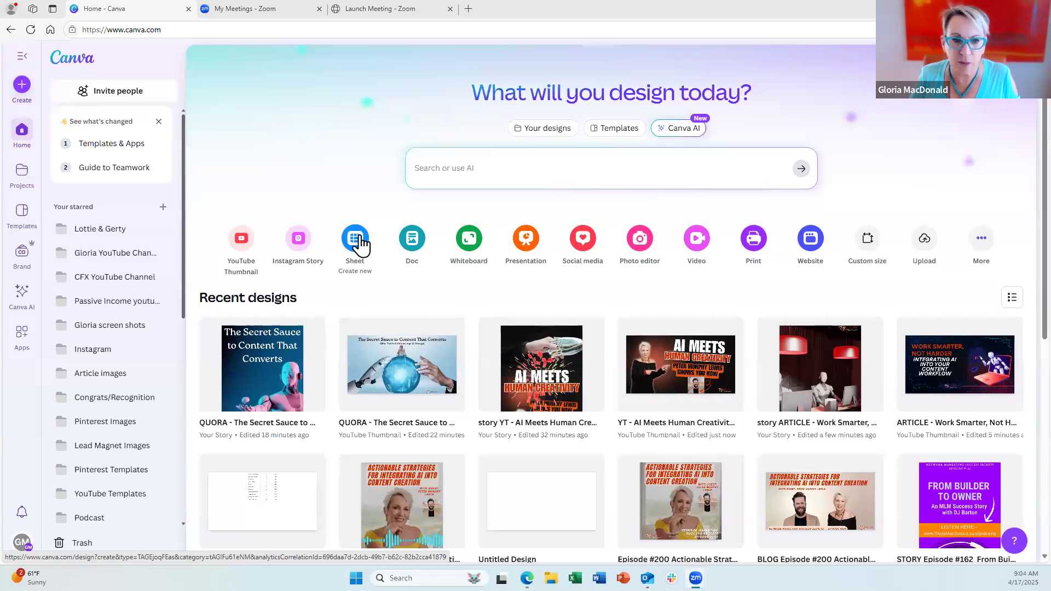
Step: Create a new sheet and add the red and pink Social Media Calendar template as a new page
click(356, 238)
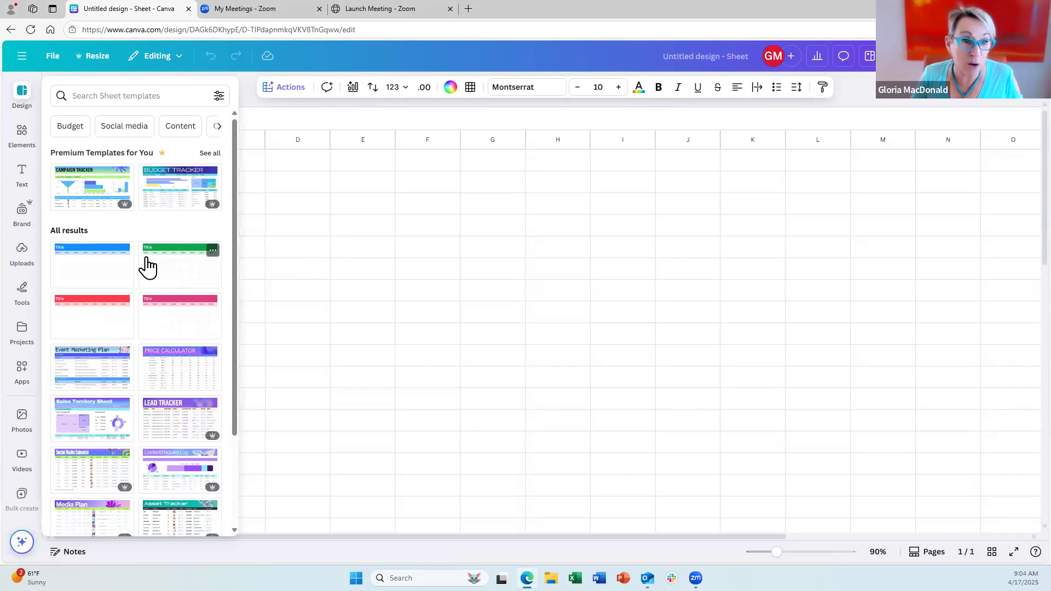
scroll(148, 268, down, 4)
scroll(146, 263, down, 2)
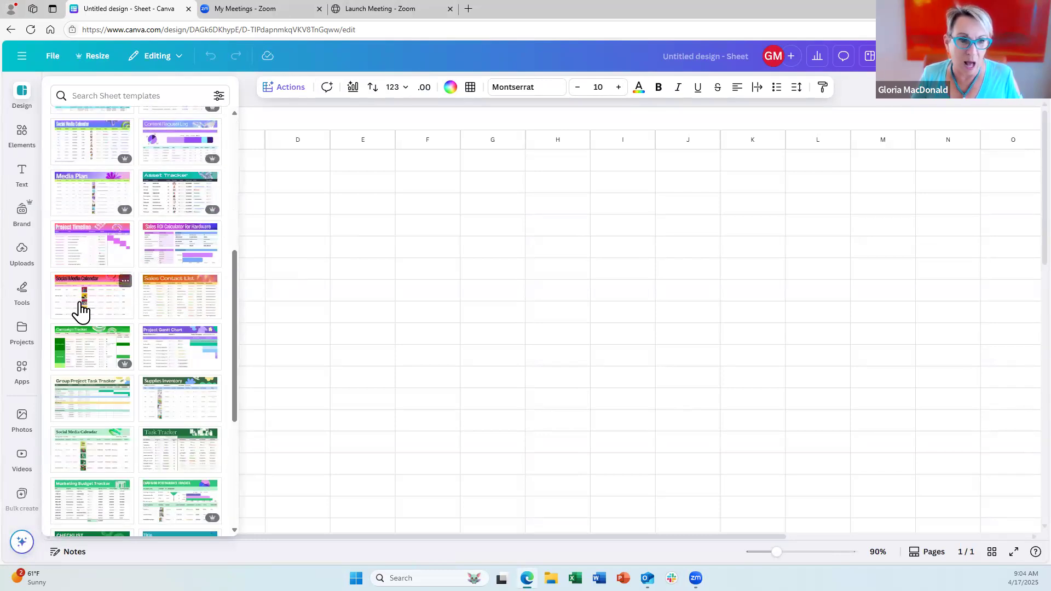
click(81, 310)
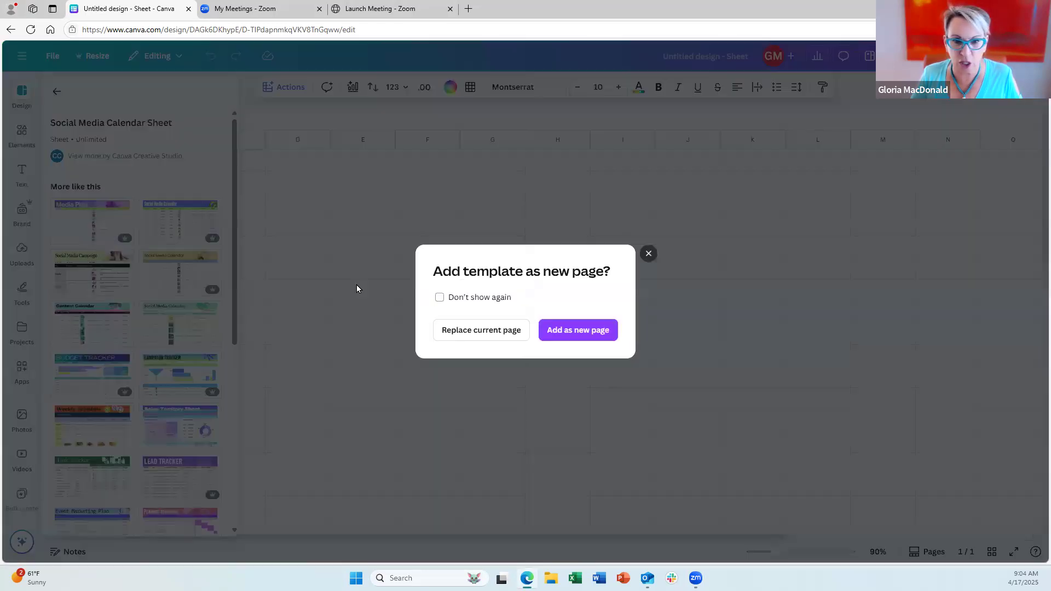
click(568, 331)
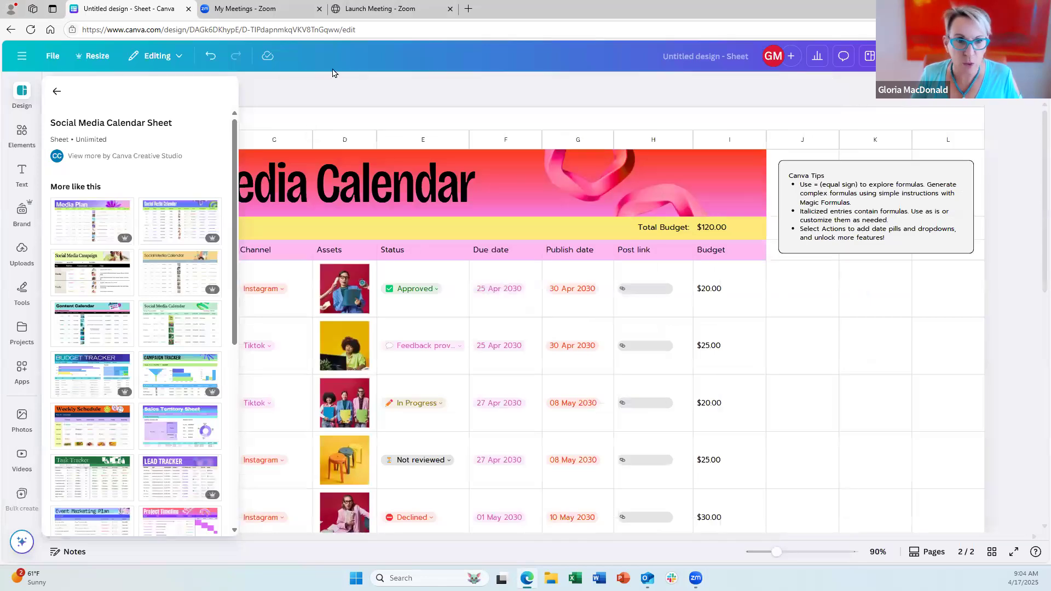
click(306, 91)
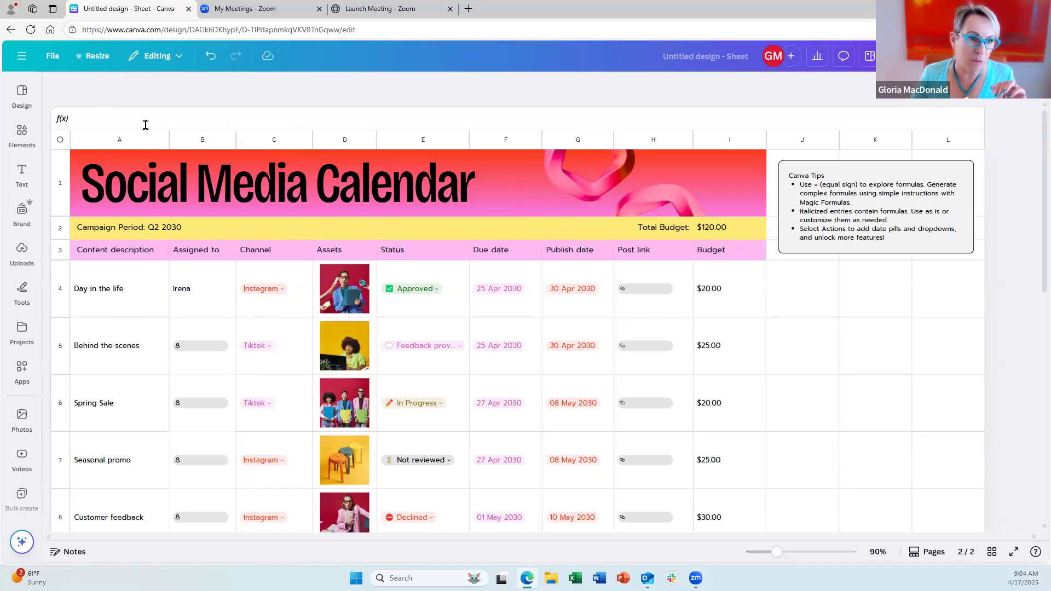
Step: Return to the home page and open the recent "$15 - $25" sheet
click(21, 56)
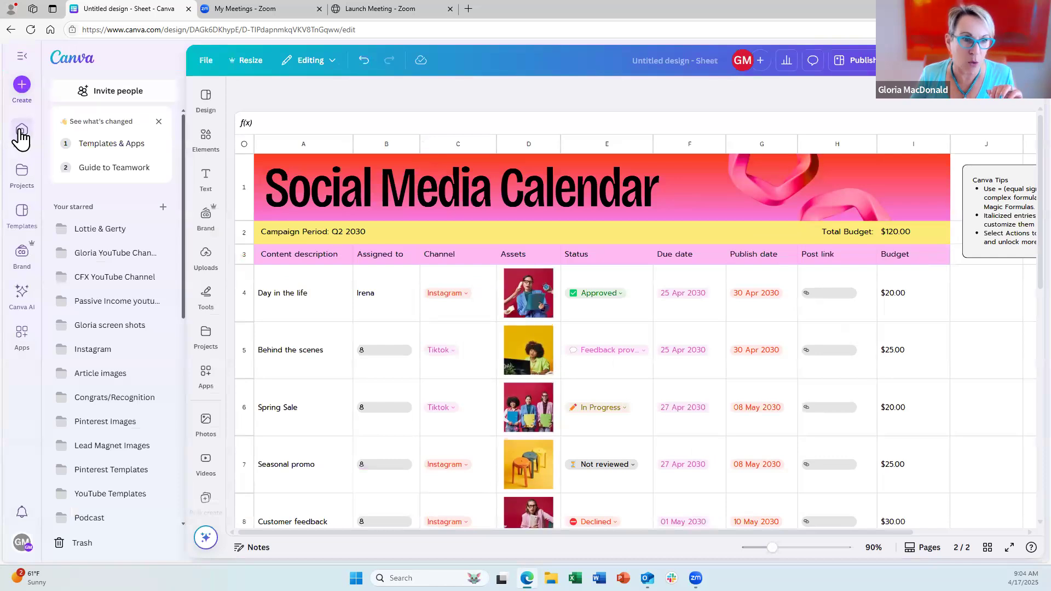
click(22, 134)
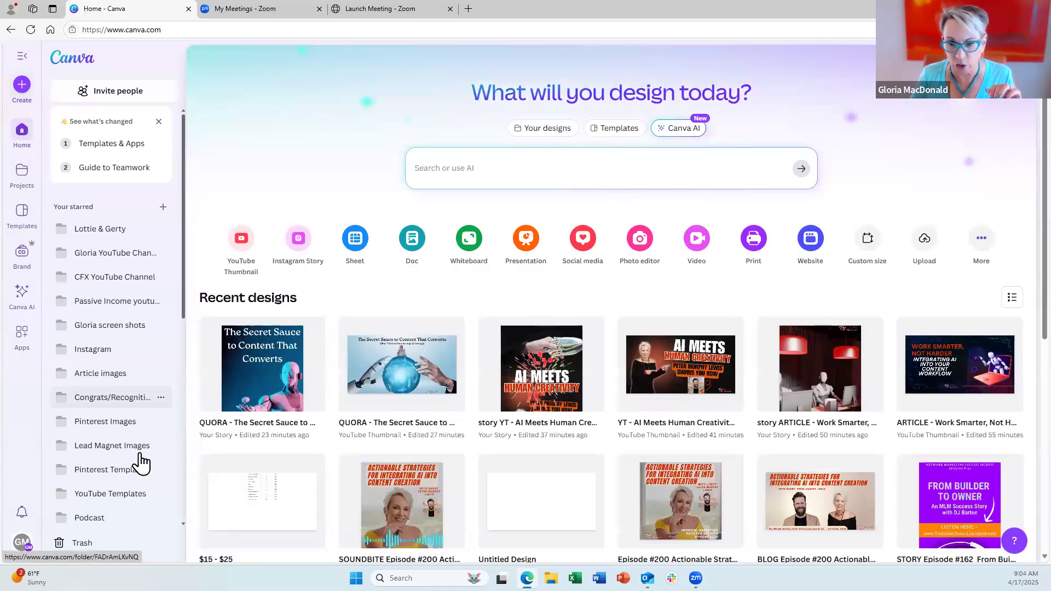
click(262, 514)
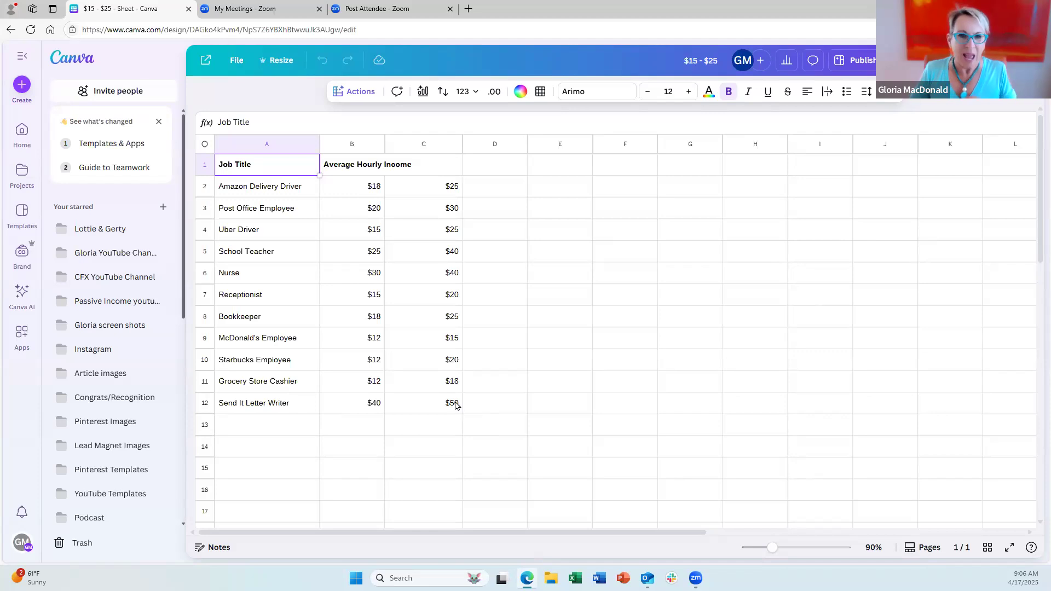
Step: Sort the range A2:C12 by column C in ascending order
click(248, 187)
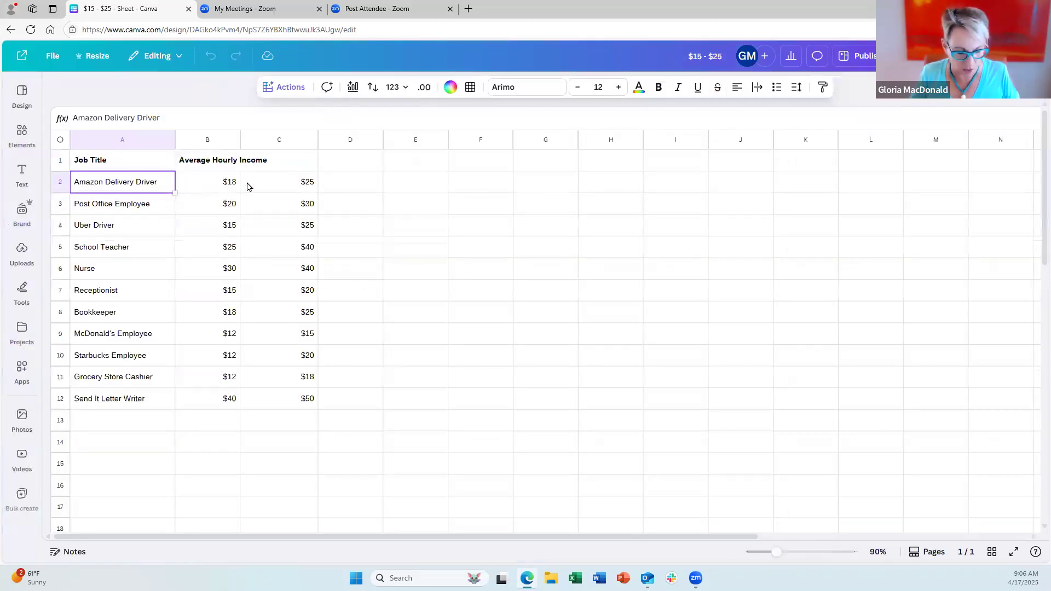
key(shift+Right)
key(shift+Right)
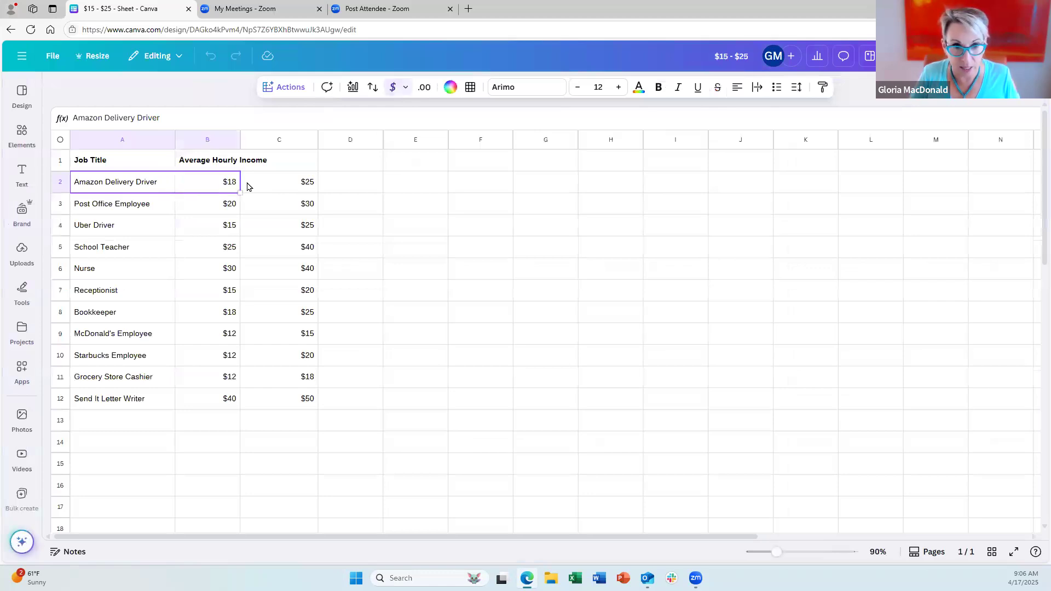
key(shift+Down)
key(shift+Down)
key(shift+Down)
key(shift+Down)
key(shift+Down)
key(shift+Down)
key(shift+Down)
key(shift+Down)
key(shift+Down)
key(shift+Down)
key(shift+Down)
key(shift+Down)
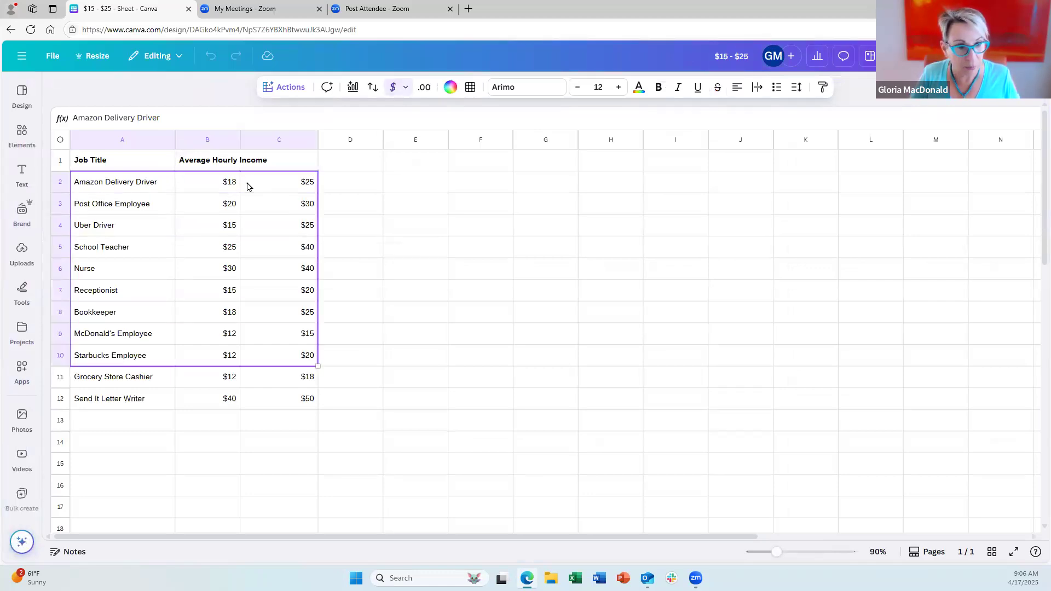
key(shift+Up)
key(shift+Up)
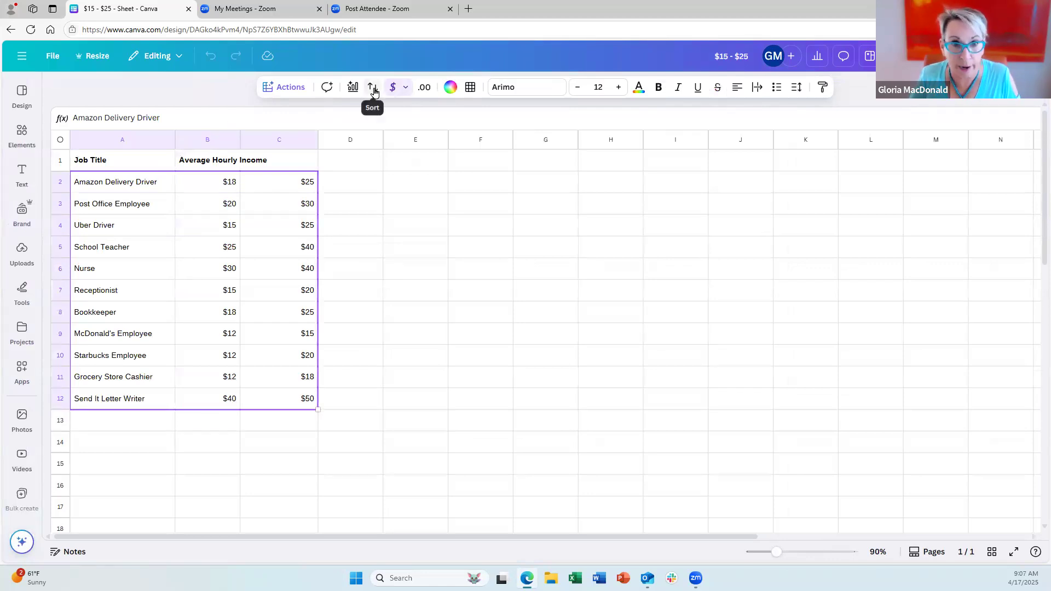
click(373, 87)
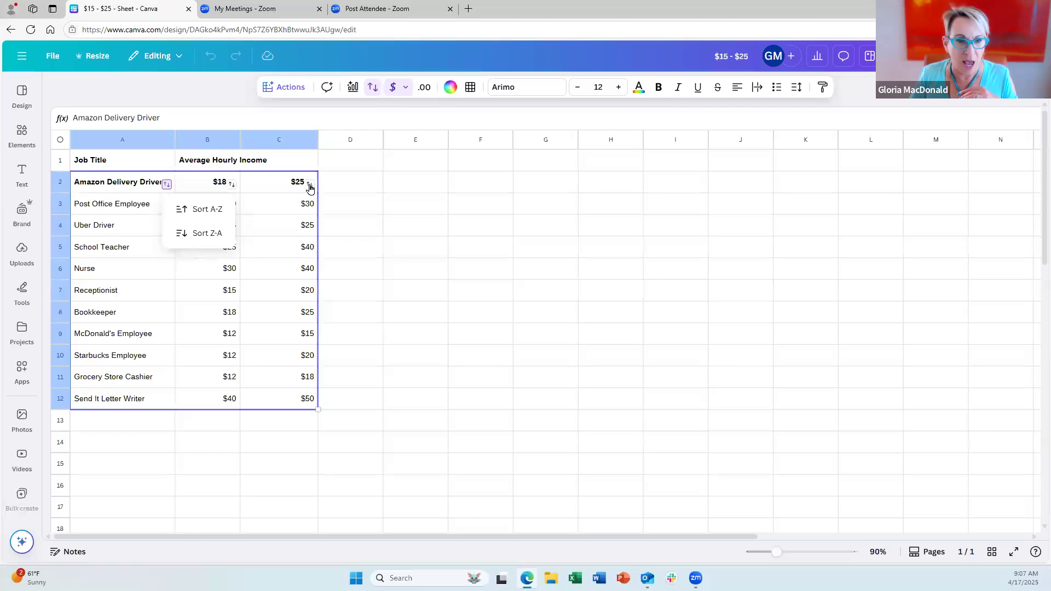
click(309, 187)
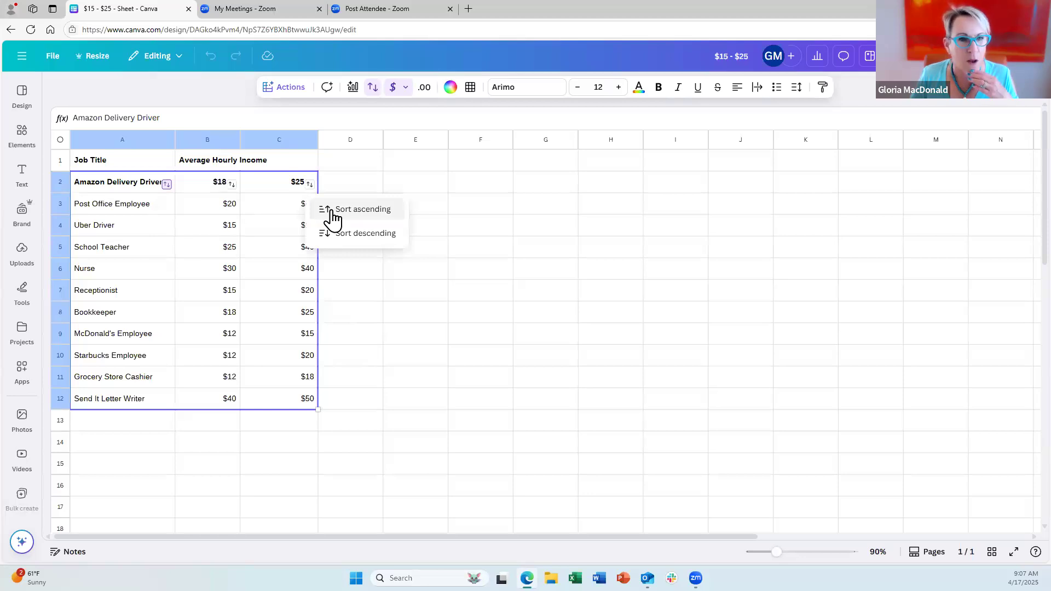
click(332, 212)
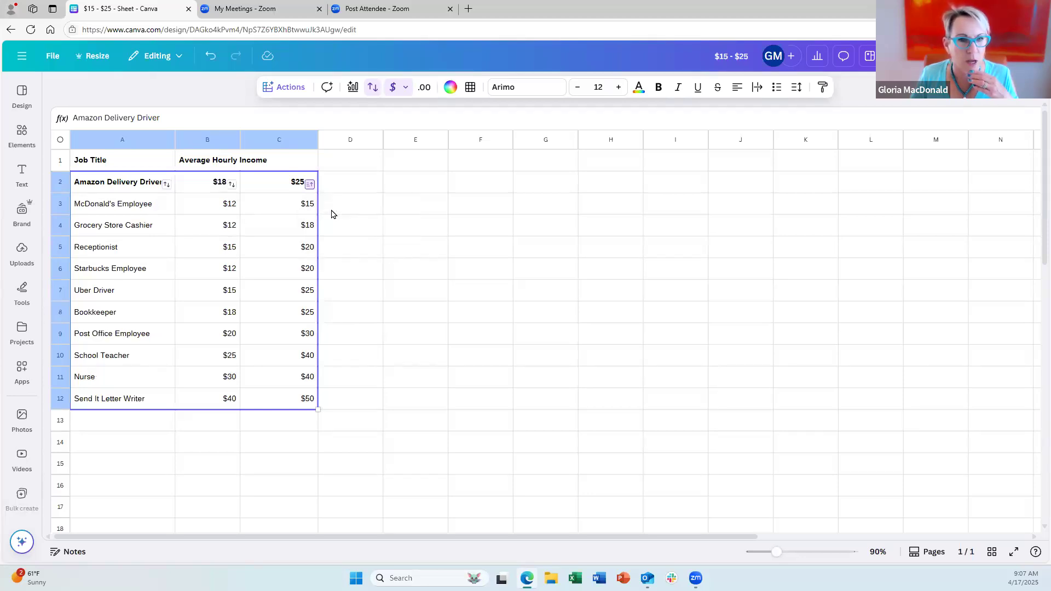
click(403, 181)
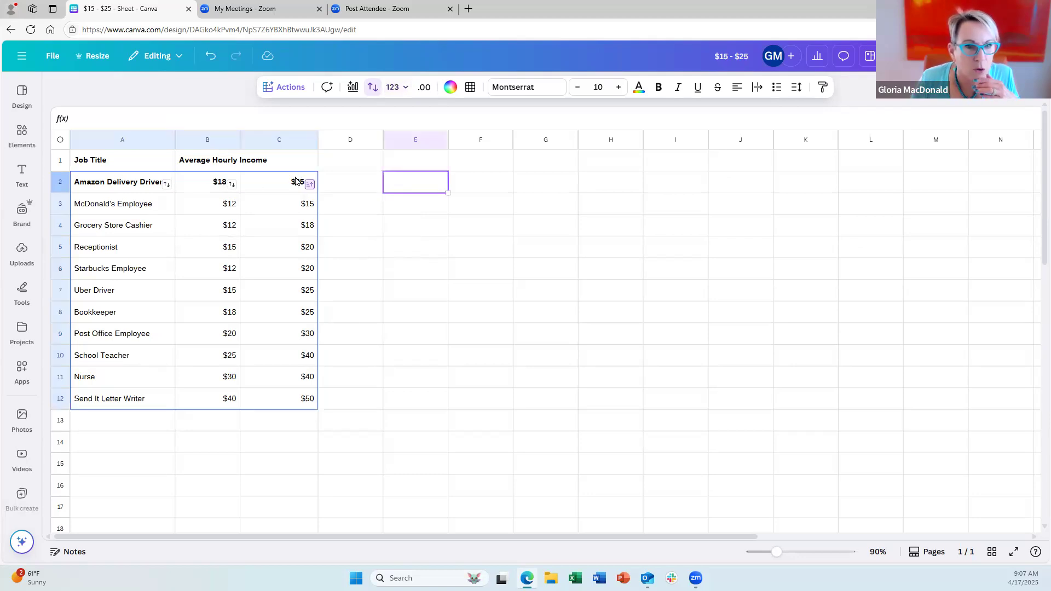
click(296, 181)
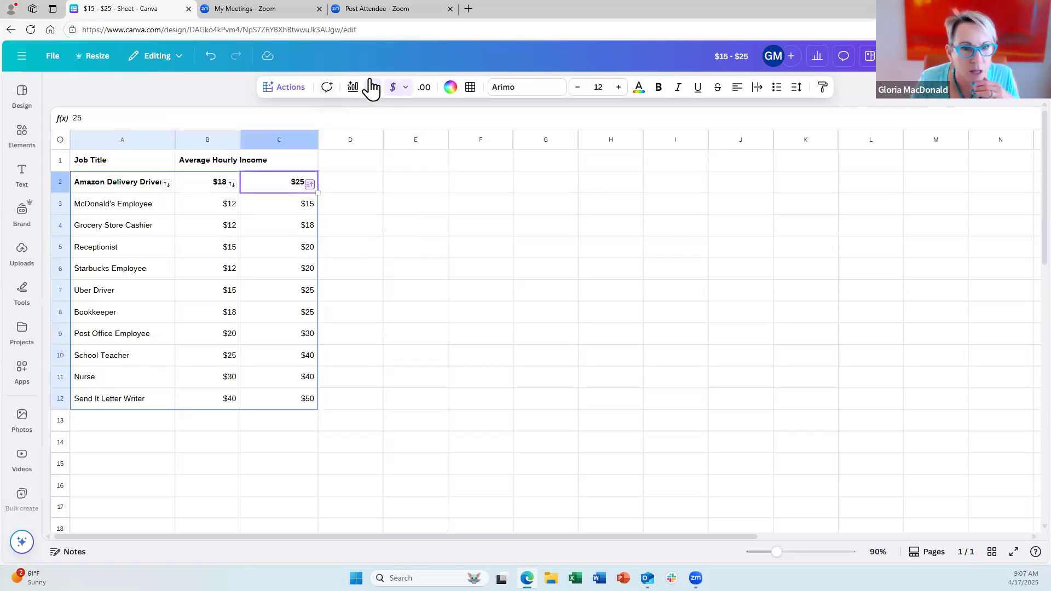
click(373, 87)
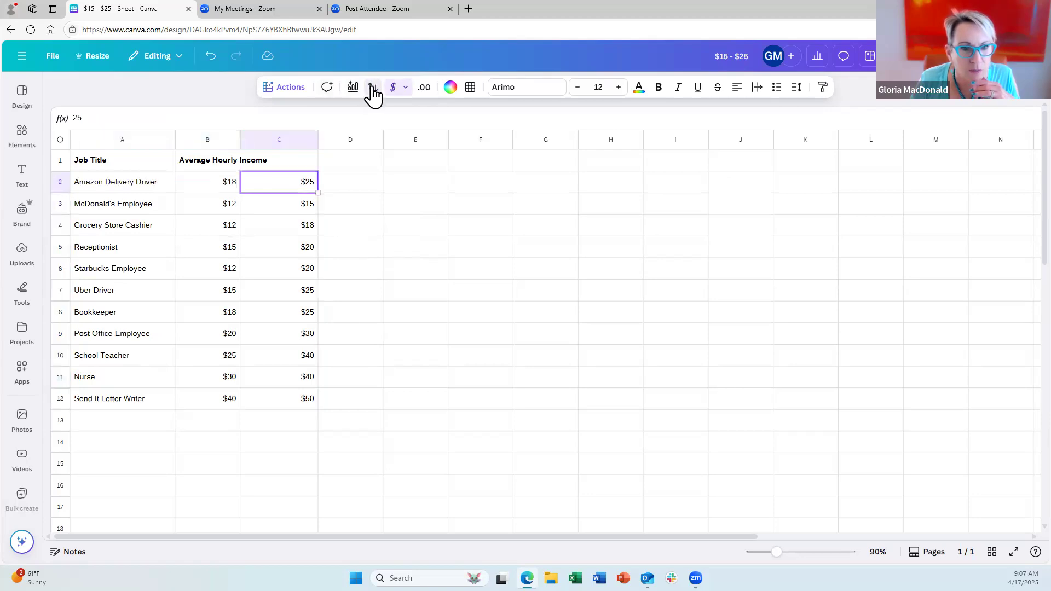
click(372, 90)
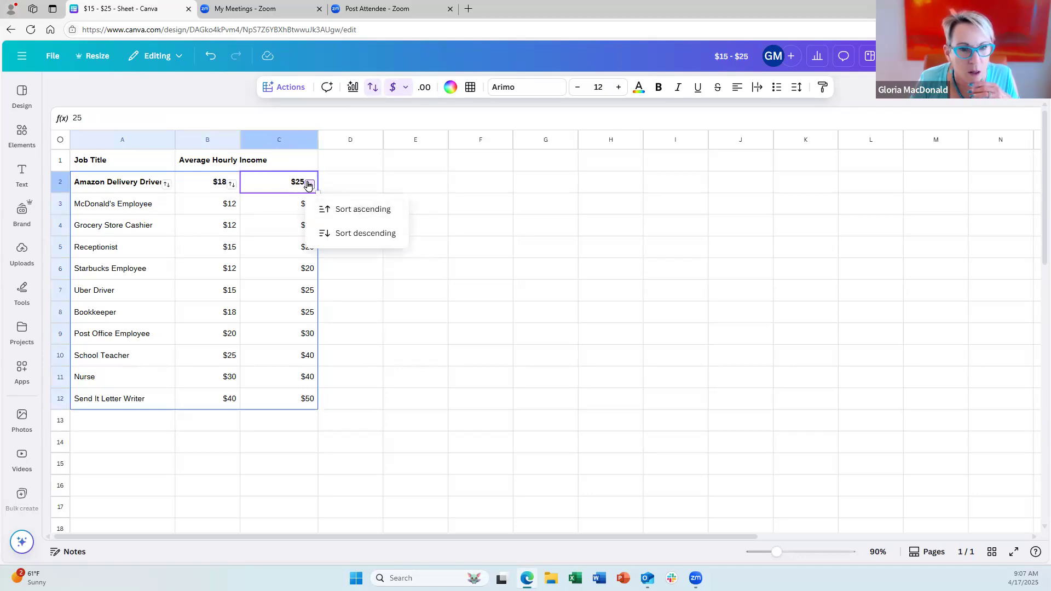
click(308, 186)
click(291, 143)
click(292, 166)
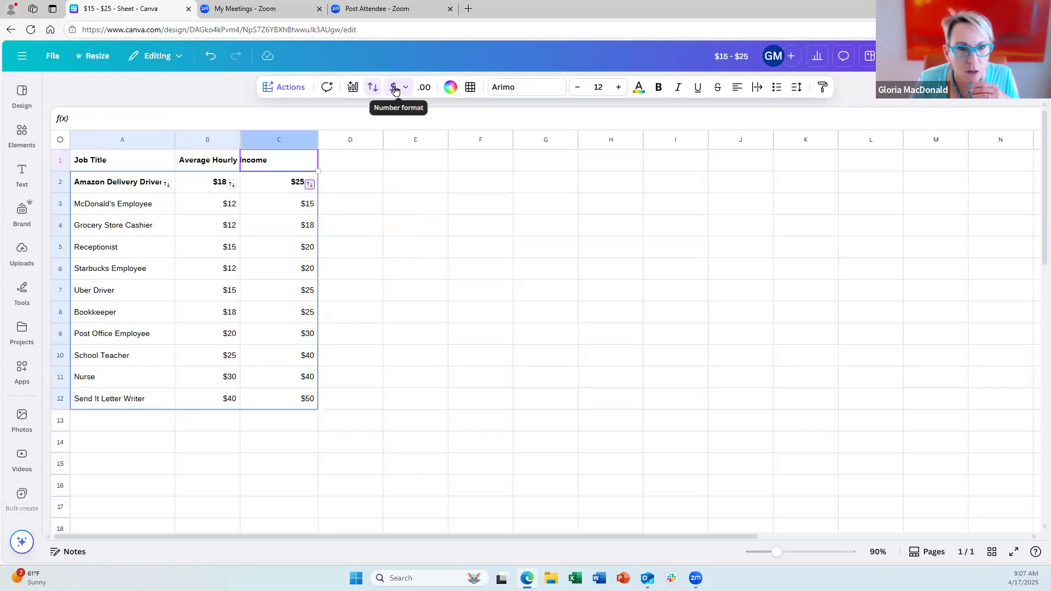
click(373, 88)
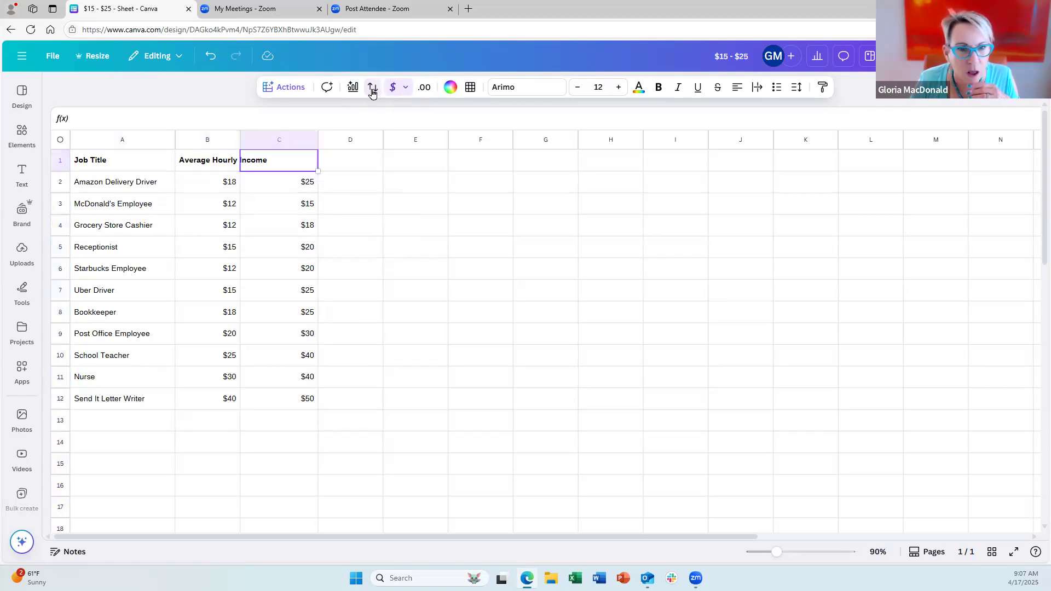
Step: Sort the job table by column C in descending order, starting from cell C2
click(300, 185)
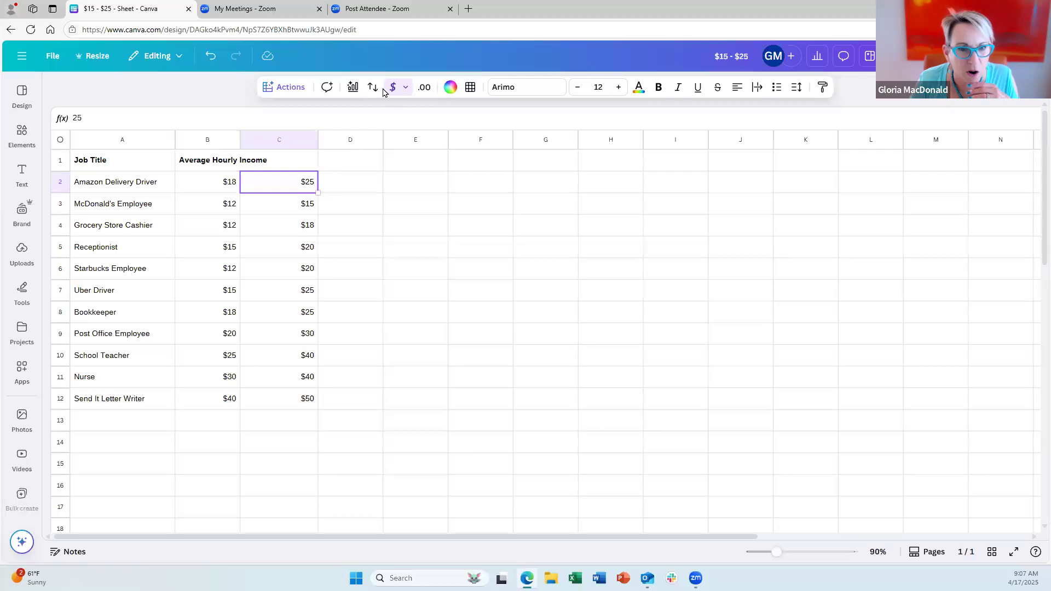
click(373, 87)
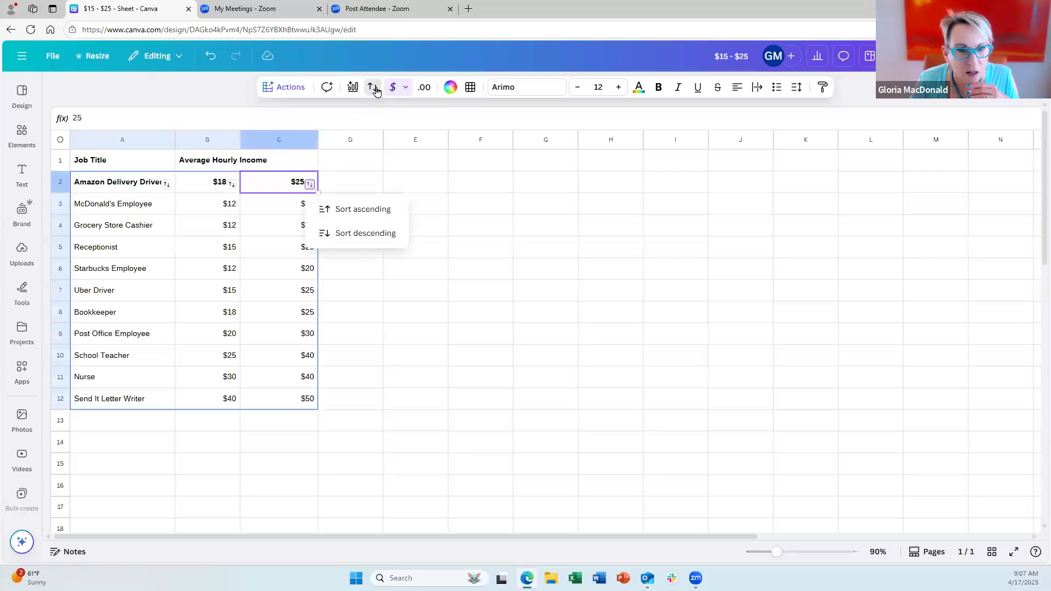
click(366, 233)
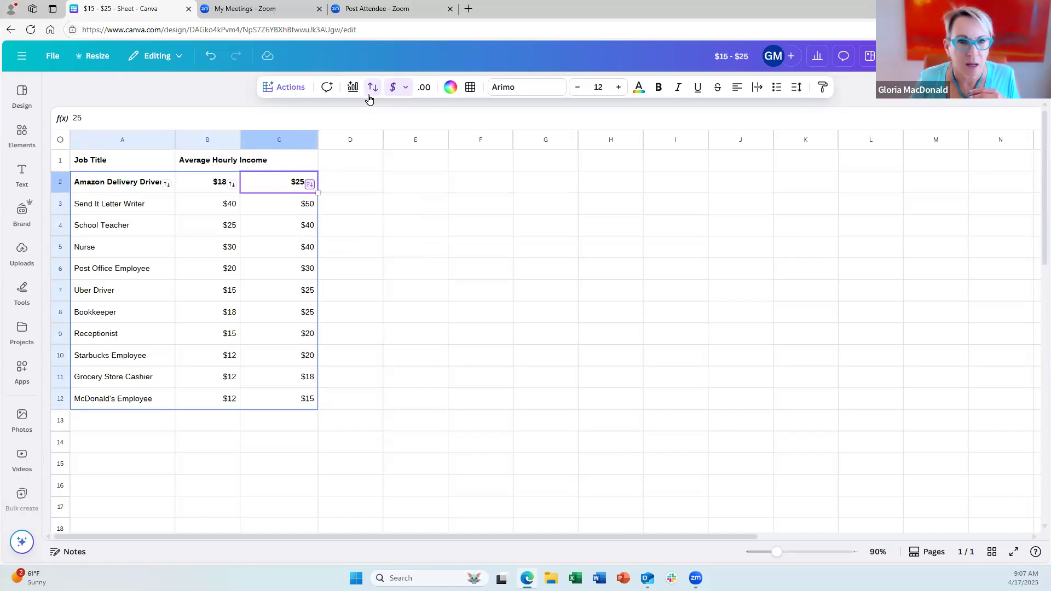
click(295, 160)
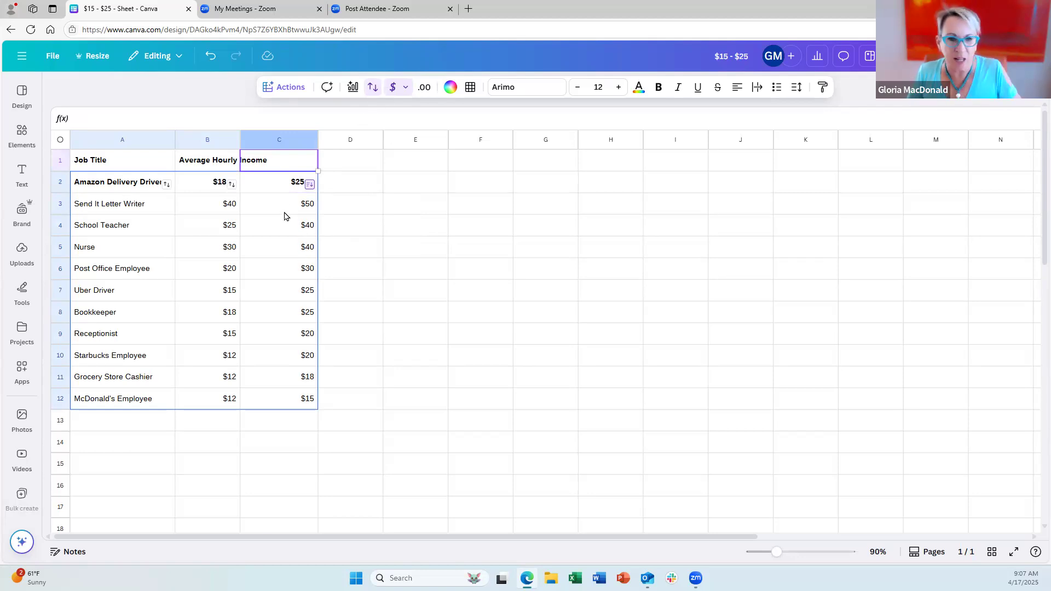
click(415, 377)
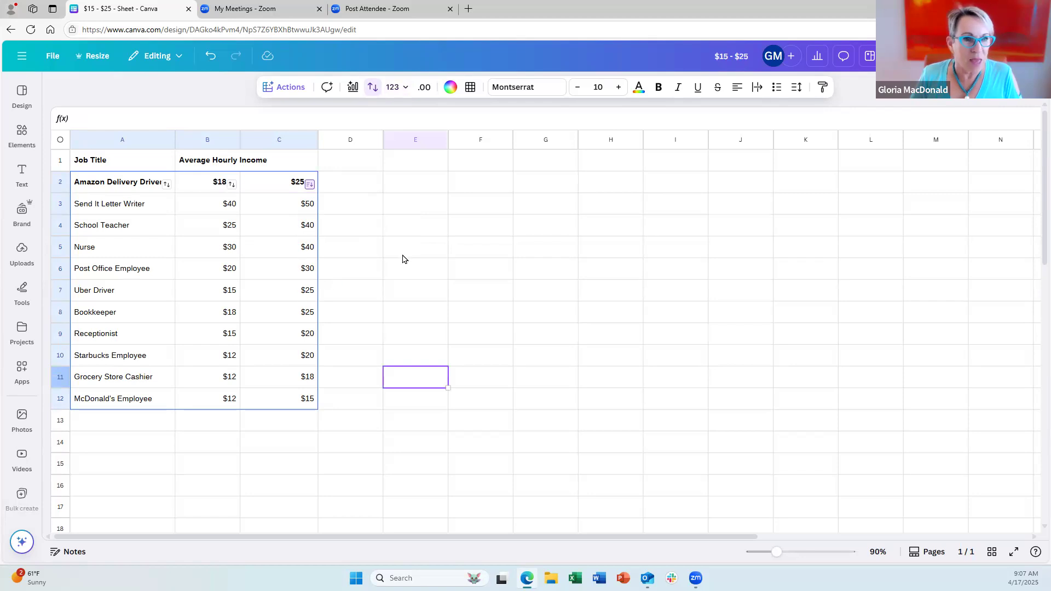
Step: Bring up the Magic Charts suggestions for the job title and hourly income table
click(420, 252)
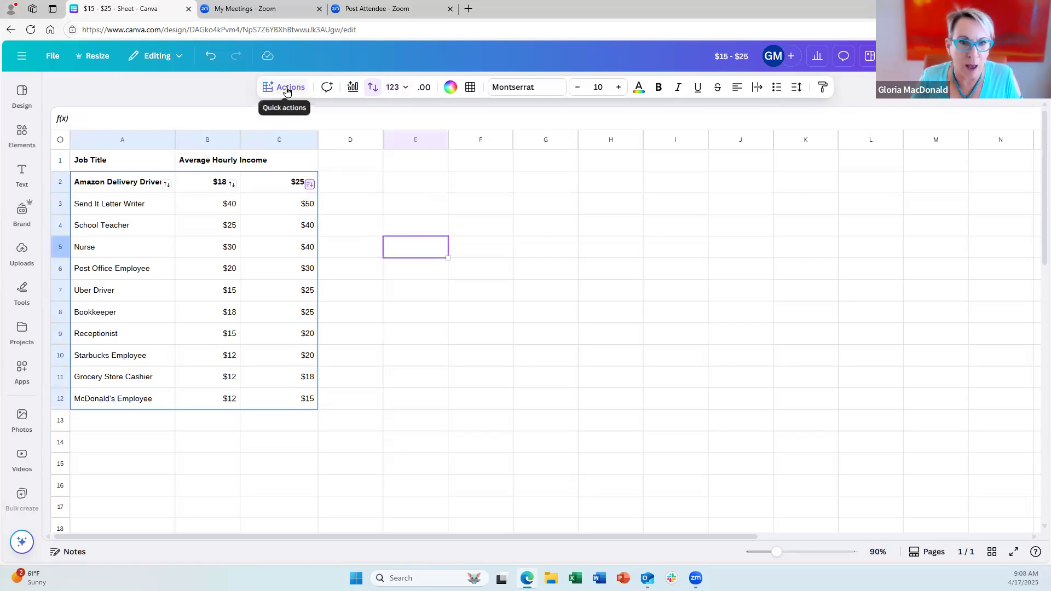
click(353, 90)
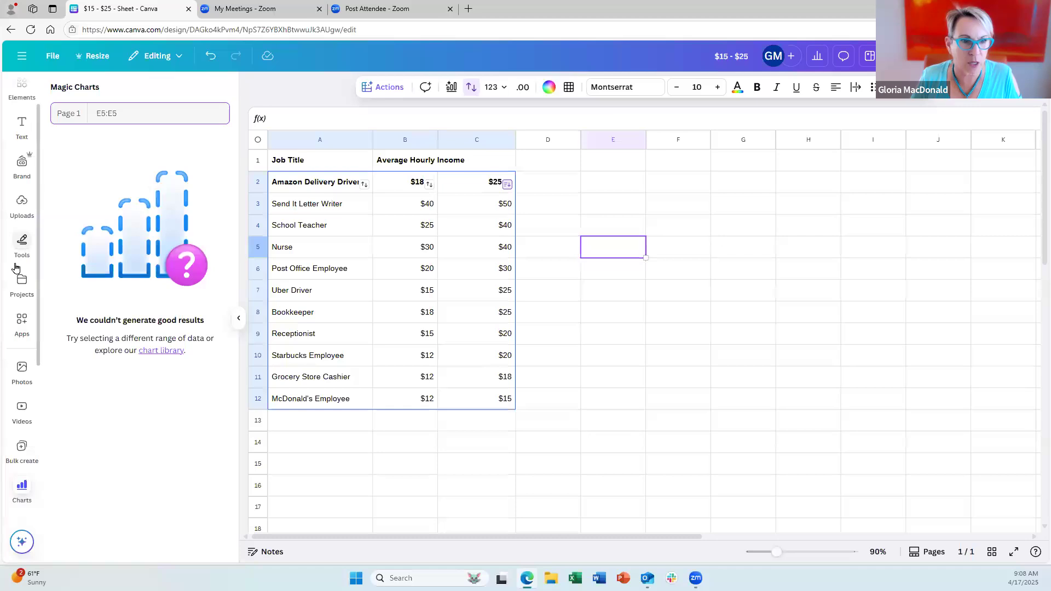
click(627, 343)
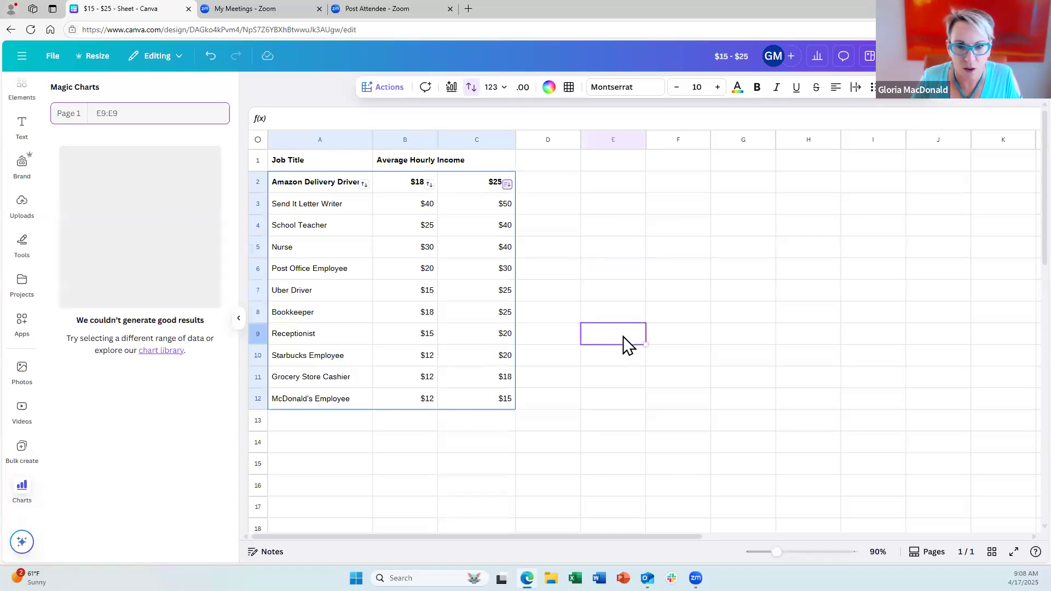
click(453, 232)
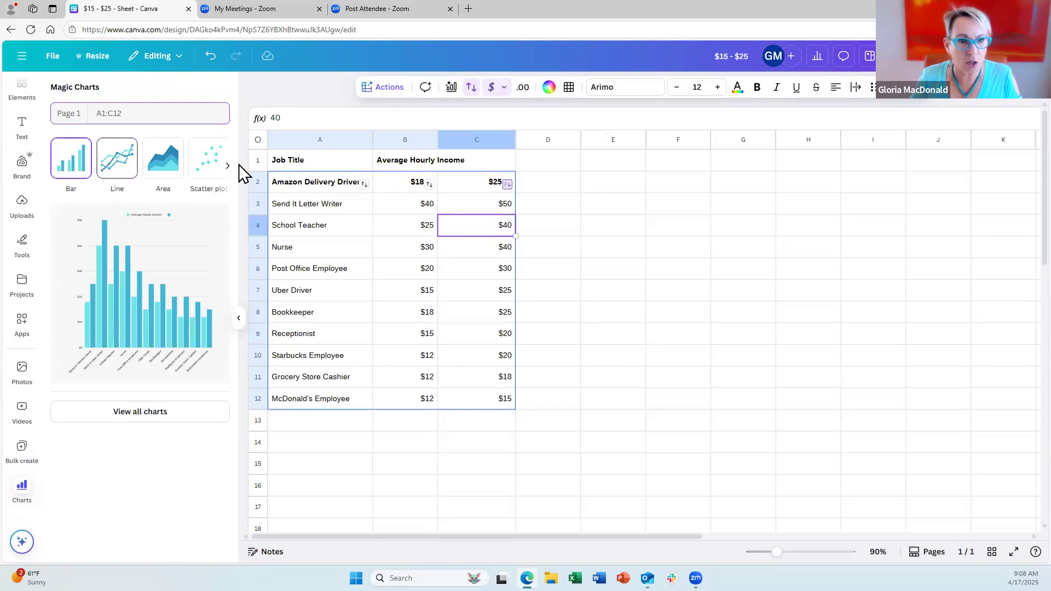
Step: Browse all available chart types, including the further bar charts and the categories down to Other charts
click(131, 412)
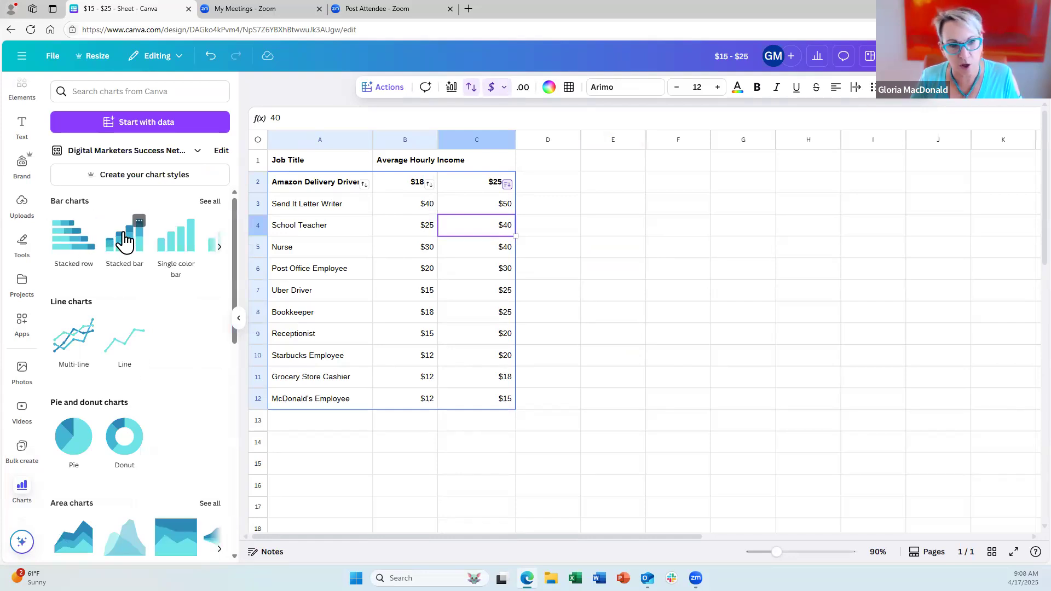
click(218, 251)
click(219, 248)
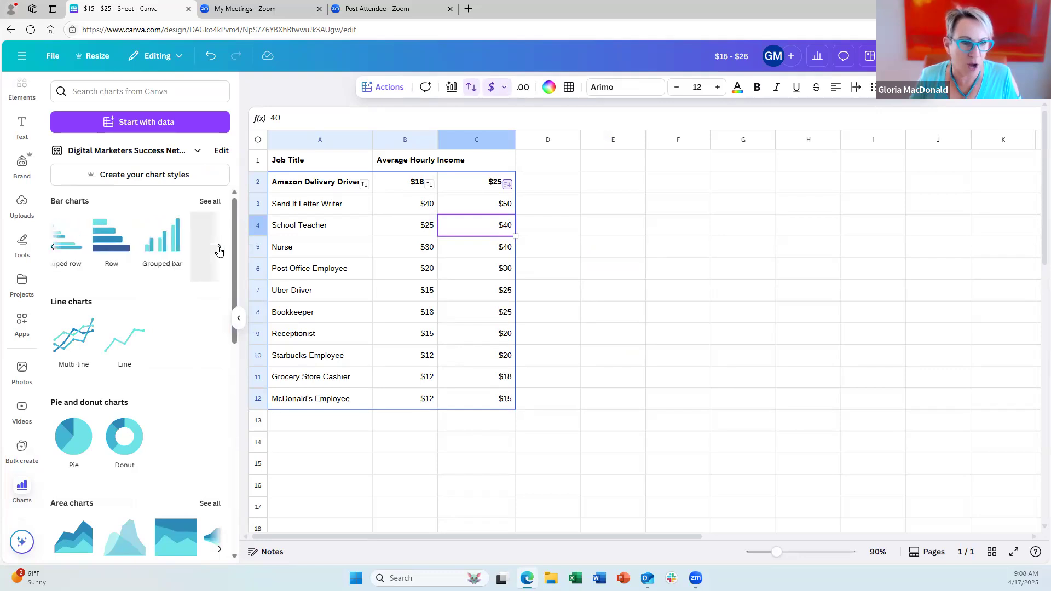
click(218, 248)
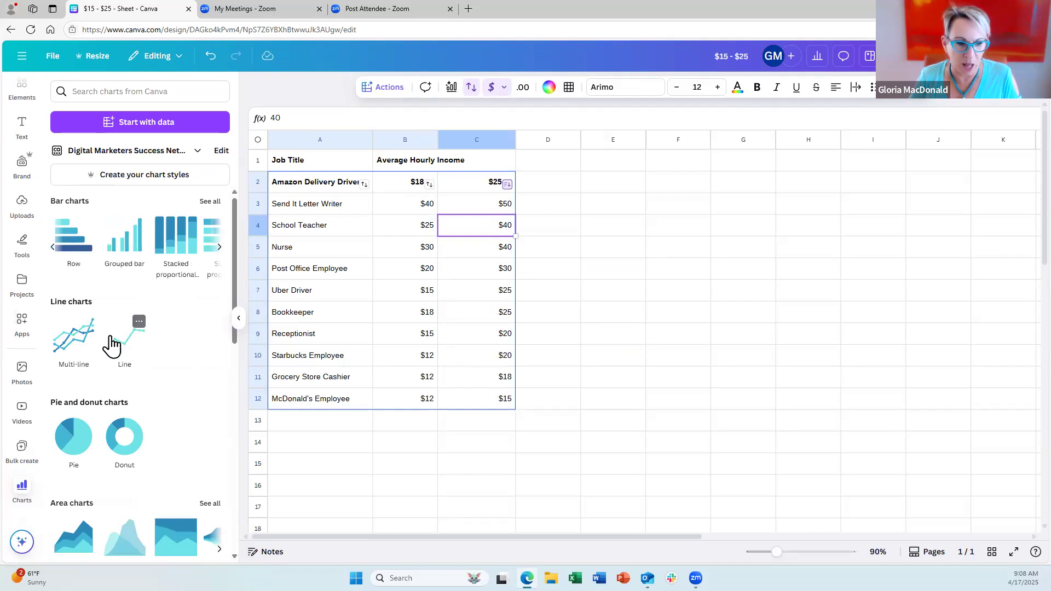
scroll(104, 438, down, 2)
scroll(104, 440, down, 8)
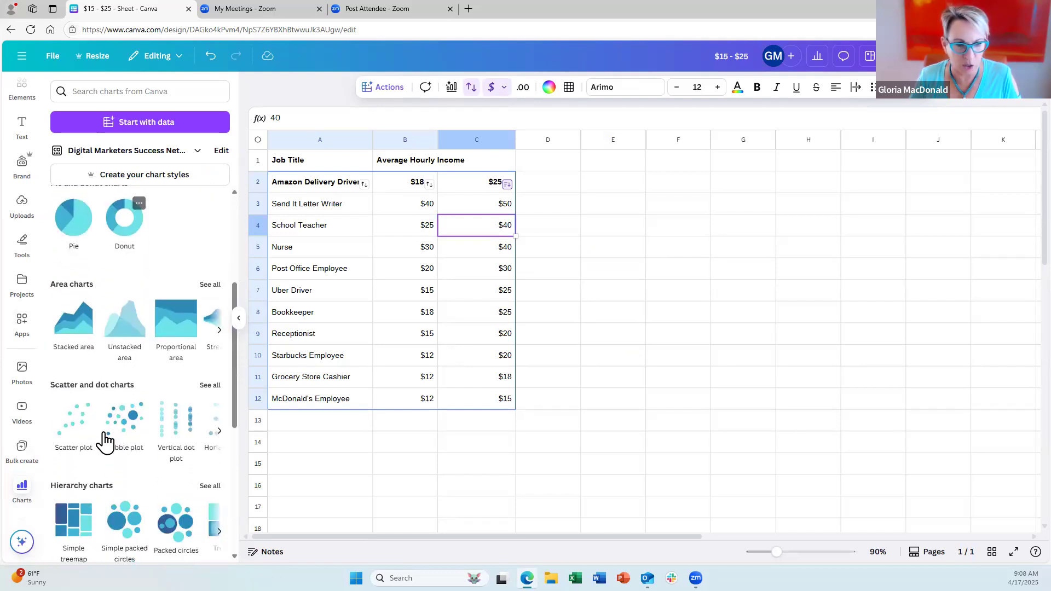
scroll(104, 437, down, 2)
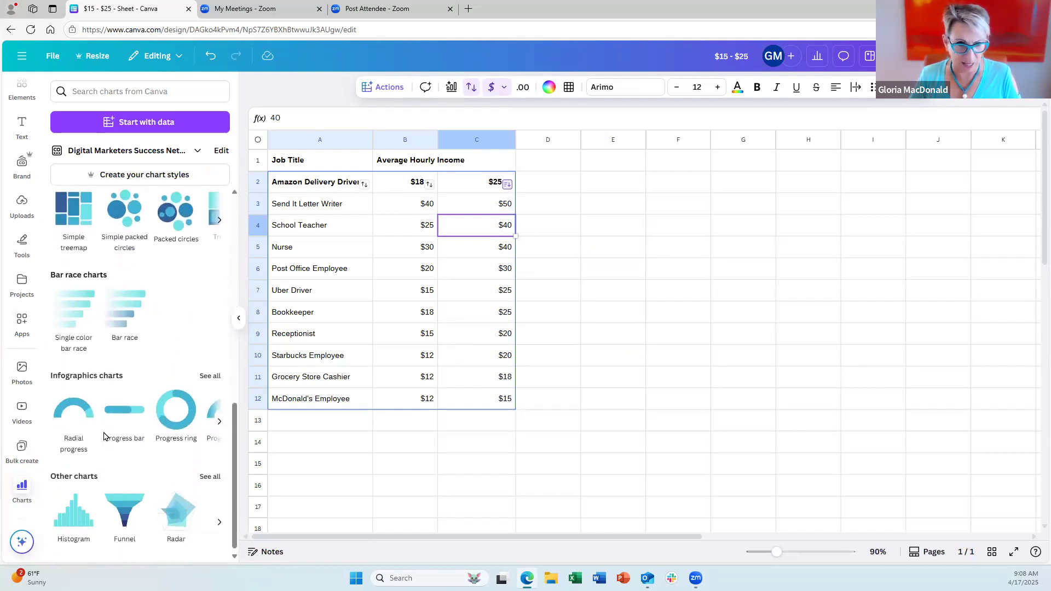
Step: Insert a grouped bar chart of the job title and hourly income table, enlarge it and reposition it beside the data
scroll(104, 436, up, 10)
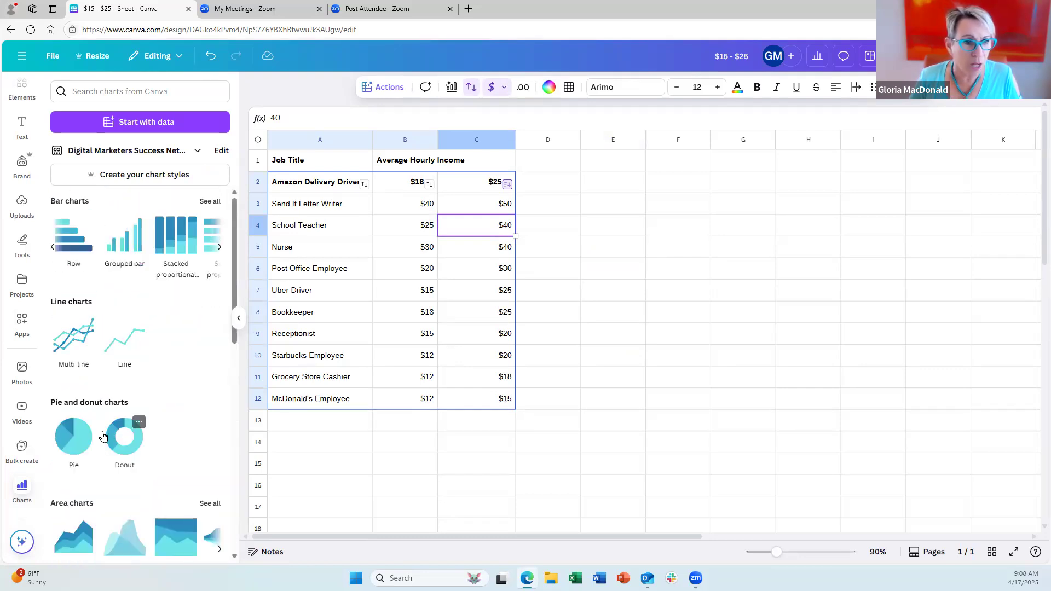
click(127, 246)
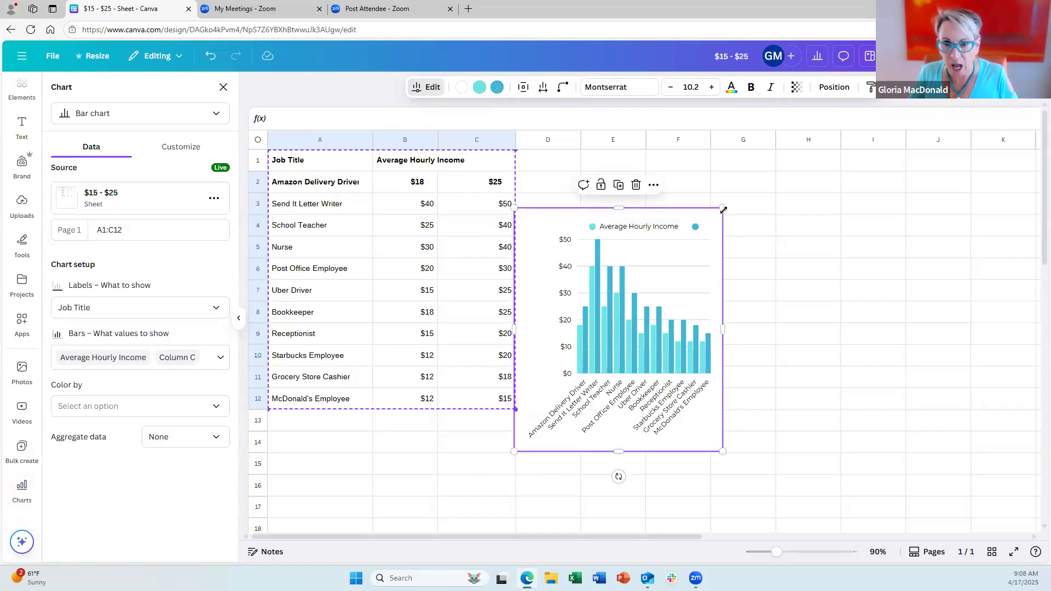
drag(723, 209, 859, 137)
drag(532, 291, 487, 324)
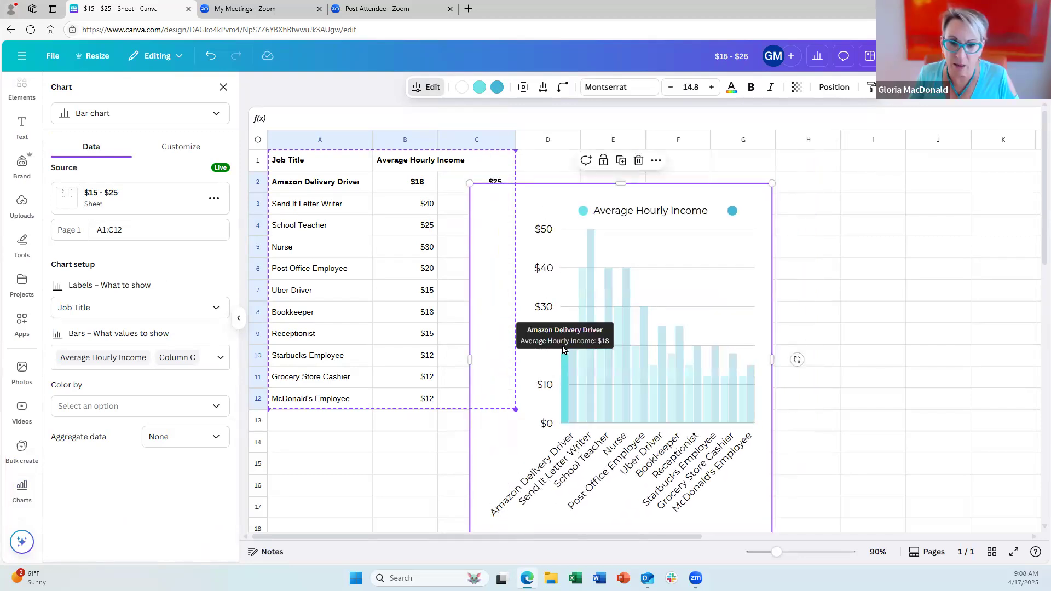
mouse_move(572, 332)
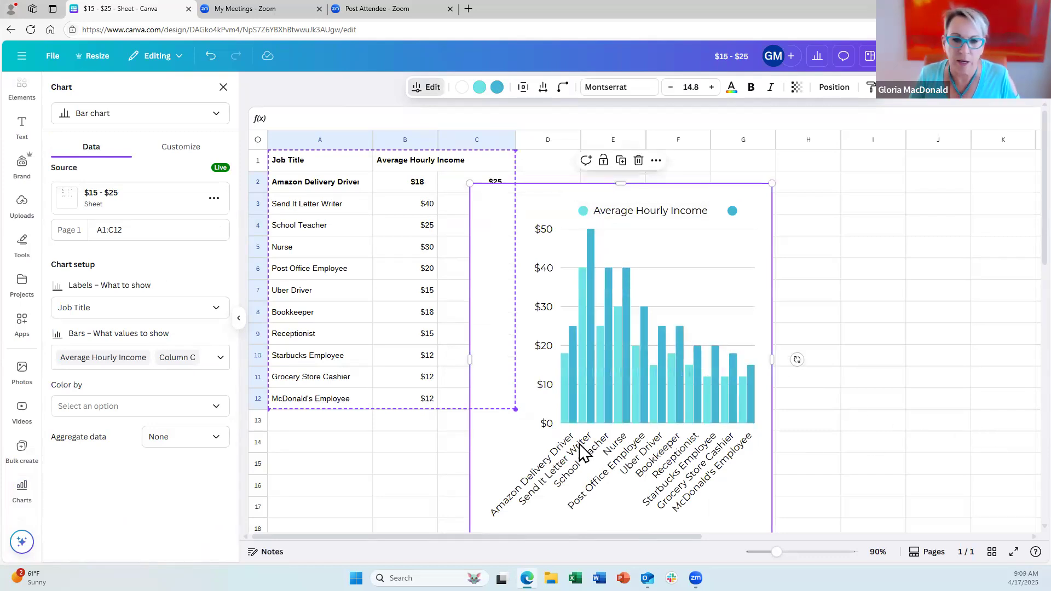
mouse_move(562, 379)
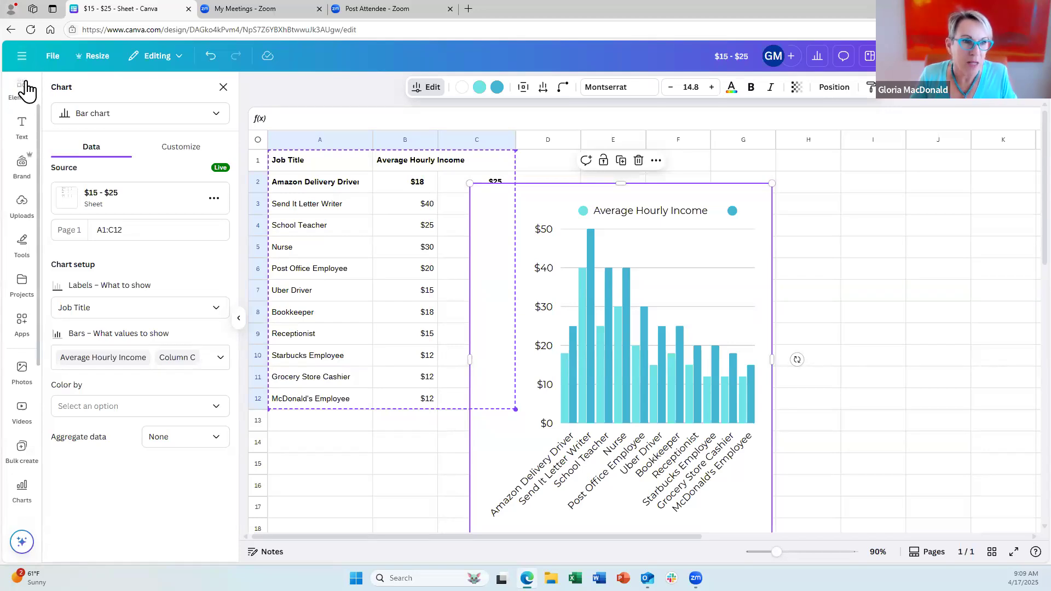
Step: Return to the home page and open the photo of the woman by the white door in the Photo editor
click(21, 57)
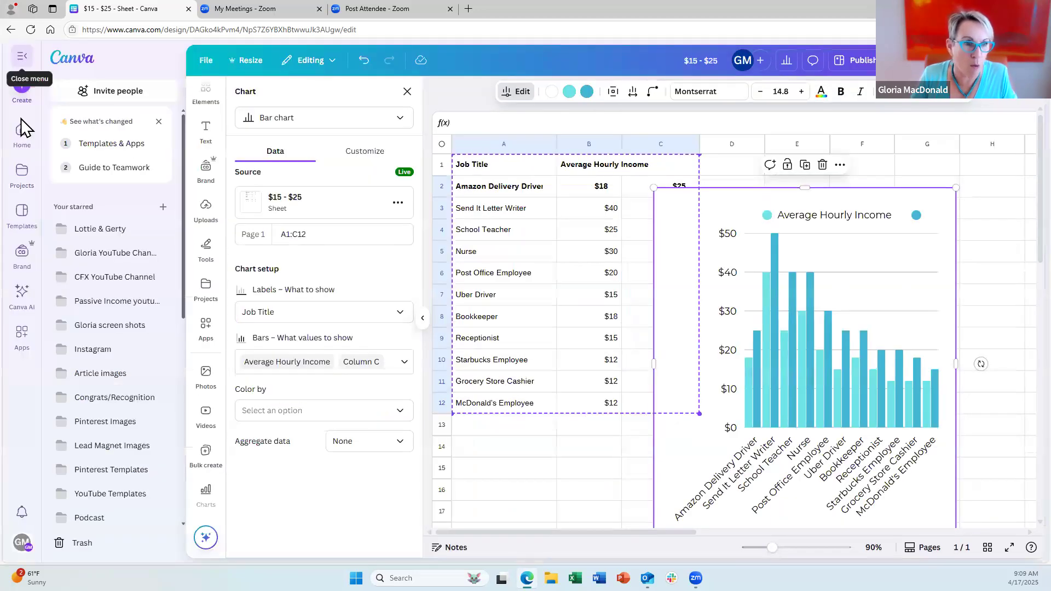
click(22, 135)
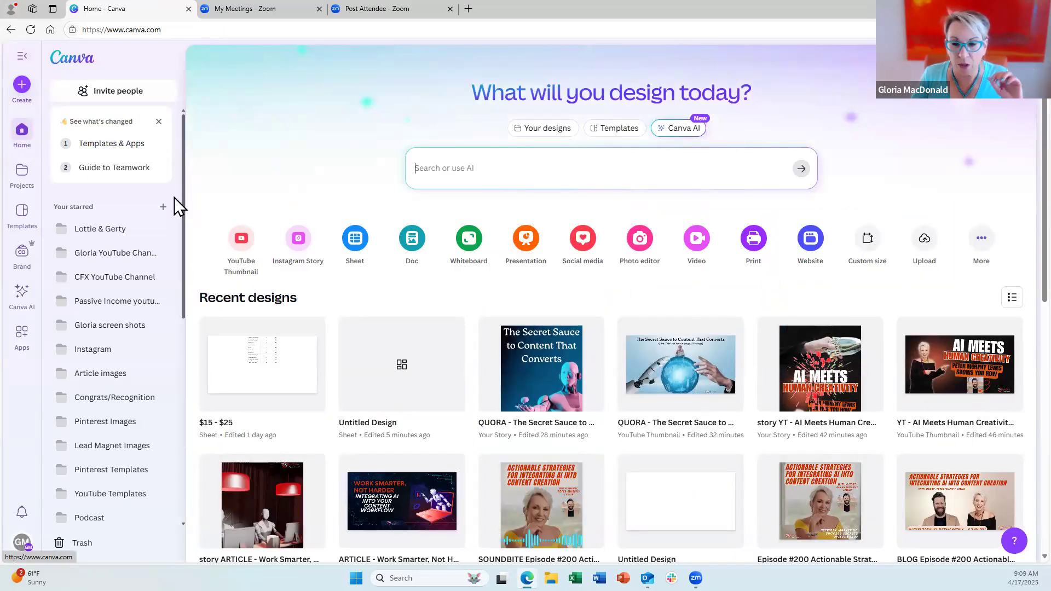
click(646, 248)
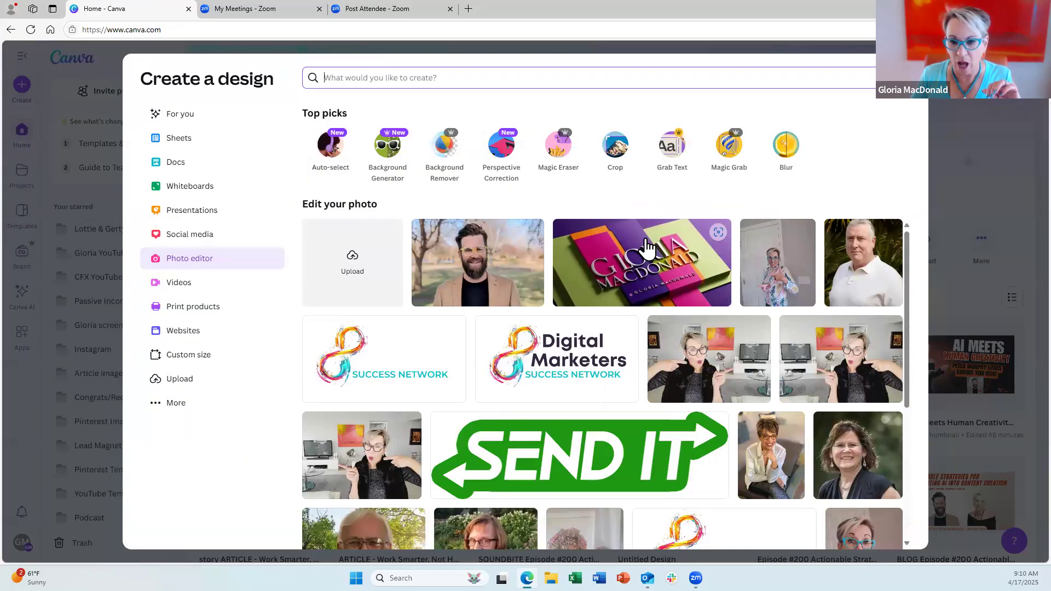
scroll(713, 298, down, 5)
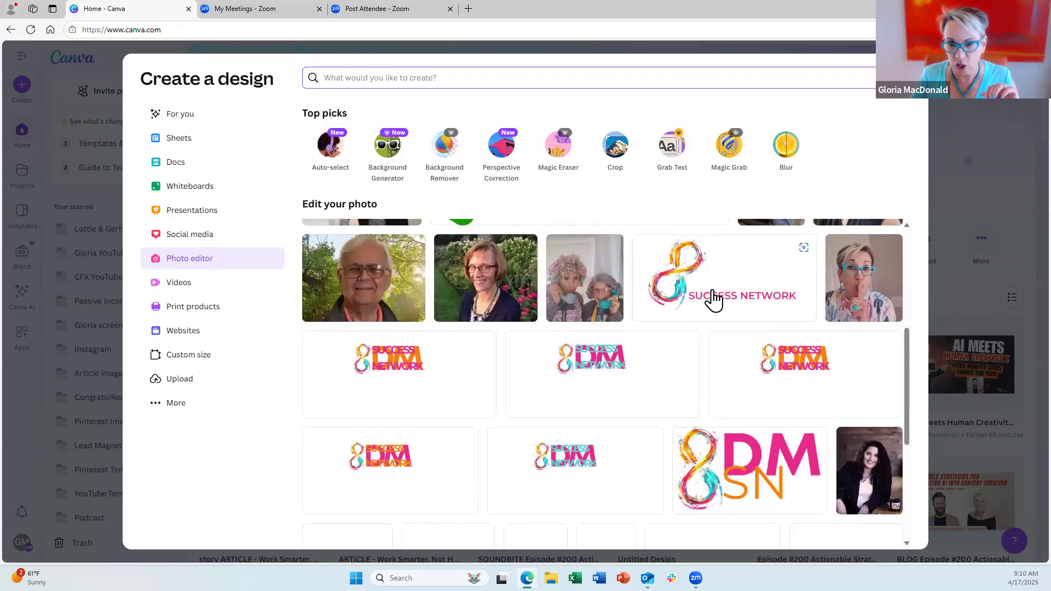
scroll(711, 298, up, 5)
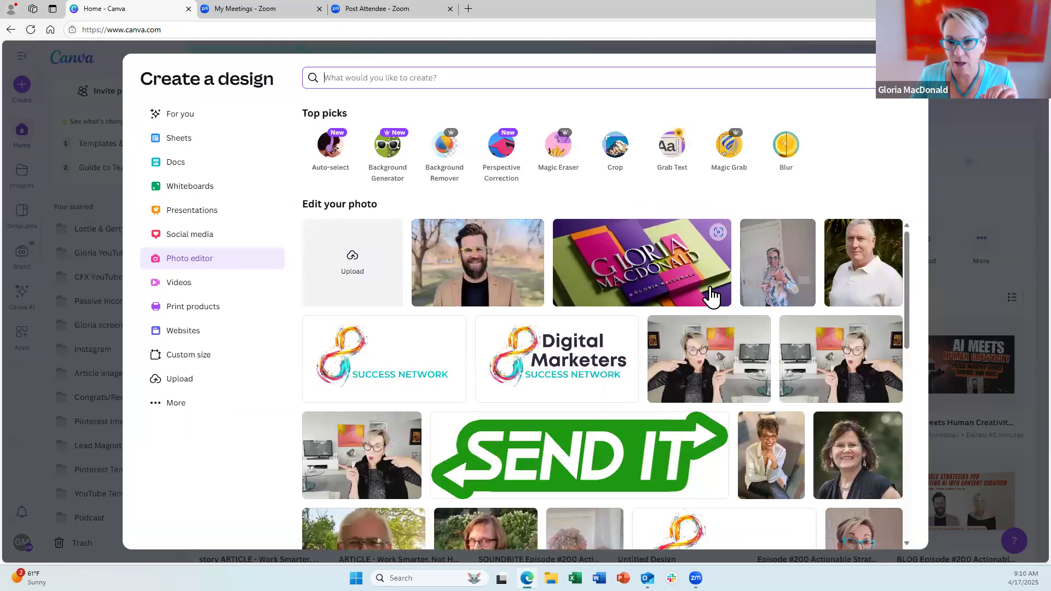
click(773, 273)
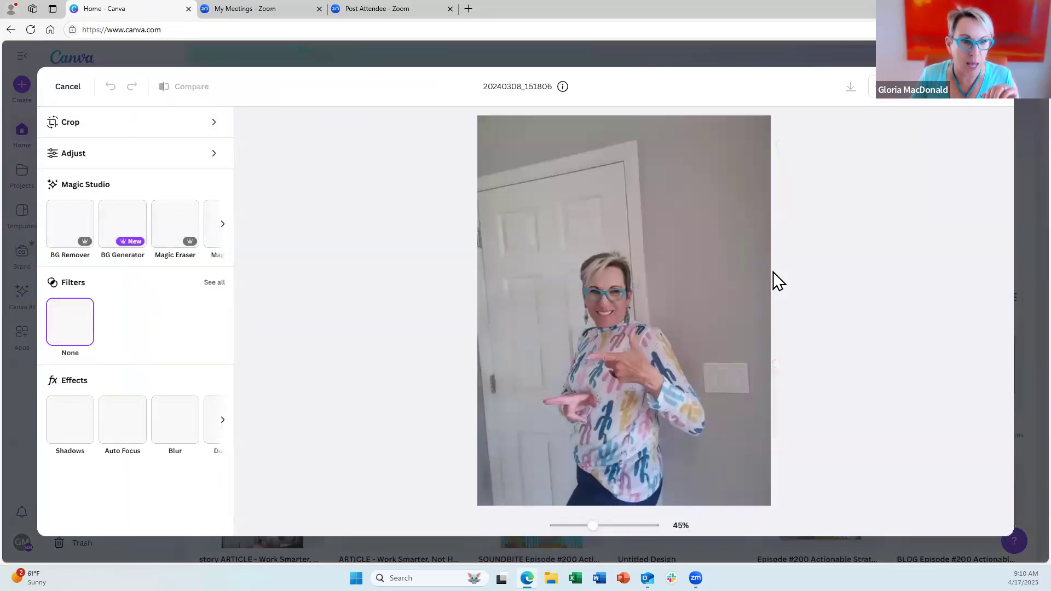
Step: Remove the photo's background and generate new backgrounds from the description "desert with cactus"
click(71, 233)
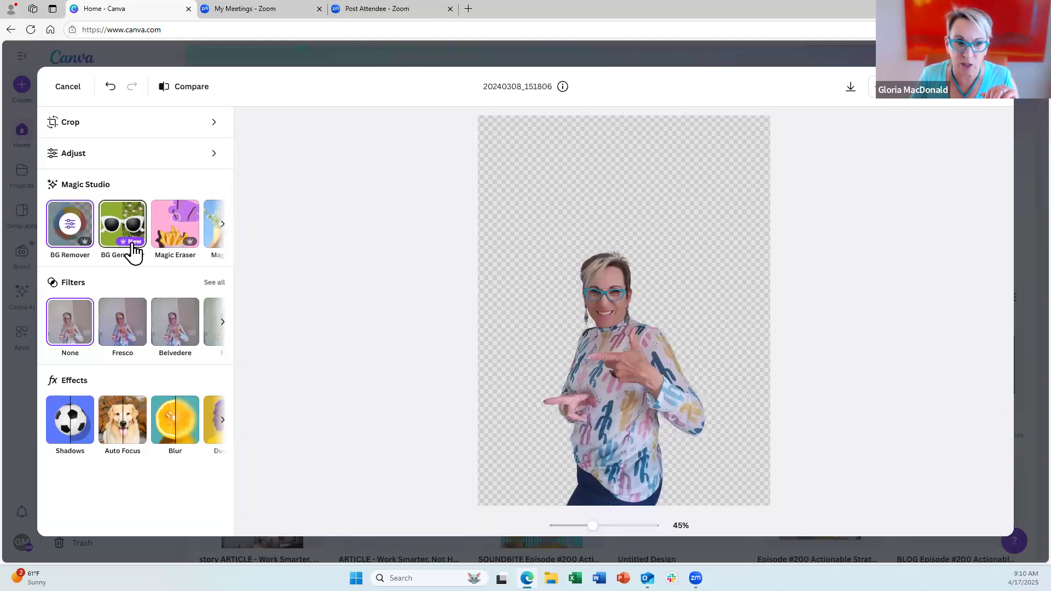
click(123, 223)
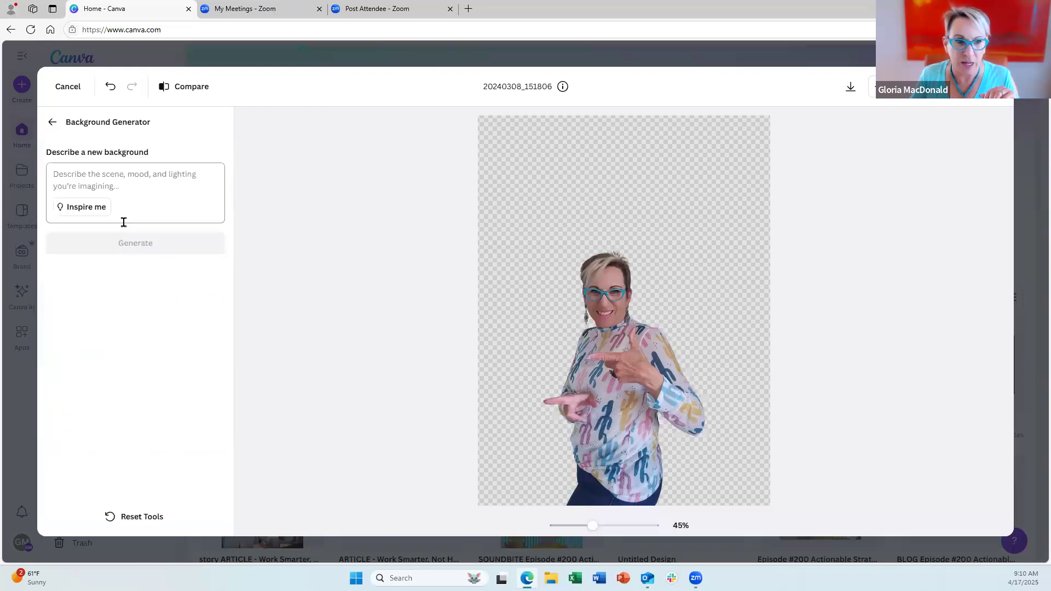
click(53, 170)
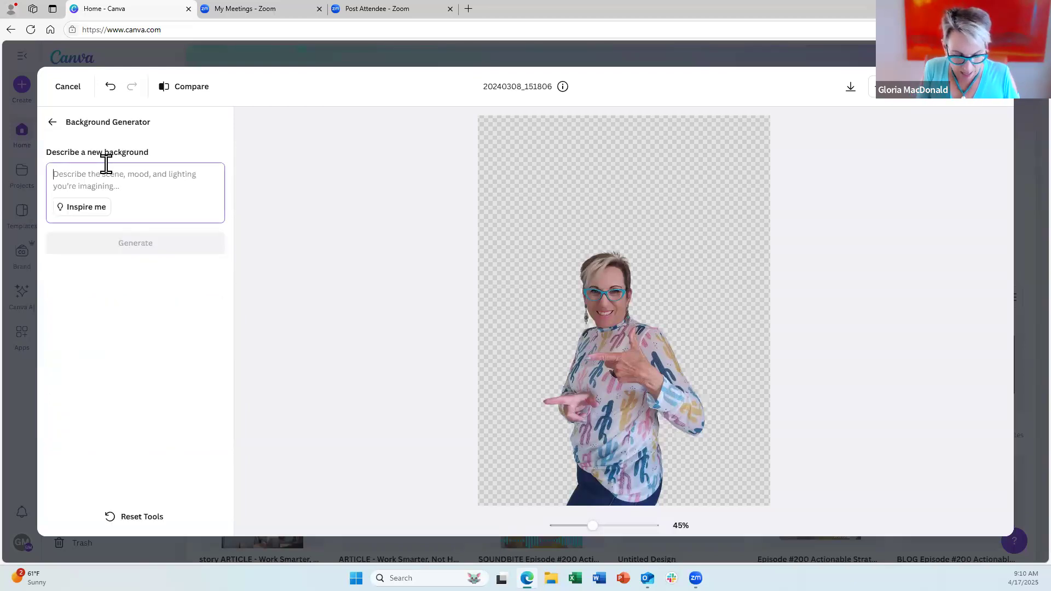
text(desert with cactus)
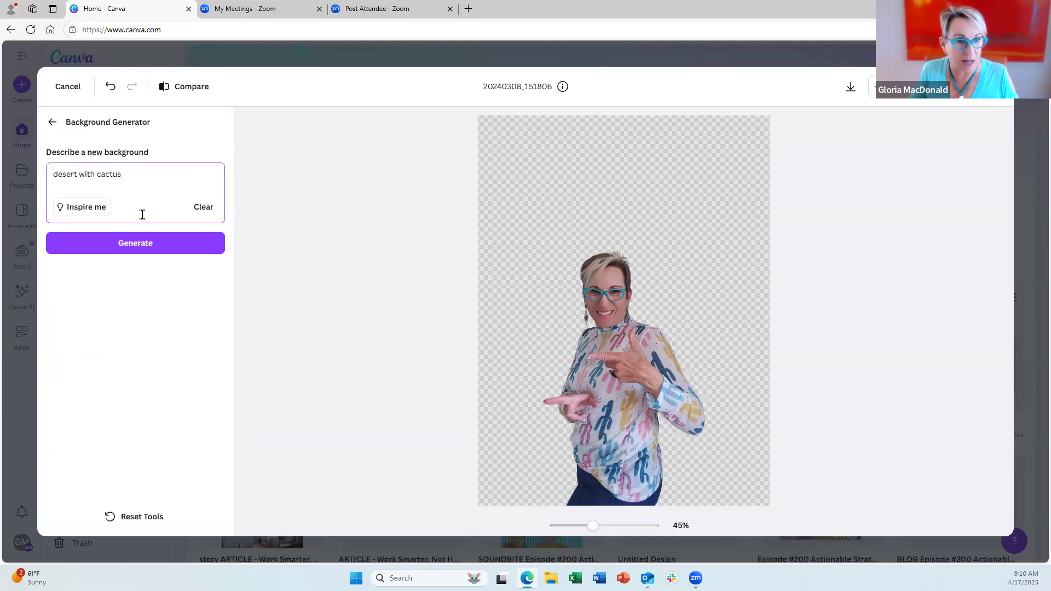
click(152, 251)
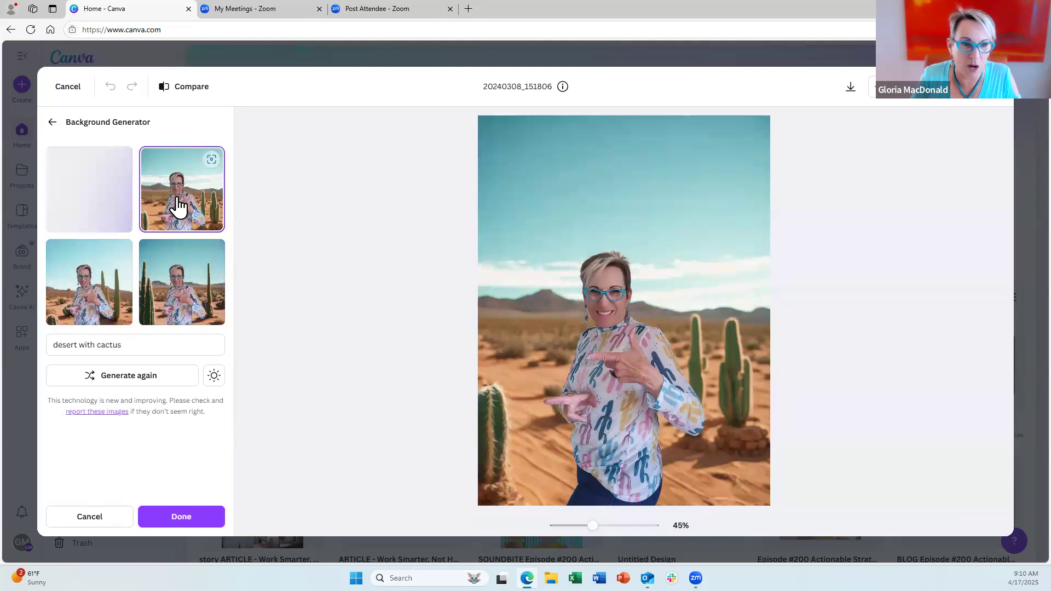
Step: Preview the generated desert backgrounds on the photo, ending with the fourth variation
click(83, 195)
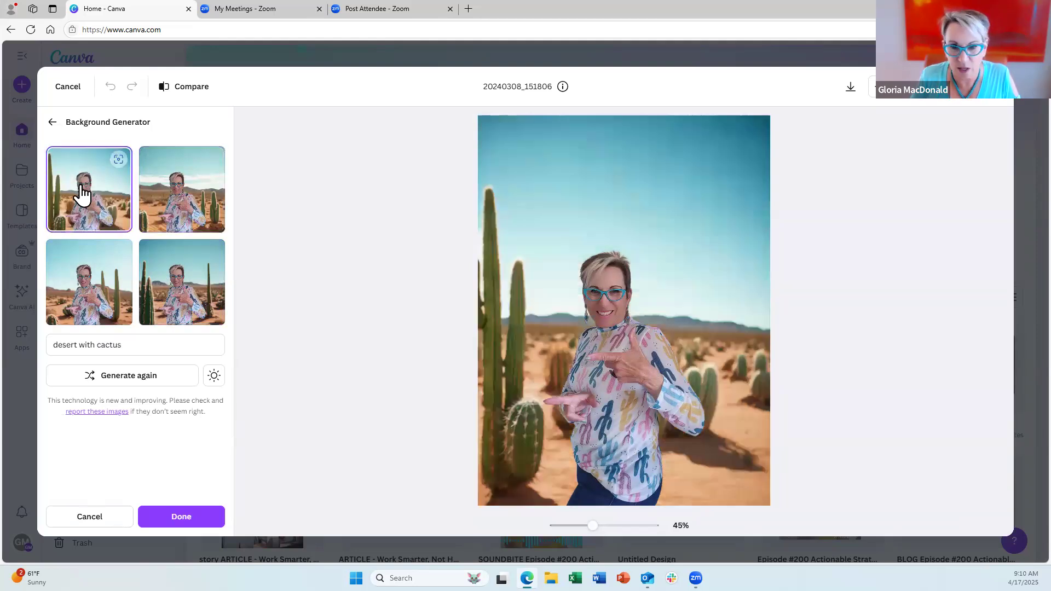
click(163, 192)
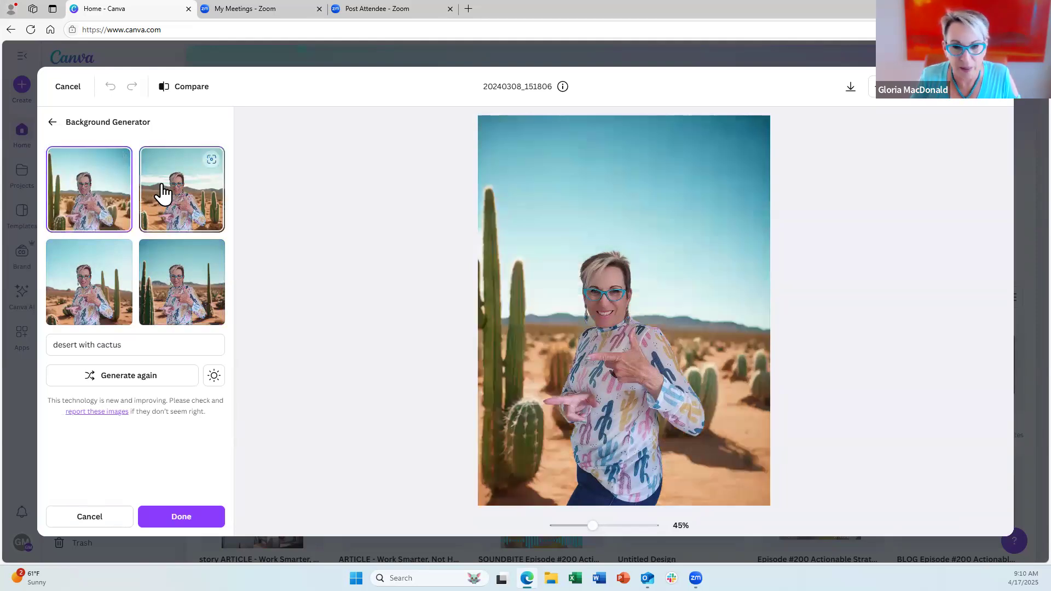
click(101, 278)
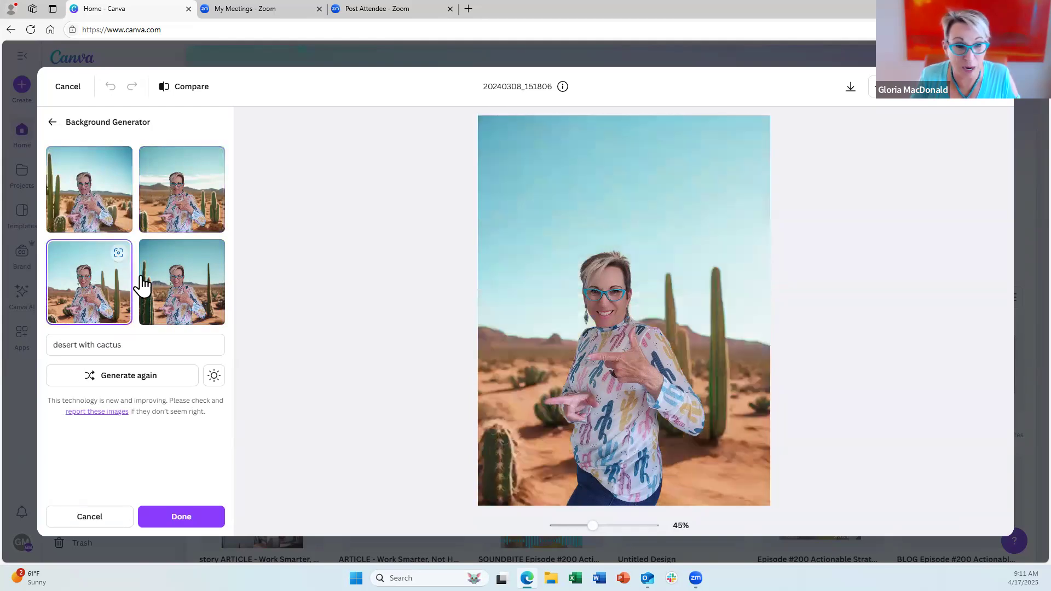
click(176, 290)
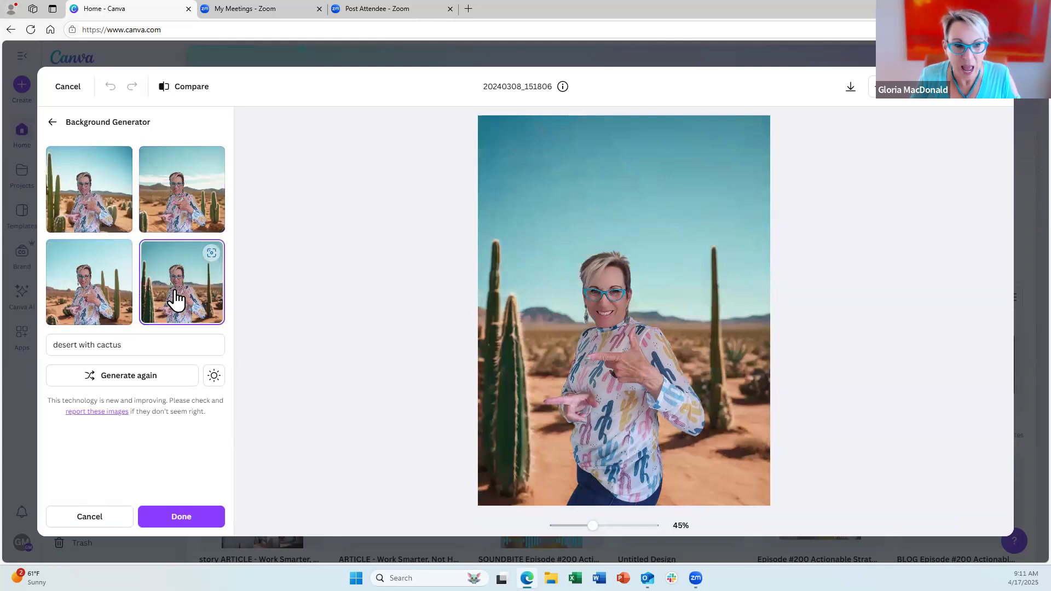
Step: Set the subject matching to Balanced relight and generate the desert with cactus backgrounds again
click(215, 378)
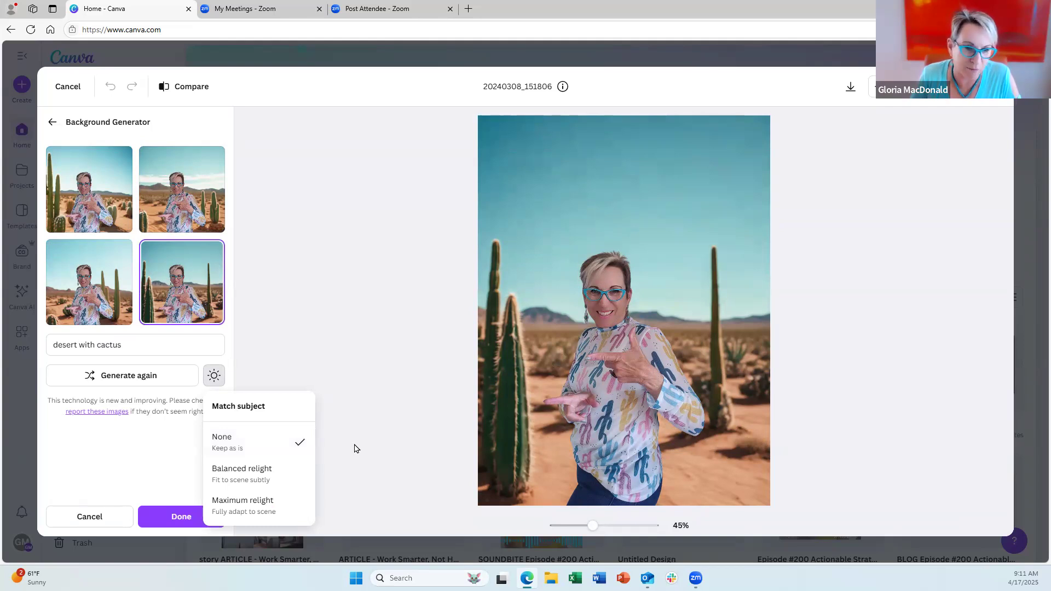
click(254, 479)
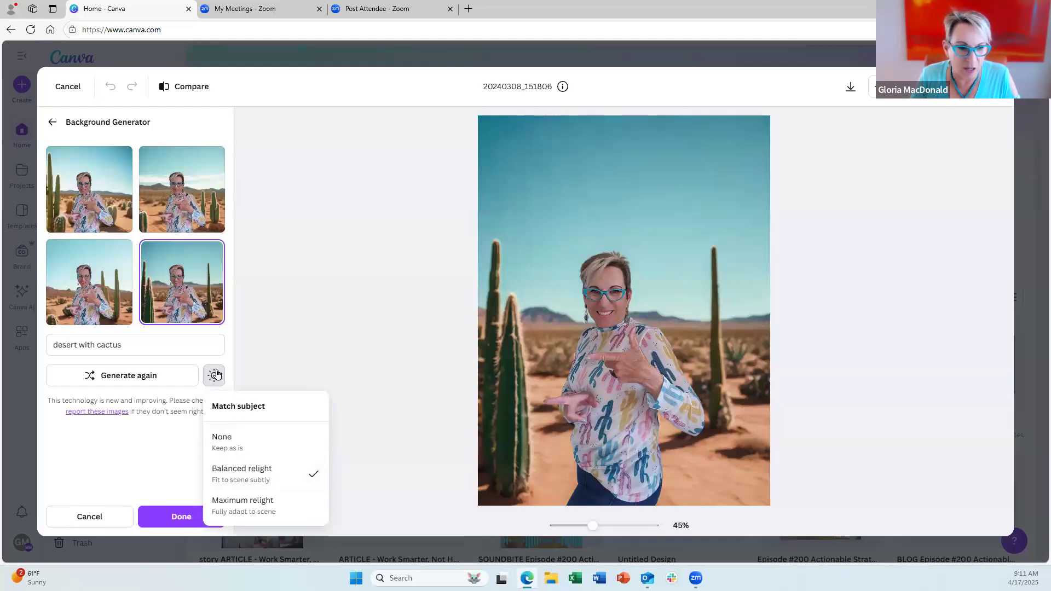
click(129, 378)
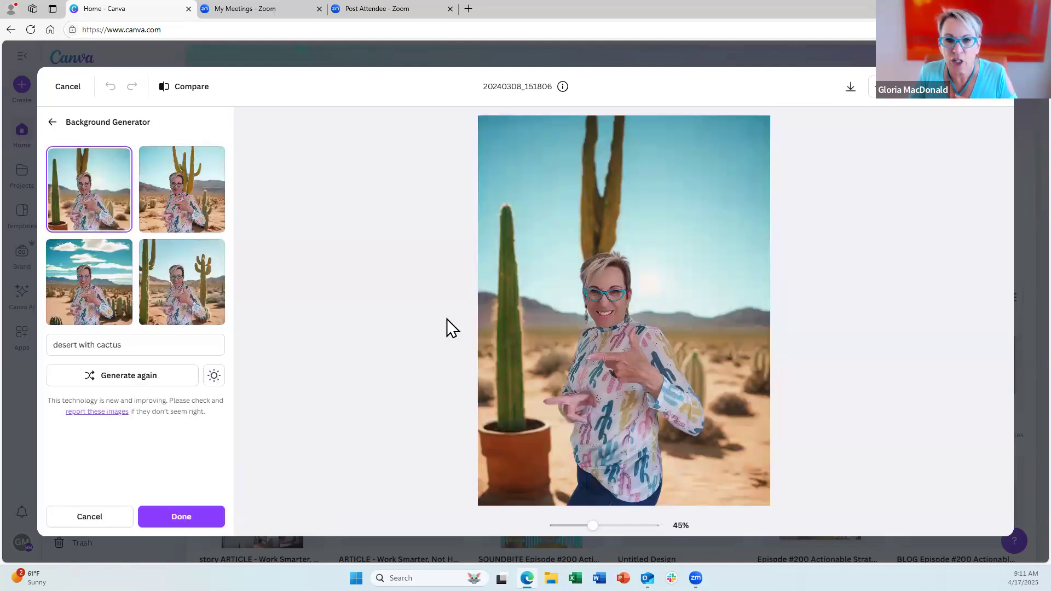
Step: Compare the regenerated desert backgrounds one by one, ending with the fourth variation
mouse_move(184, 191)
mouse_move(81, 195)
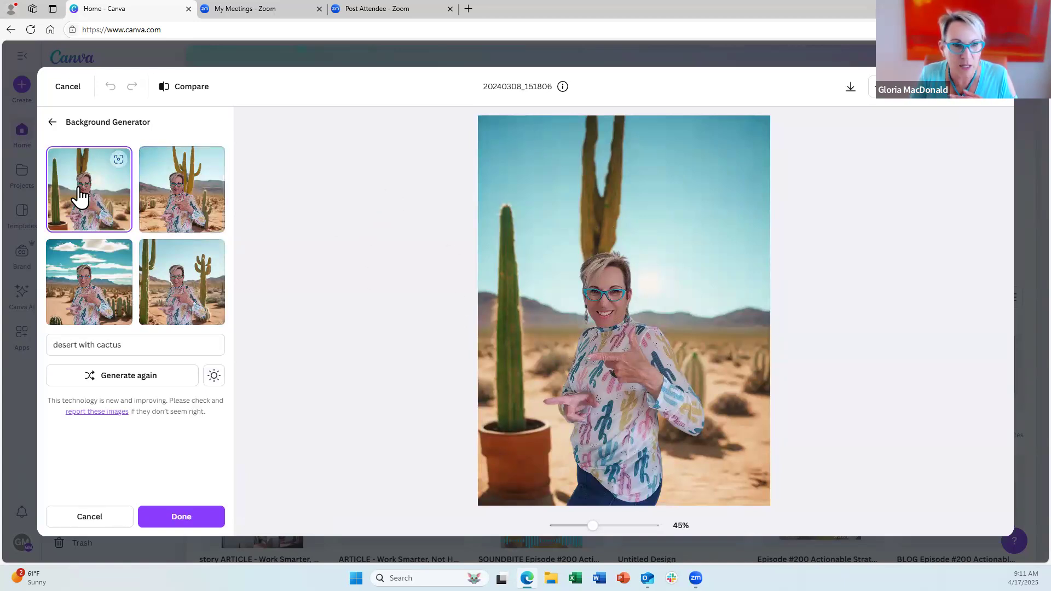
click(156, 190)
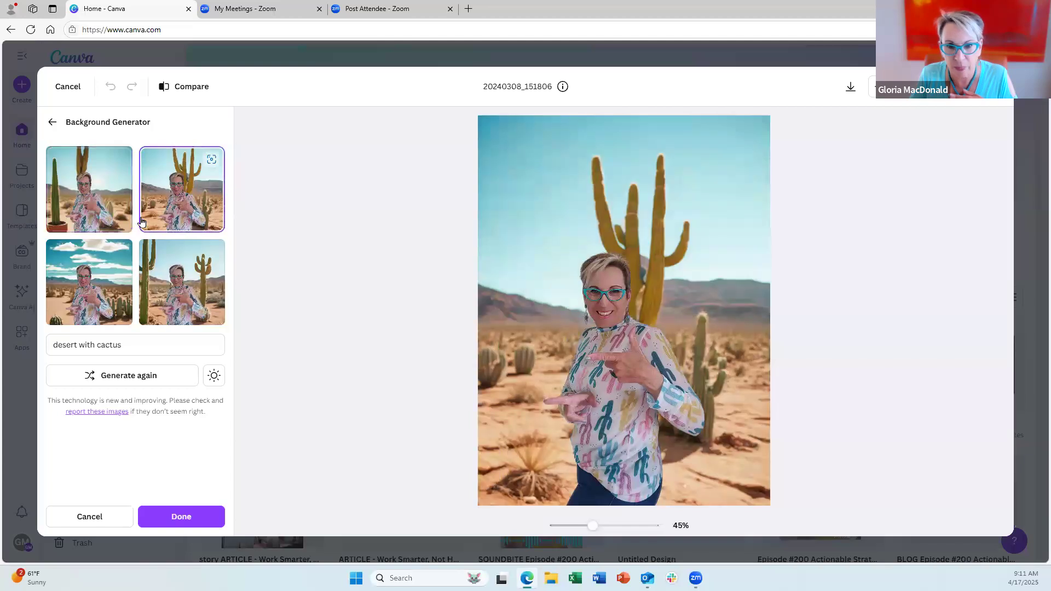
click(86, 273)
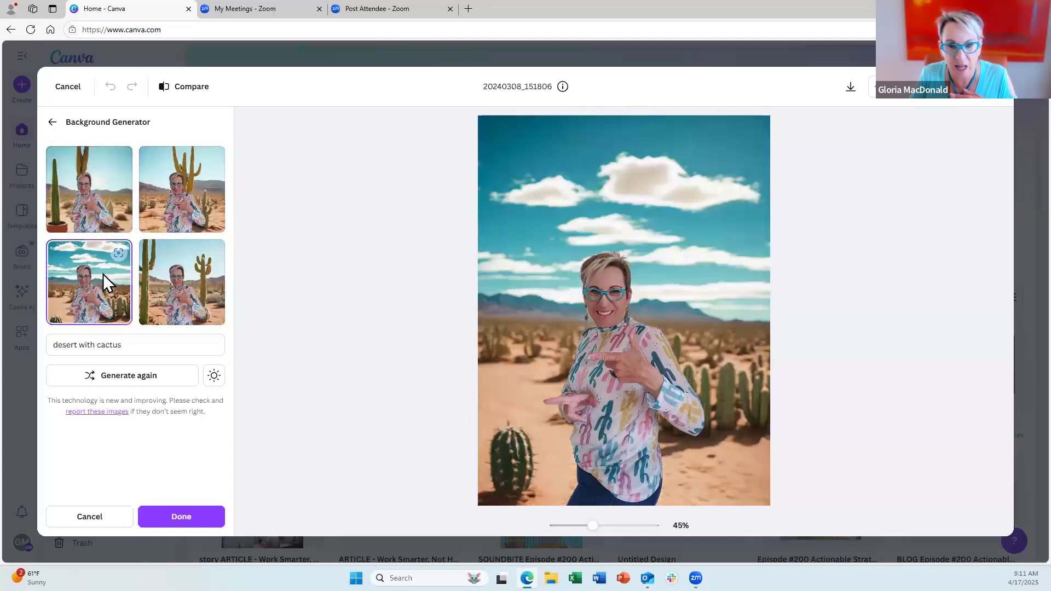
click(163, 289)
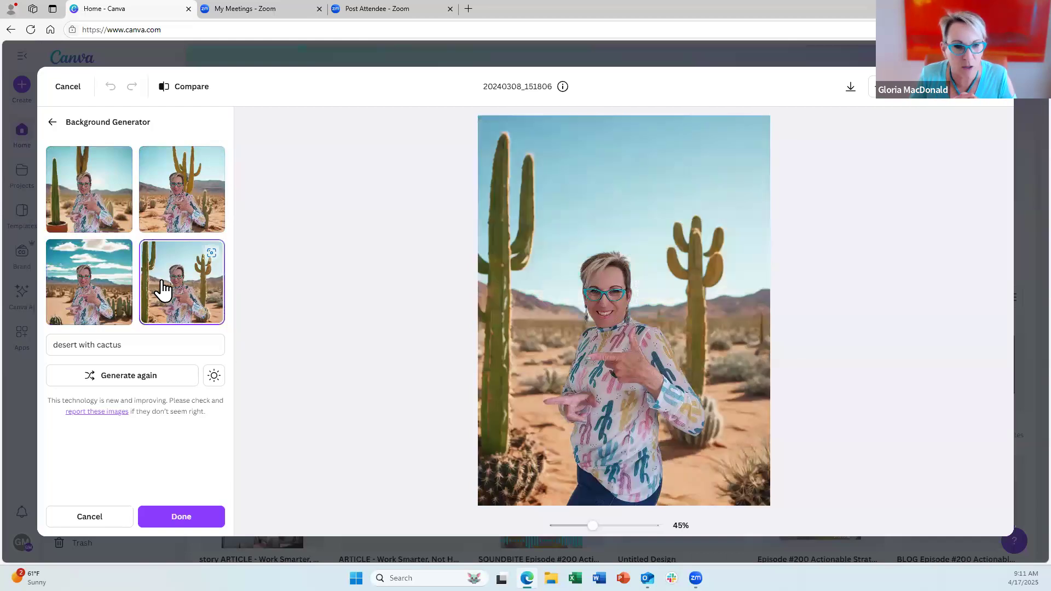
Step: Check the relight options, discard the photo edits and close the design creation window
click(217, 380)
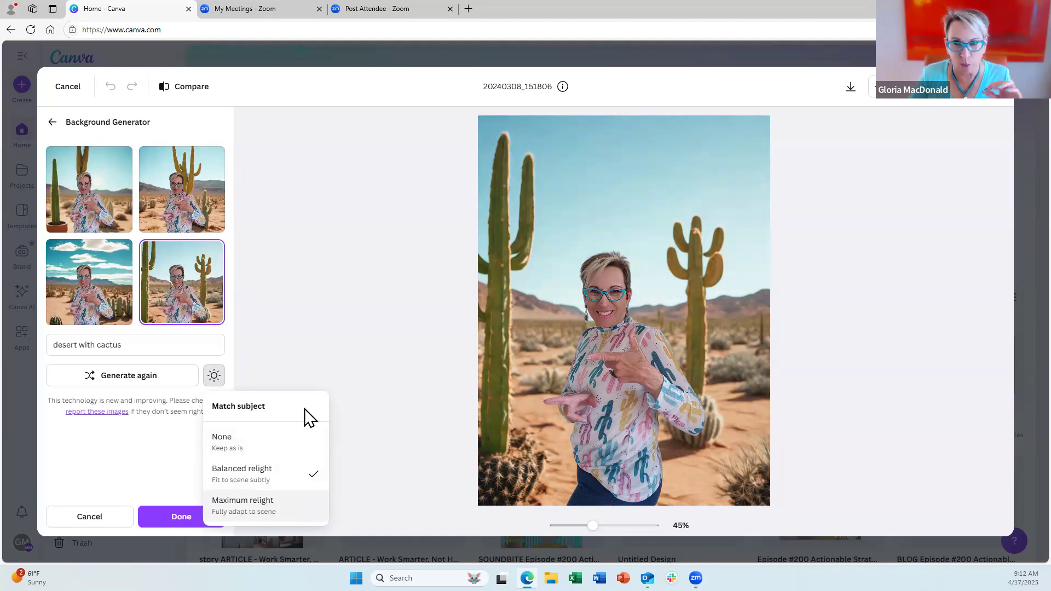
key(Escape)
key(Escape)
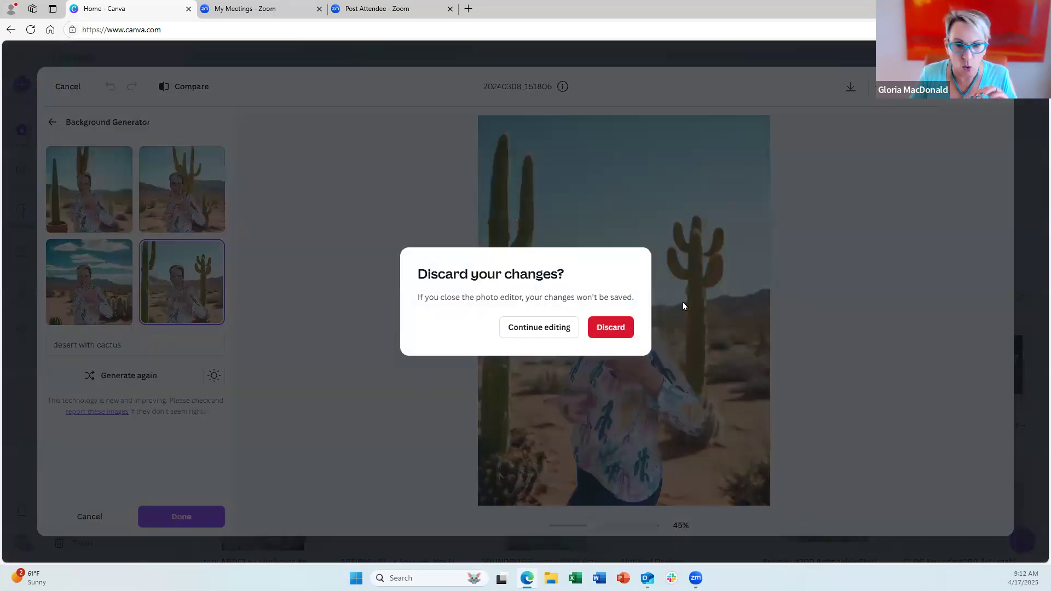
click(625, 327)
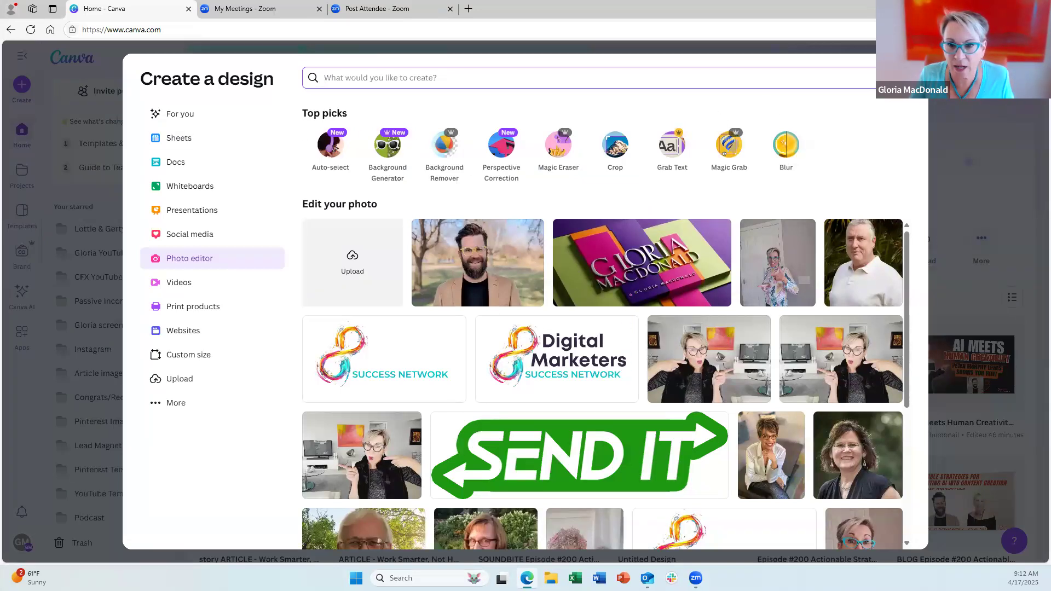
key(Escape)
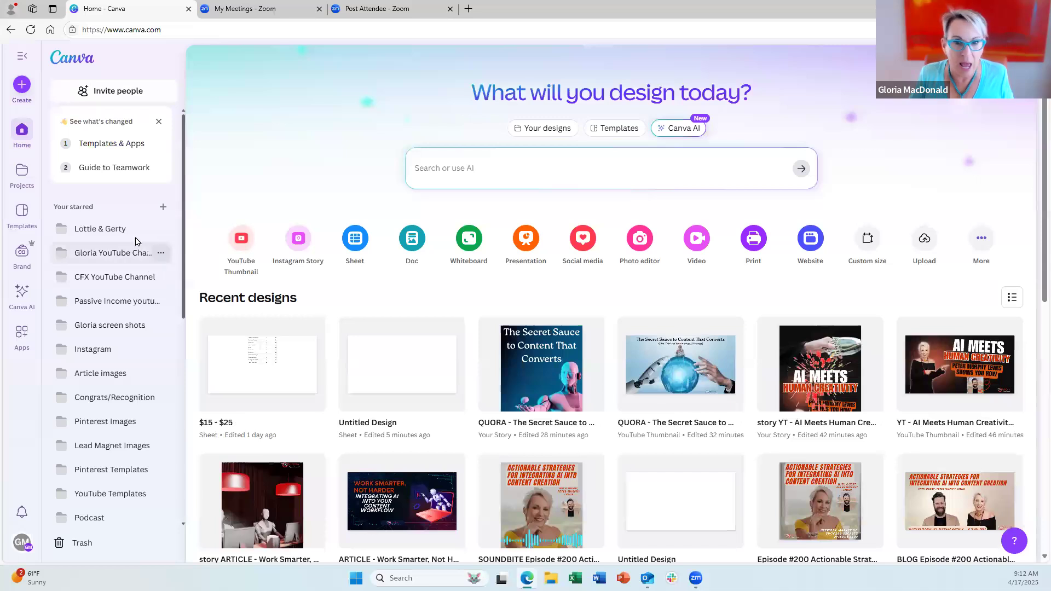
Step: Open Canva AI, switch its mode from Draft a doc to Create an image, and browse the previously generated images
click(683, 130)
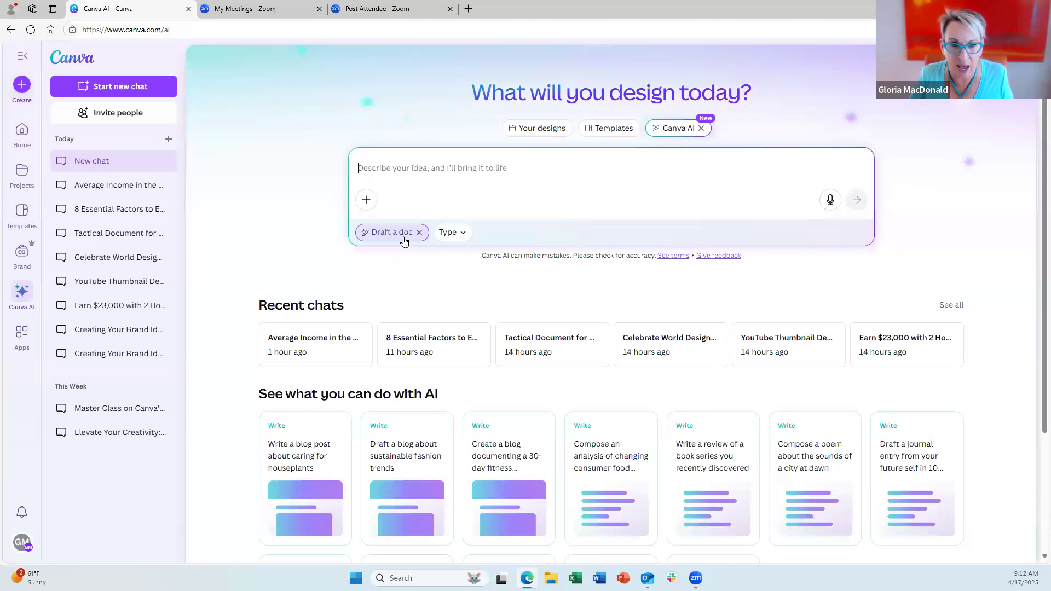
click(419, 233)
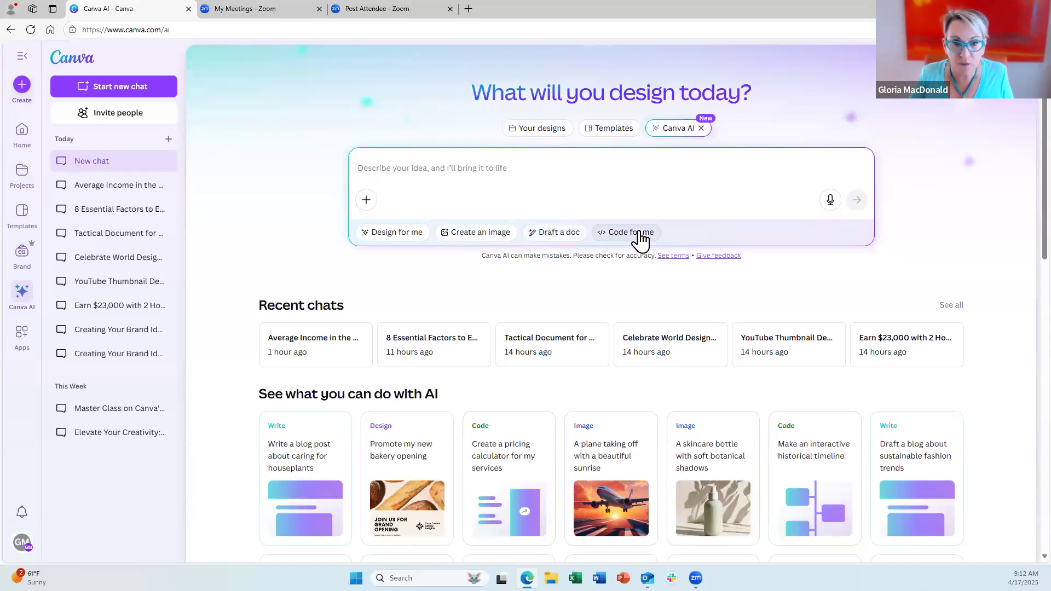
click(461, 232)
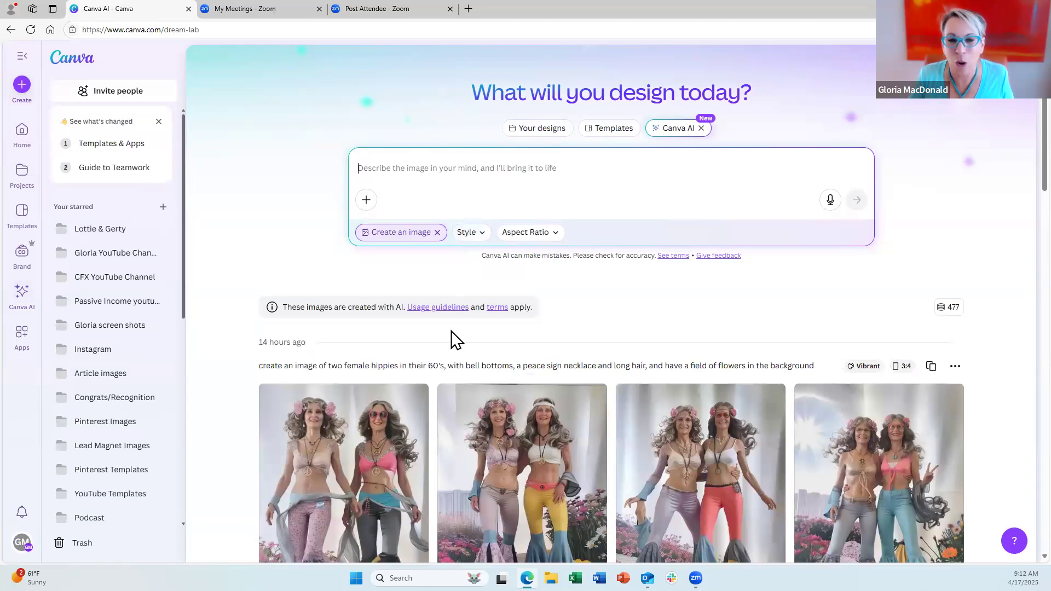
scroll(598, 361, down, 10)
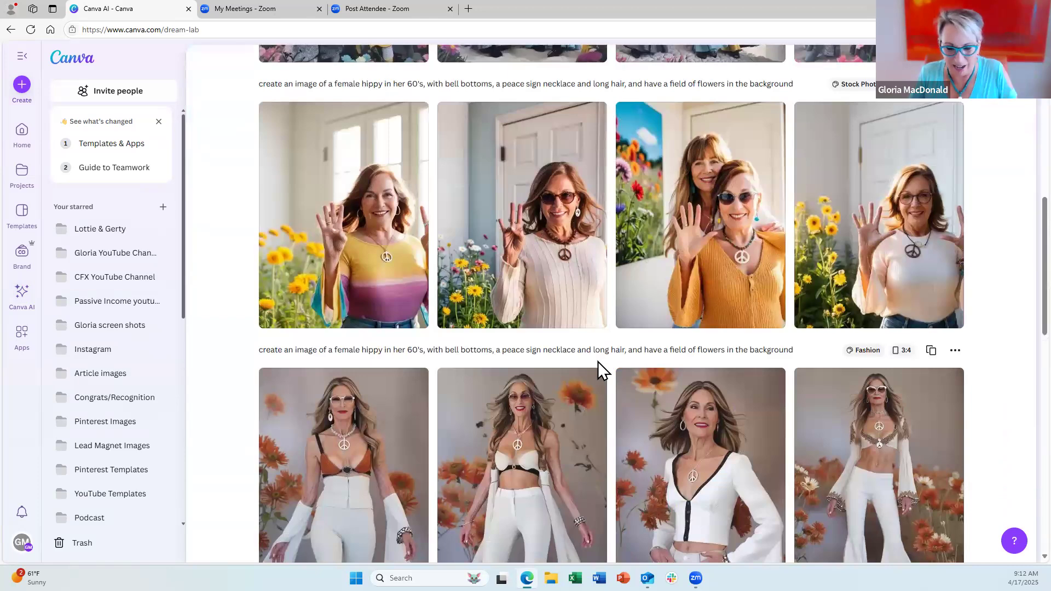
Step: Examine the earlier hippy image generations, from the Stock Photo and Fashion sets to the Moody sets
scroll(598, 362, down, 15)
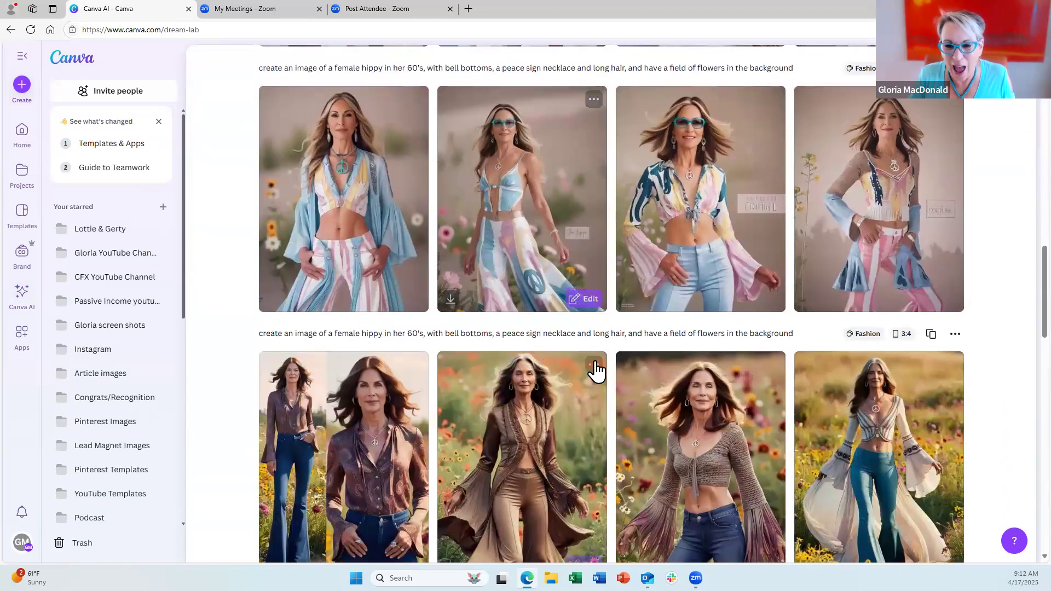
scroll(596, 371, down, 4)
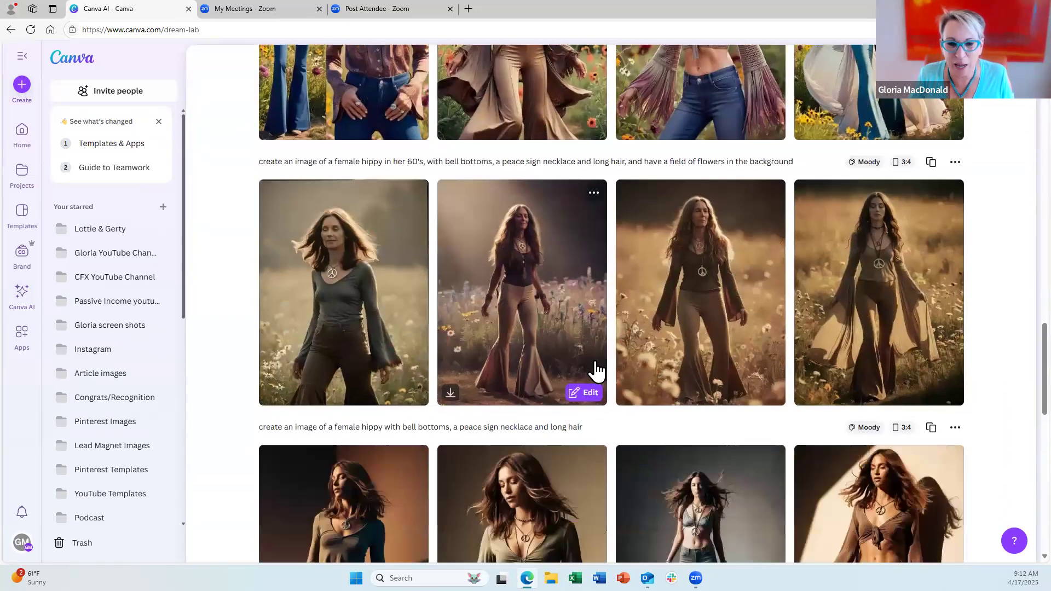
scroll(594, 371, down, 4)
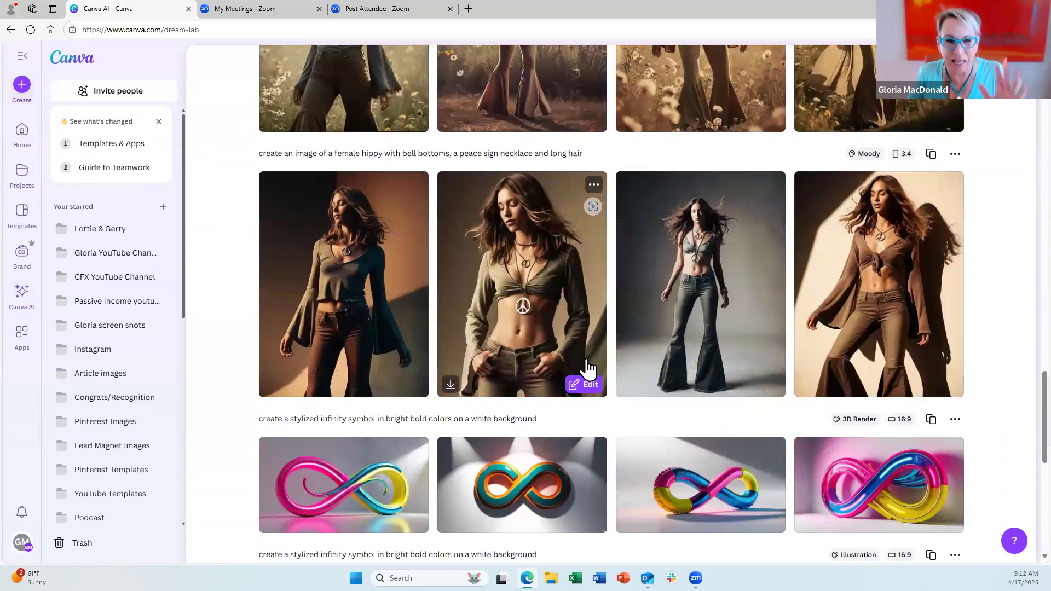
scroll(580, 365, up, 1)
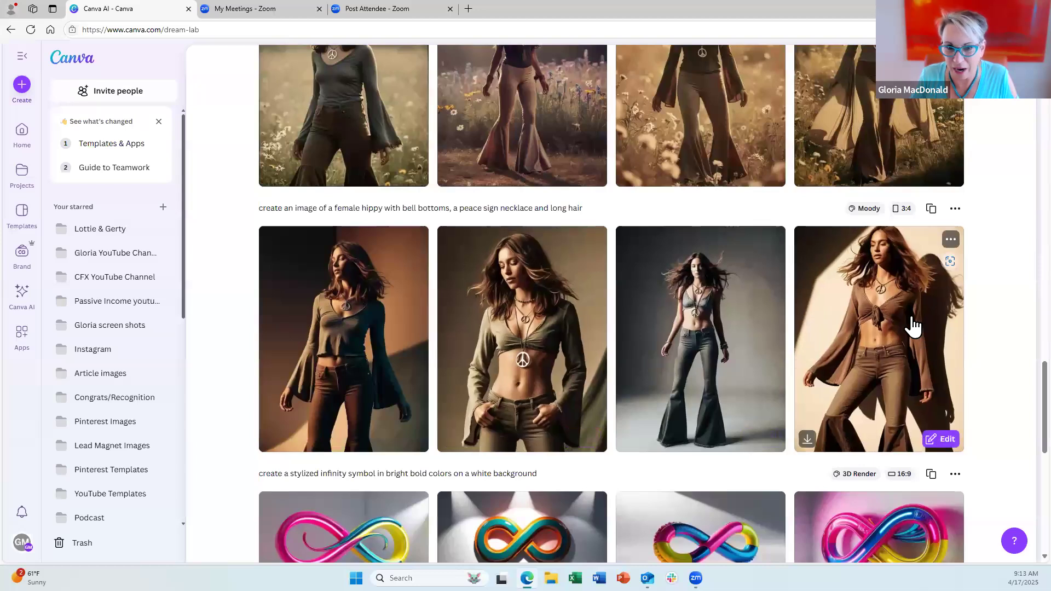
scroll(891, 316, up, 4)
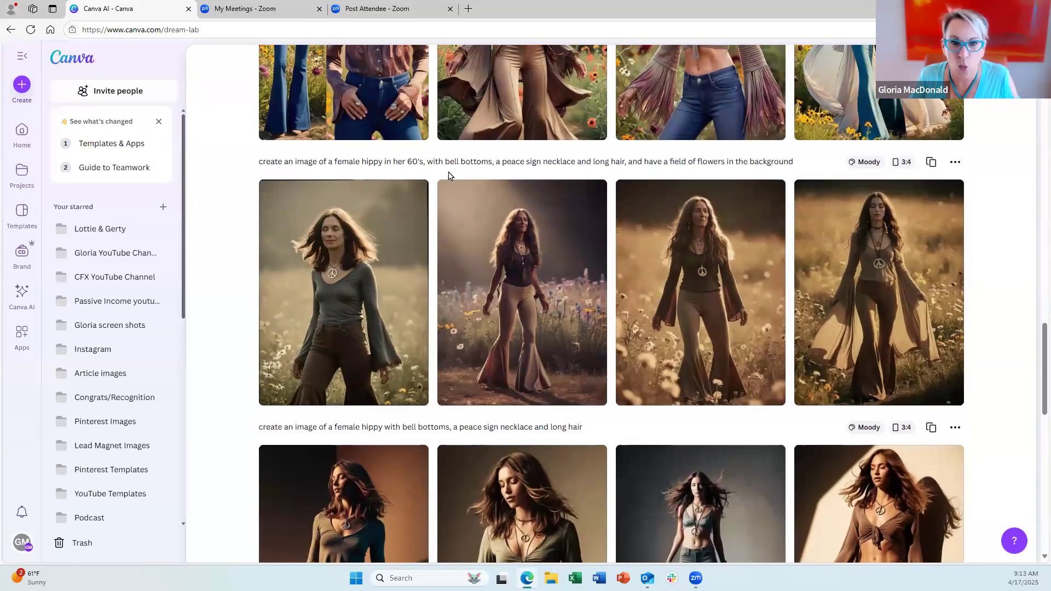
mouse_move(688, 195)
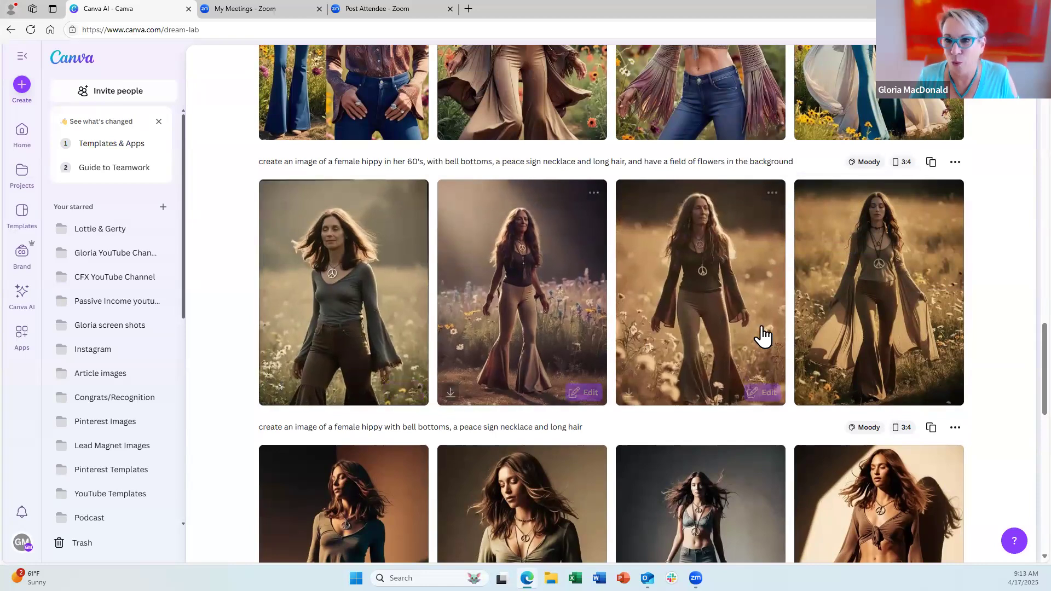
mouse_move(886, 335)
Step: Compare the Fashion-style hippy images with the Moody-style ones generated from the same prompt with a field of flowers
scroll(885, 335, up, 6)
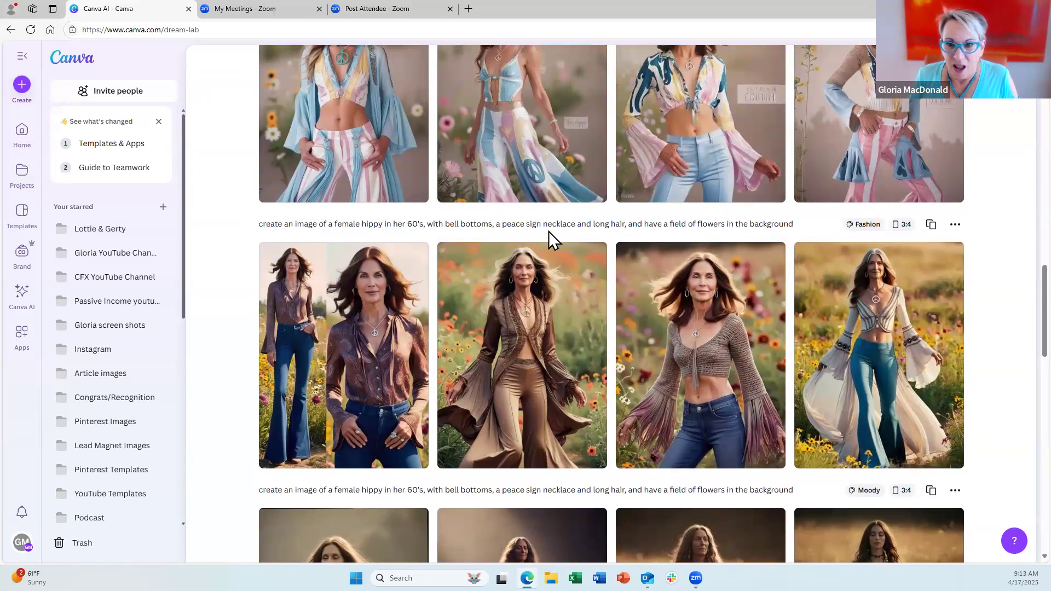
mouse_move(781, 307)
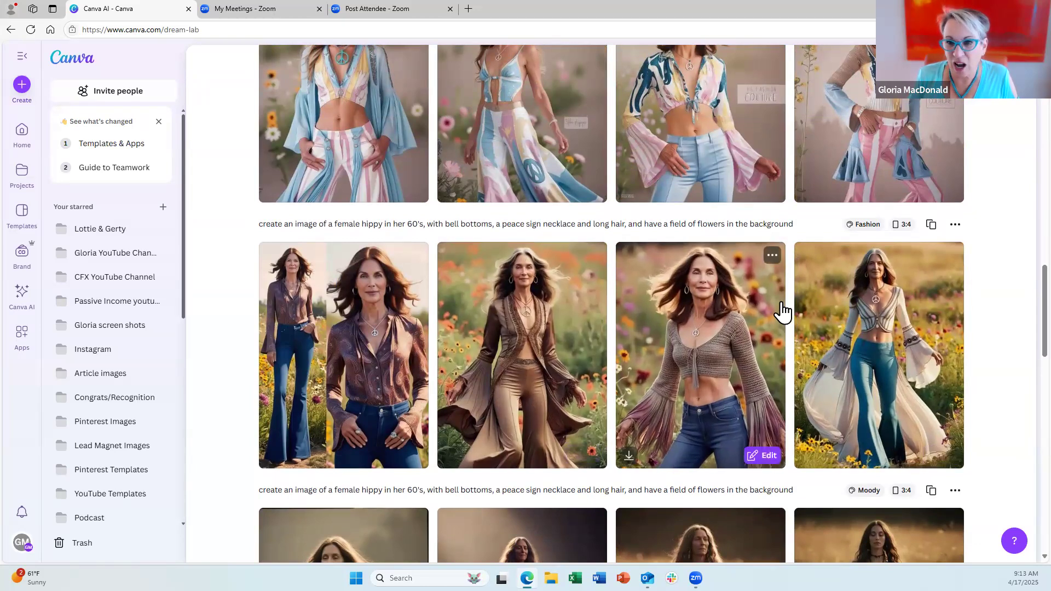
scroll(633, 326, up, 4)
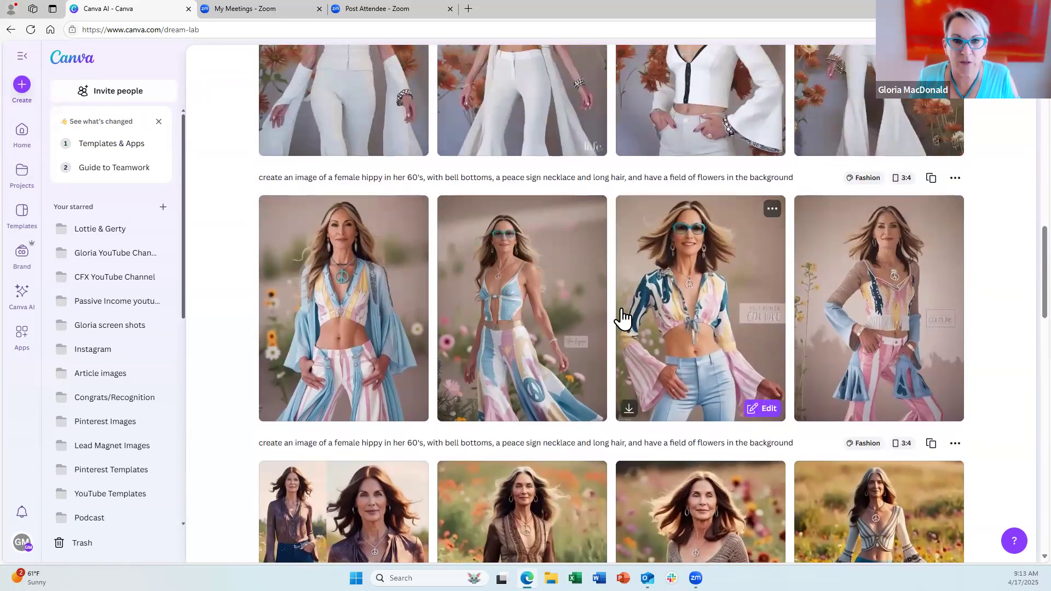
scroll(623, 318, down, 4)
scroll(623, 317, down, 1)
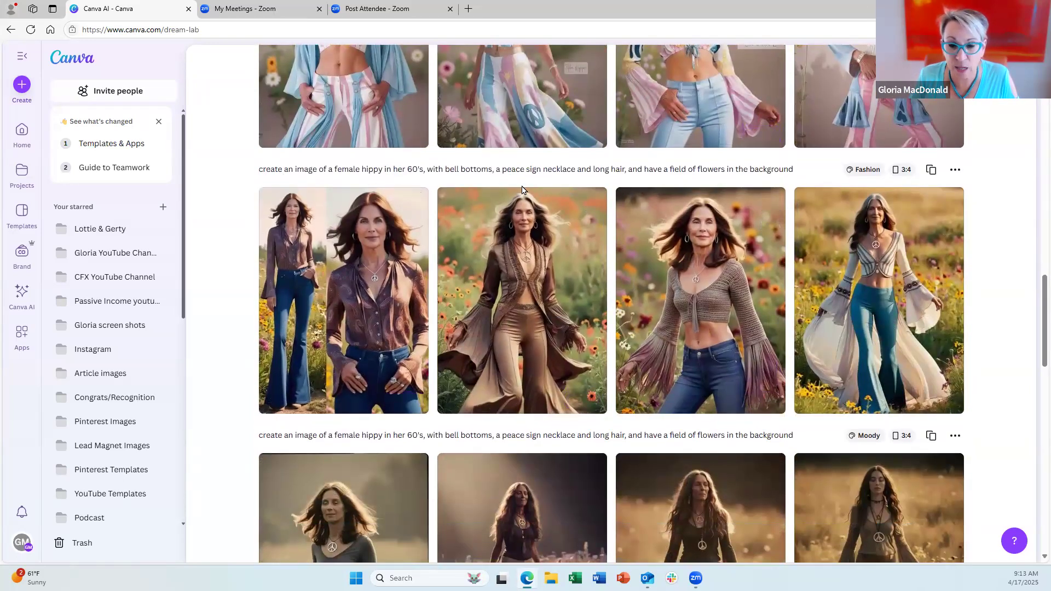
mouse_move(521, 192)
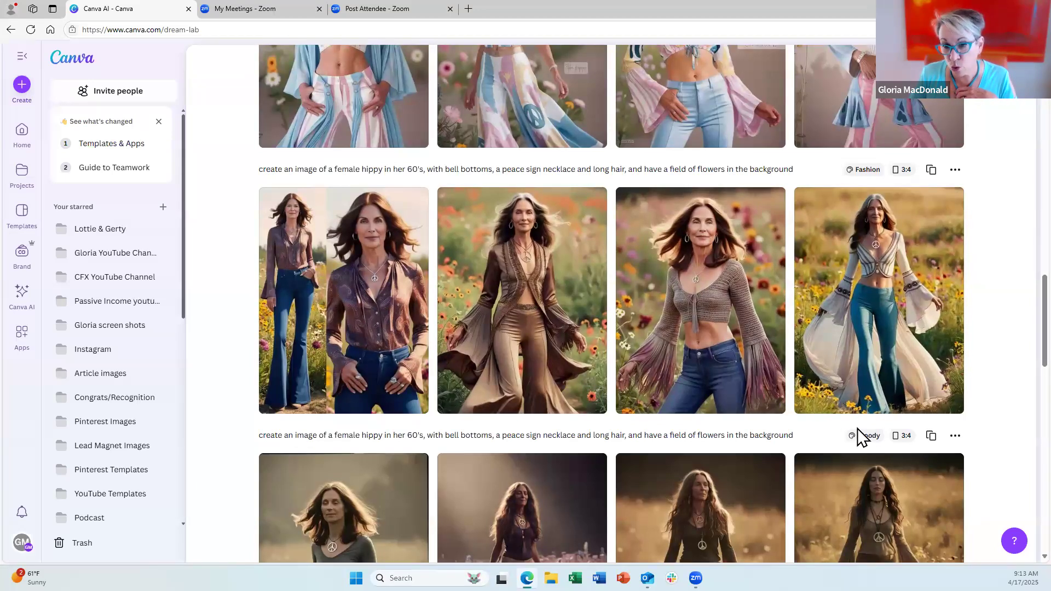
scroll(821, 471, down, 3)
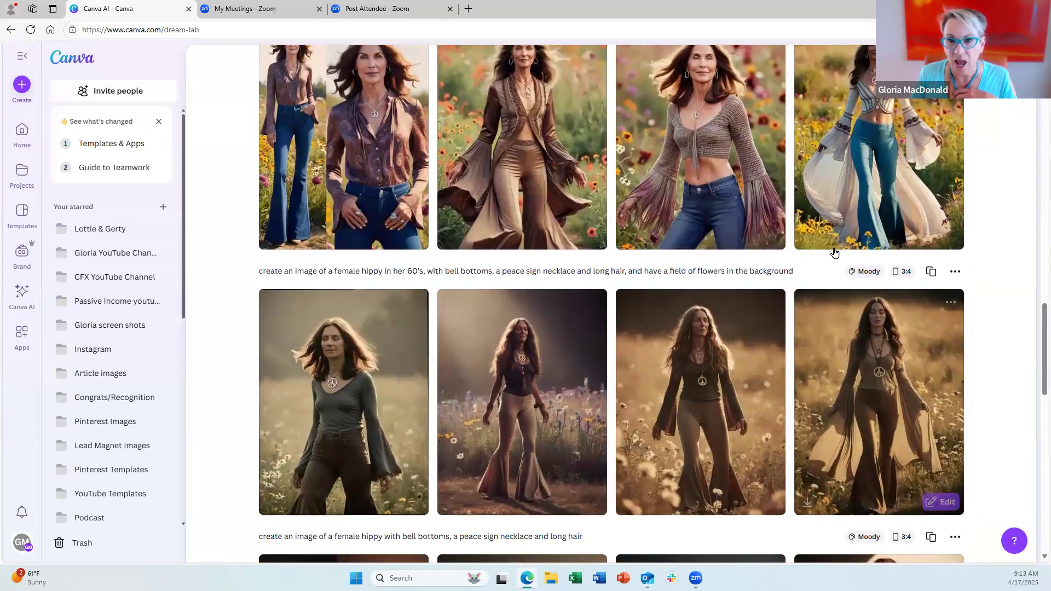
scroll(827, 249, up, 2)
scroll(827, 249, up, 1)
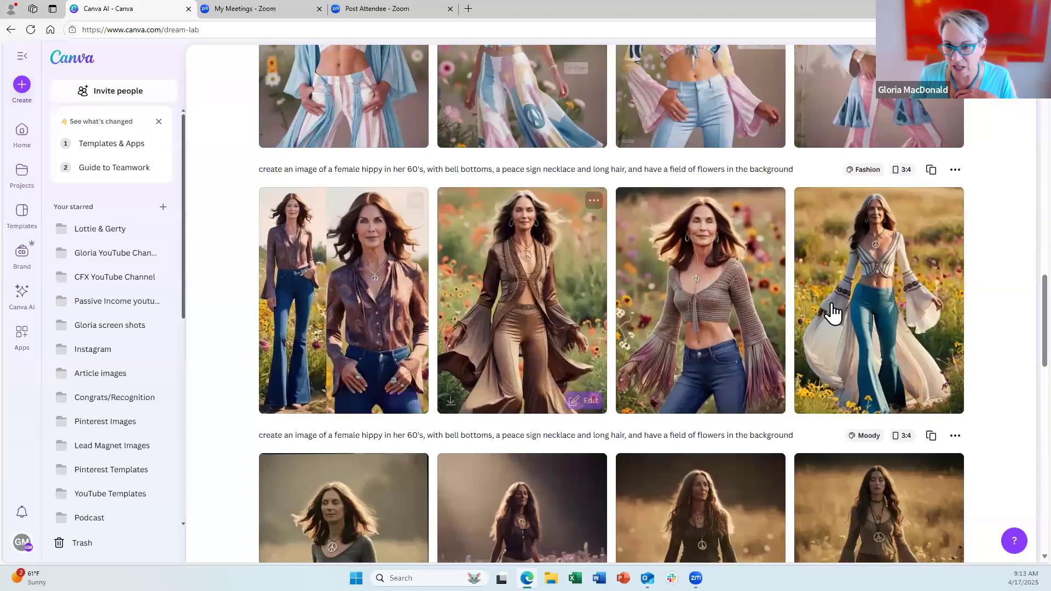
scroll(750, 175, up, 4)
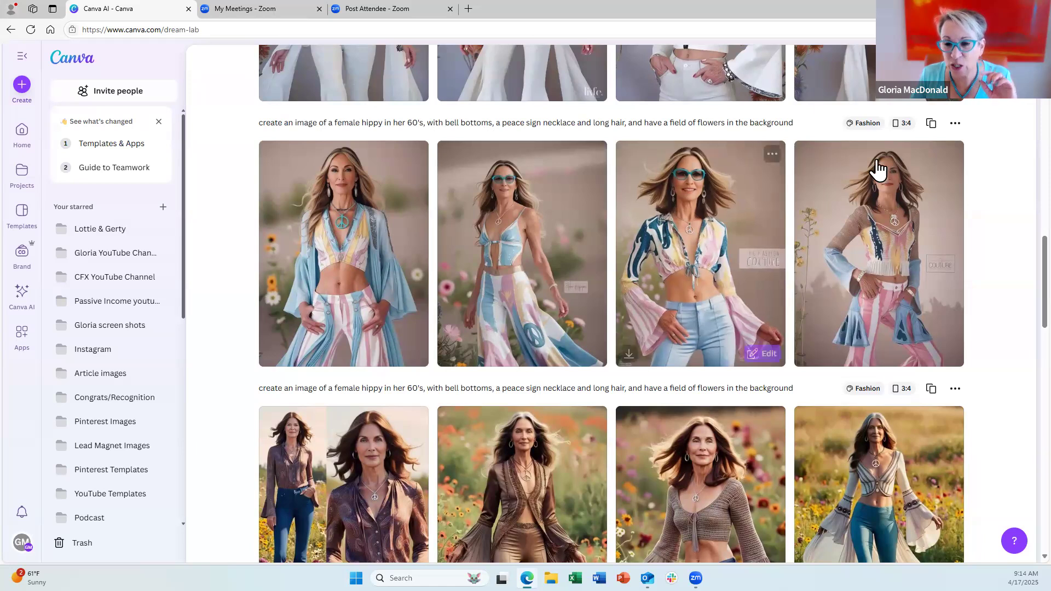
Step: Reuse the prompt of the Fashion-style generation, a female hippy in her 60's in a field of flowers, as the new image prompt
click(956, 124)
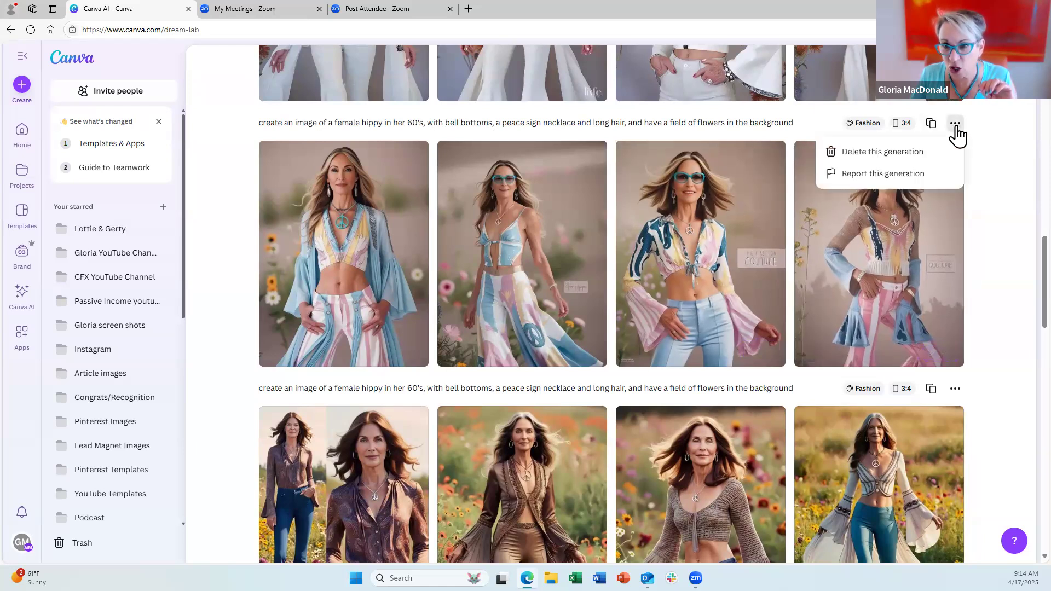
click(930, 124)
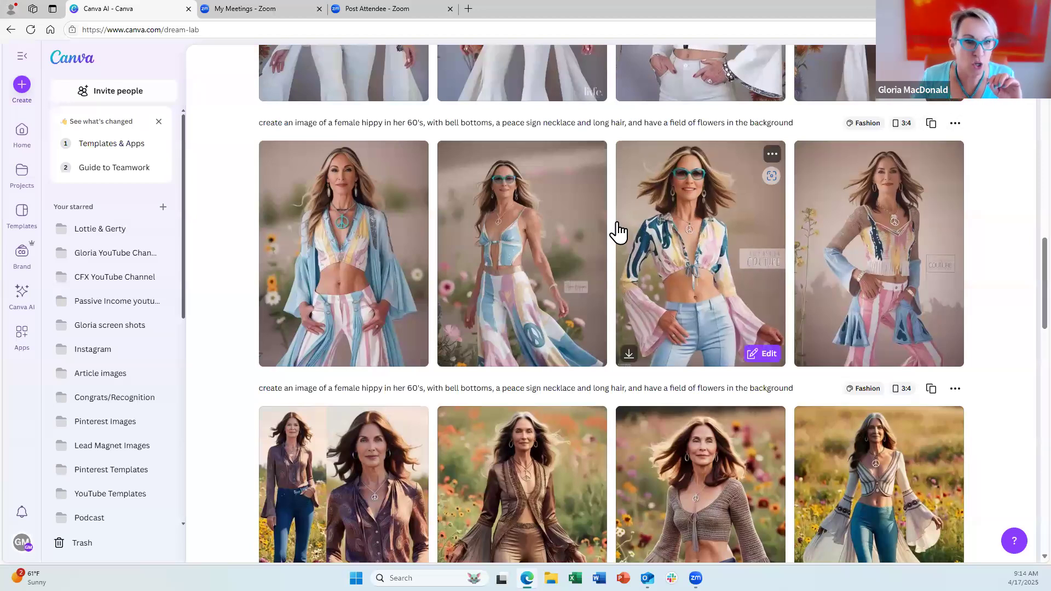
scroll(320, 224, up, 5)
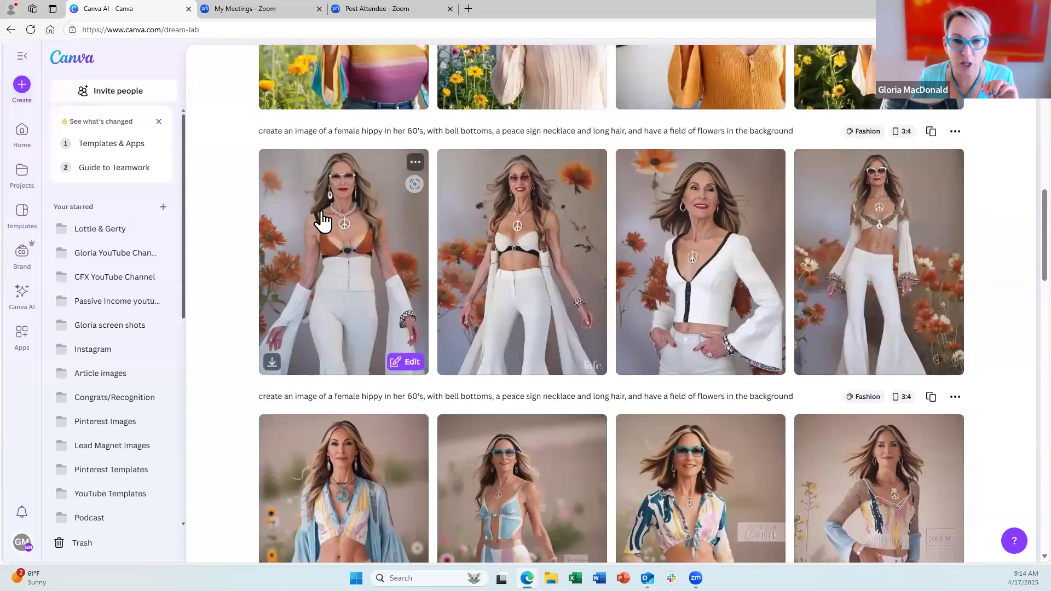
scroll(285, 274, down, 2)
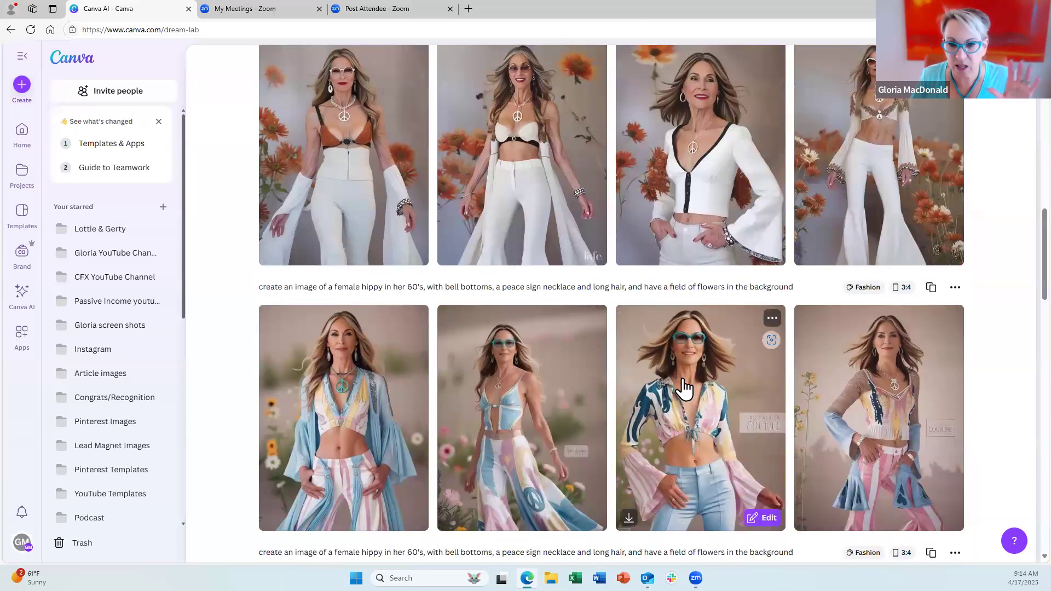
scroll(684, 389, down, 4)
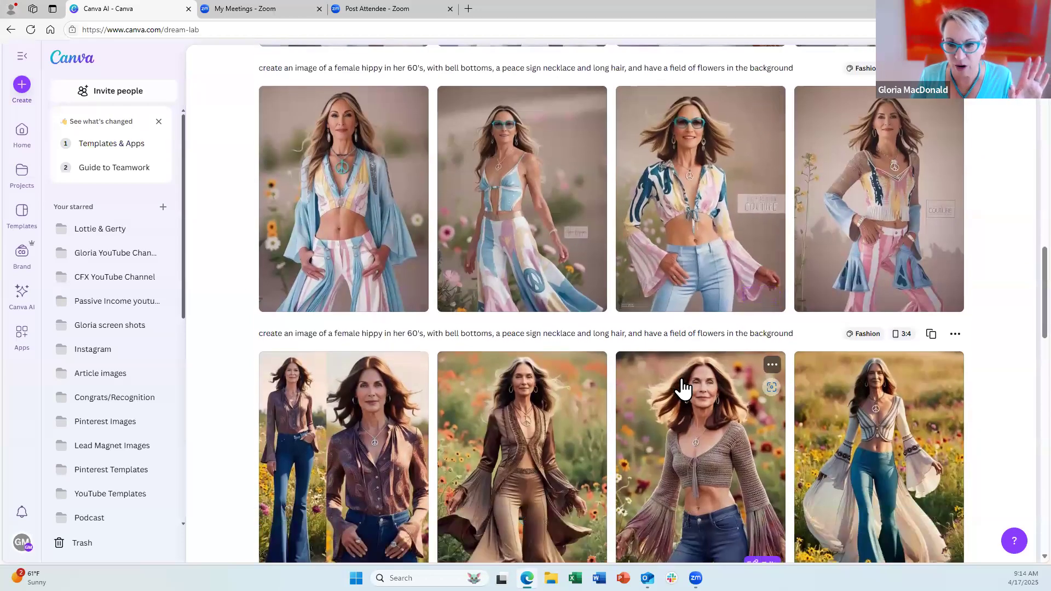
scroll(521, 315, up, 5)
scroll(518, 317, up, 15)
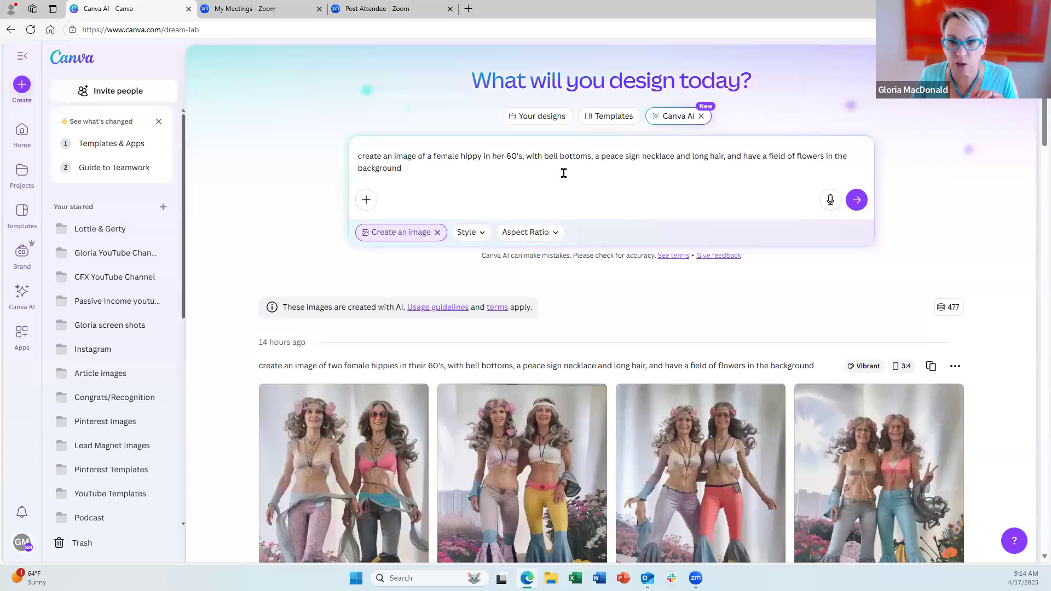
Step: Attach the uploaded photo 20240308_151806.jpg as a reference image and generate the hippy images
click(367, 201)
click(429, 200)
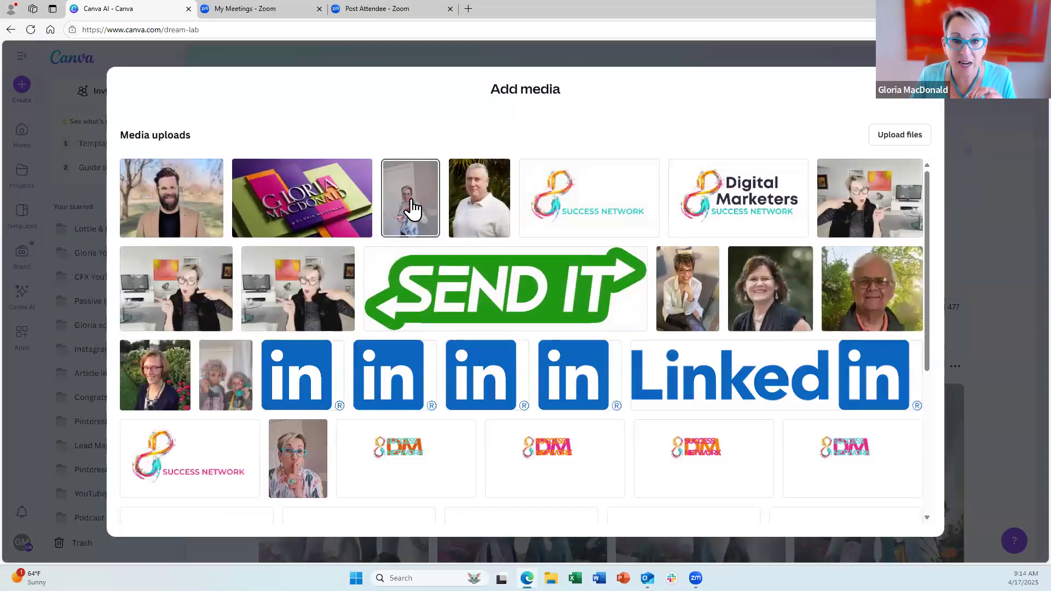
click(412, 208)
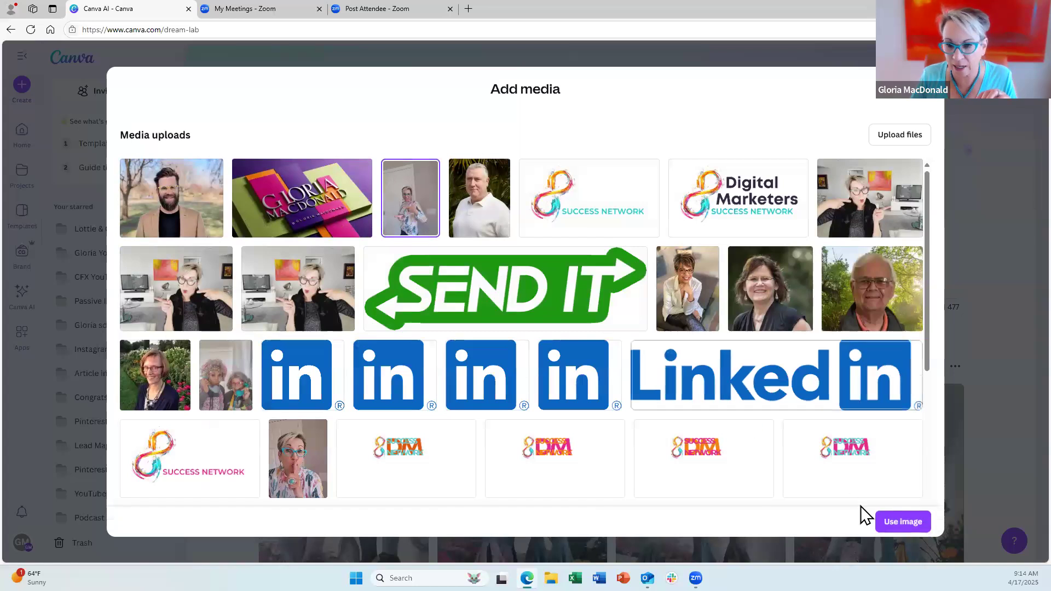
click(912, 523)
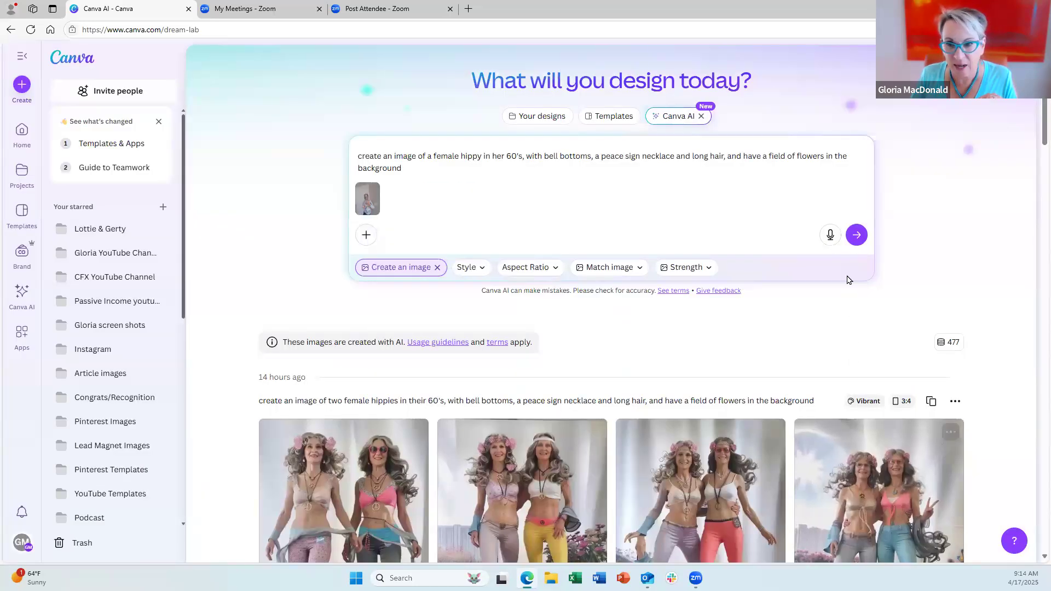
click(857, 235)
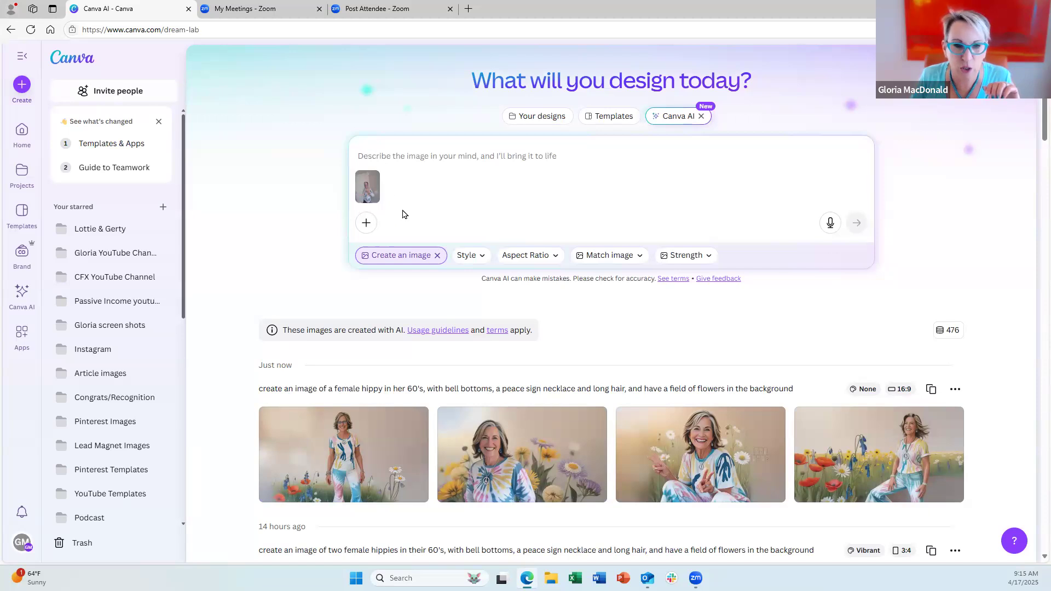
Step: Enter the prompt "create an image of a female sitting at a desk writing a letter" and remove the attached reference photo
click(365, 224)
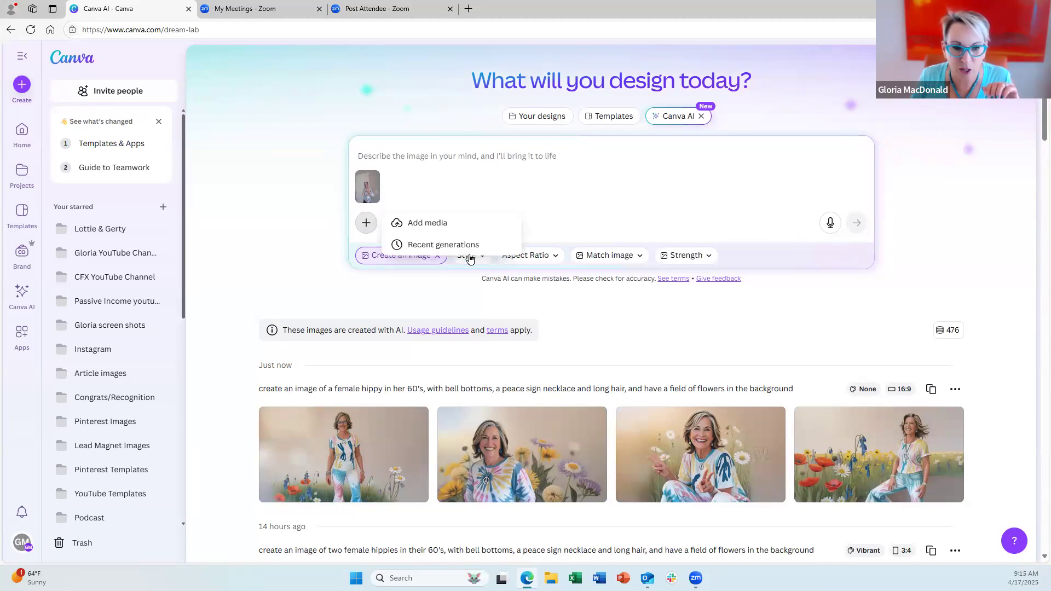
click(624, 310)
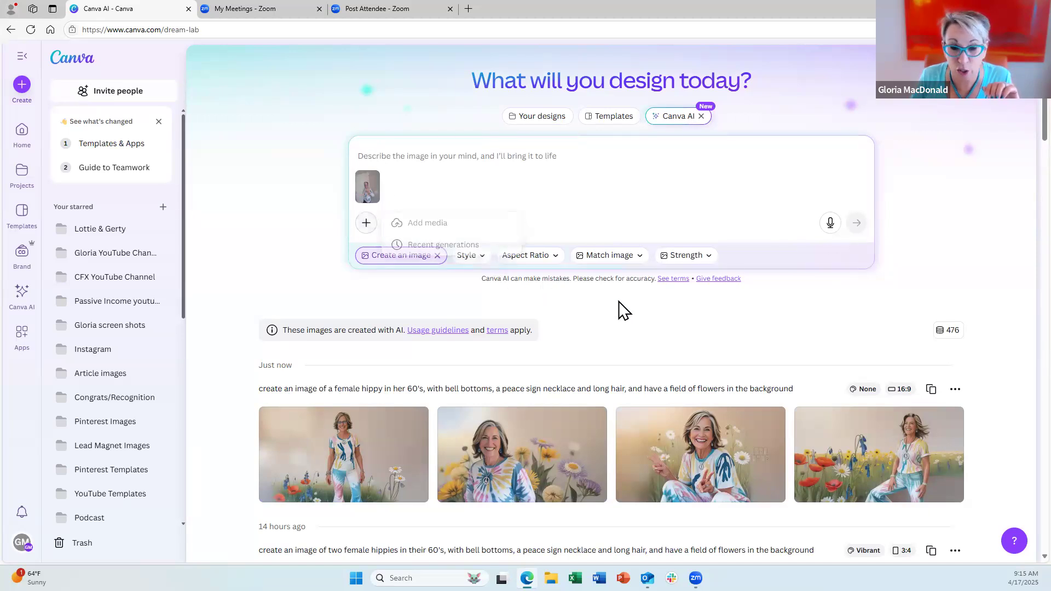
click(367, 162)
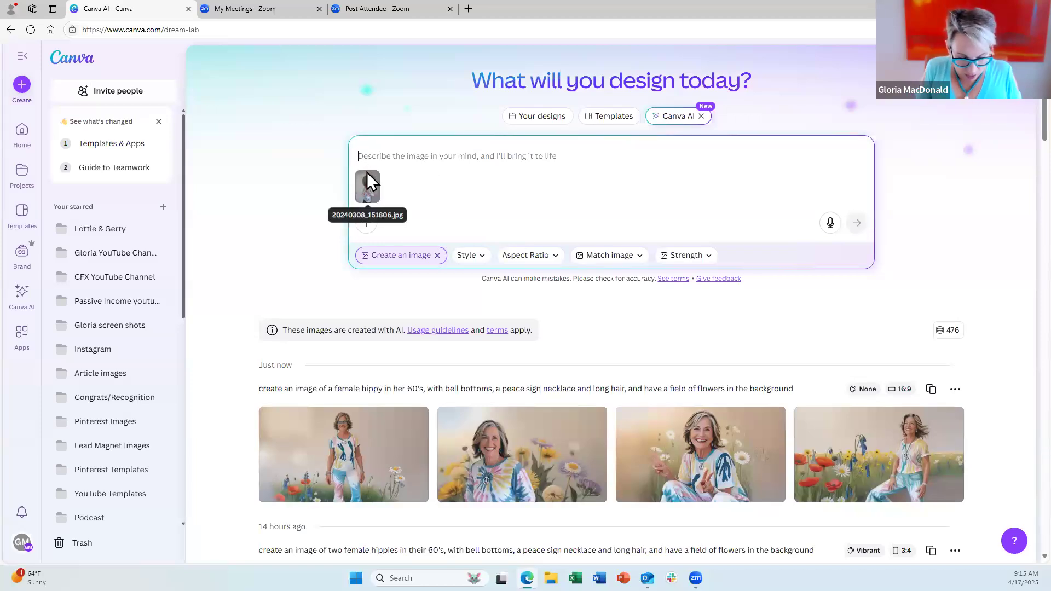
text(create an image of a female si)
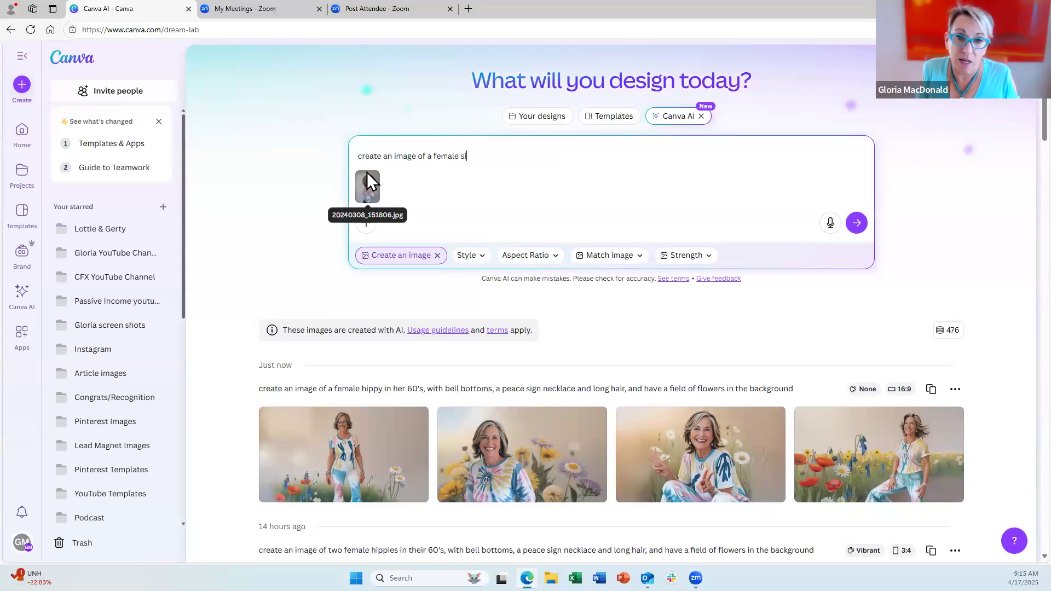
text(tting )
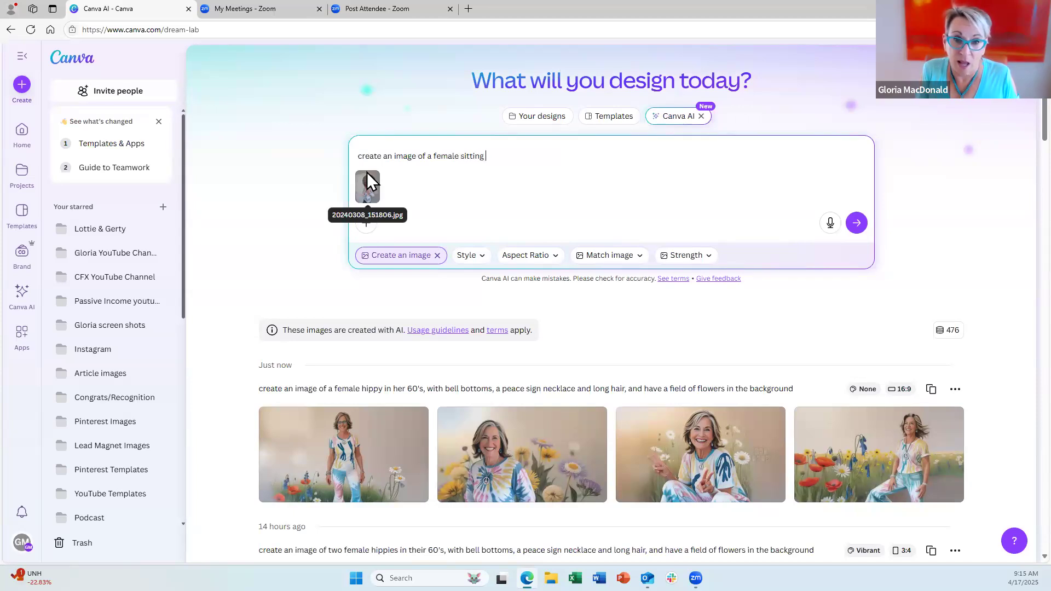
text(at a desk writing a letter)
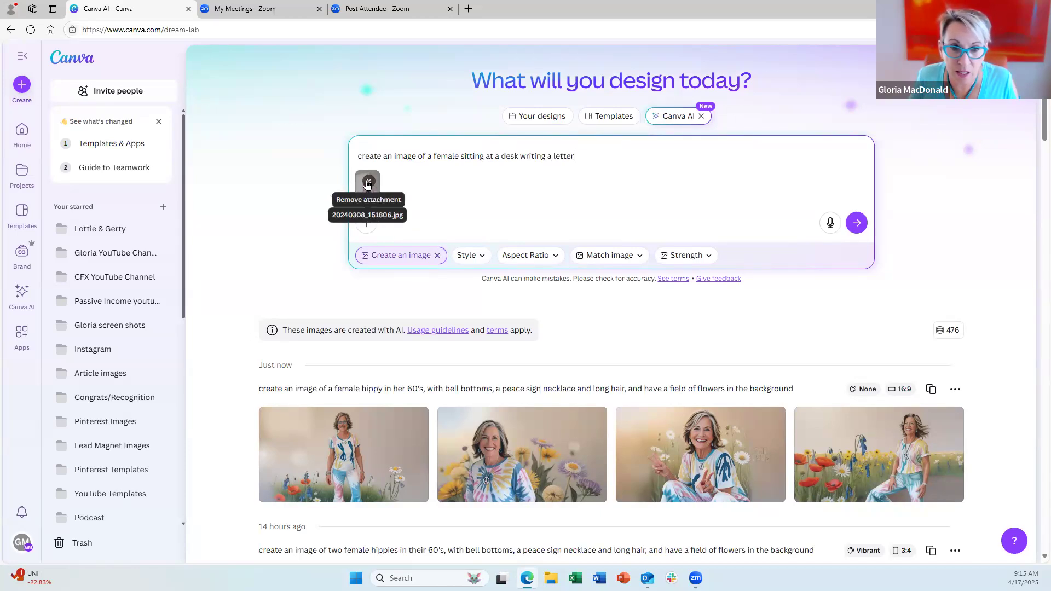
click(367, 184)
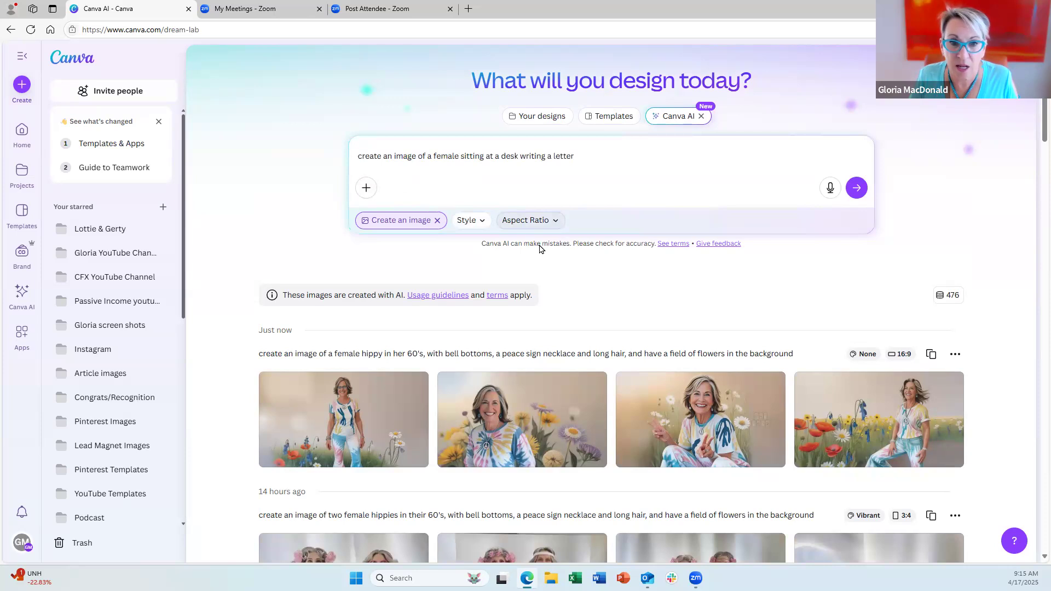
Step: Open the style choices and compare the earlier hippy images generated in the Vibrant, Fashion and Moody styles
click(480, 226)
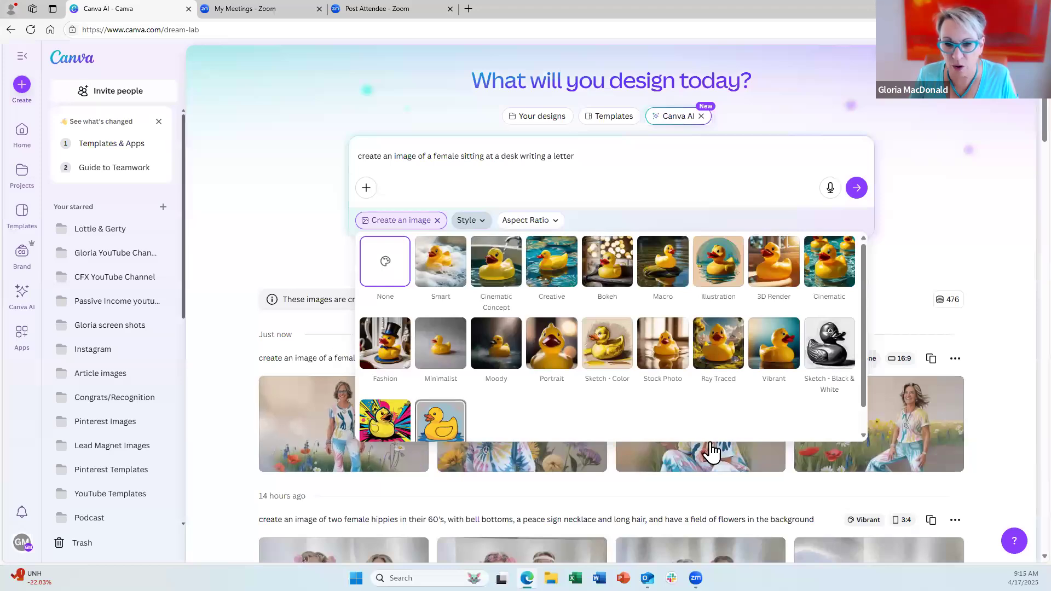
mouse_move(696, 478)
scroll(695, 476, down, 15)
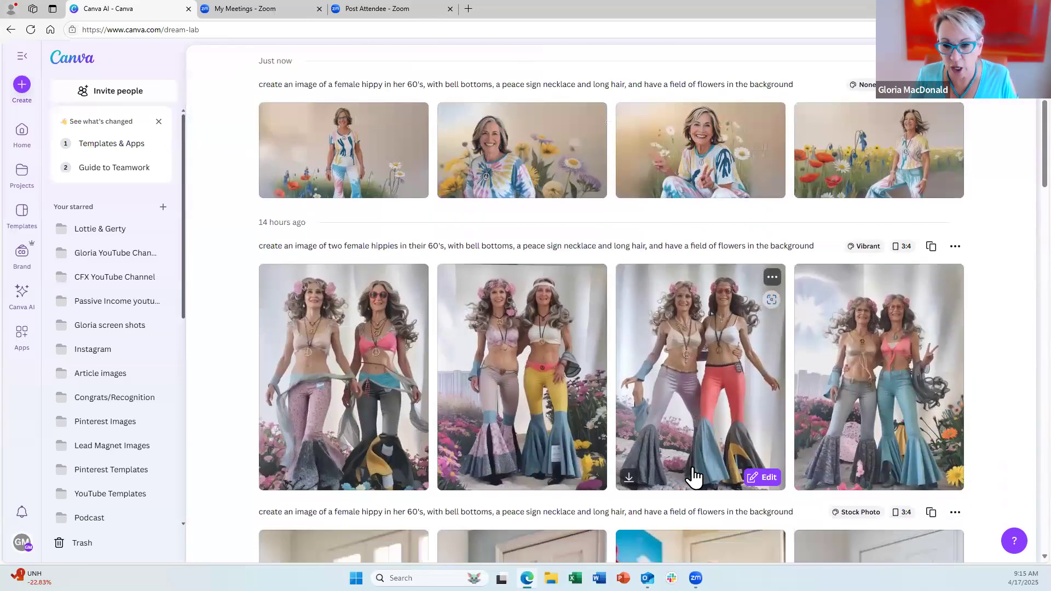
scroll(687, 475, down, 12)
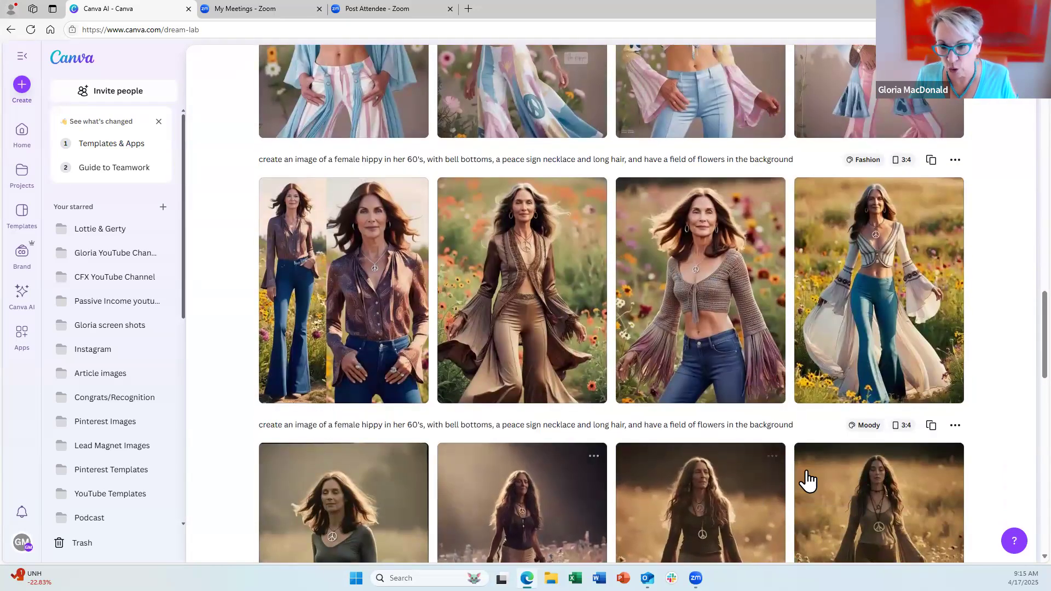
scroll(755, 438, down, 6)
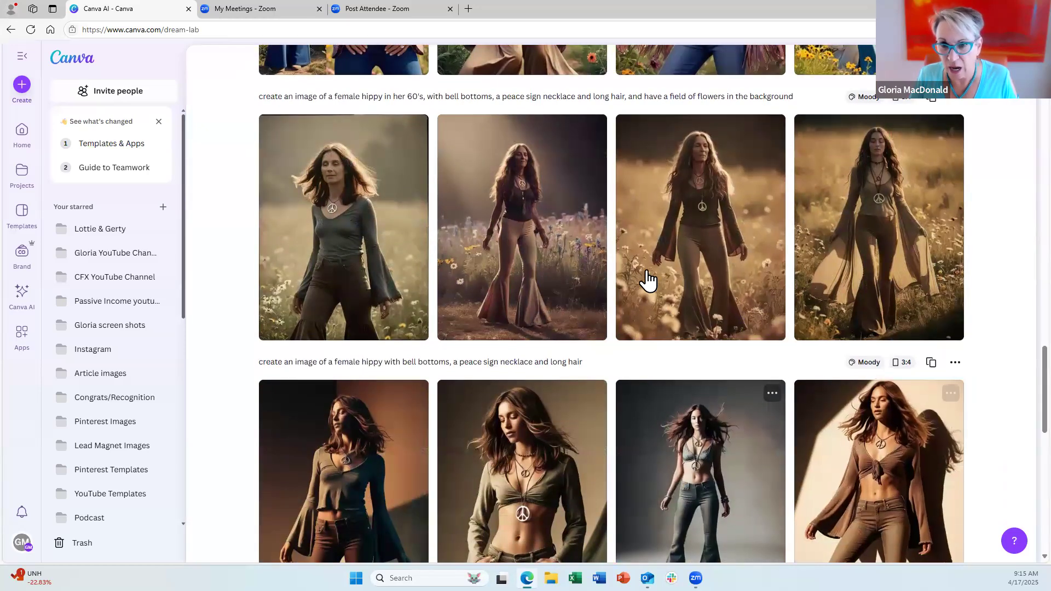
scroll(646, 279, up, 8)
scroll(647, 280, up, 4)
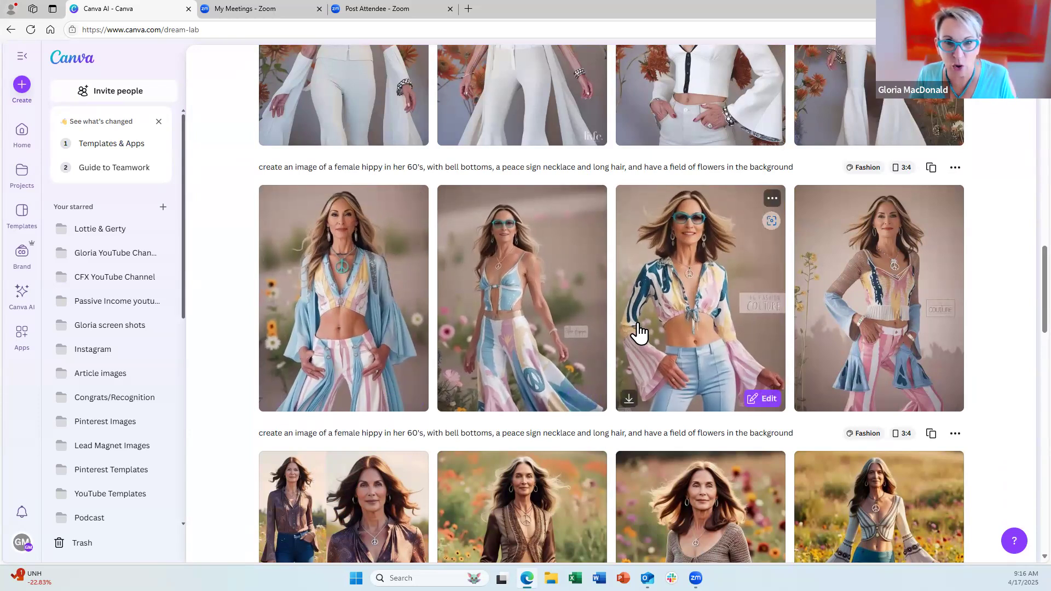
scroll(635, 334, up, 4)
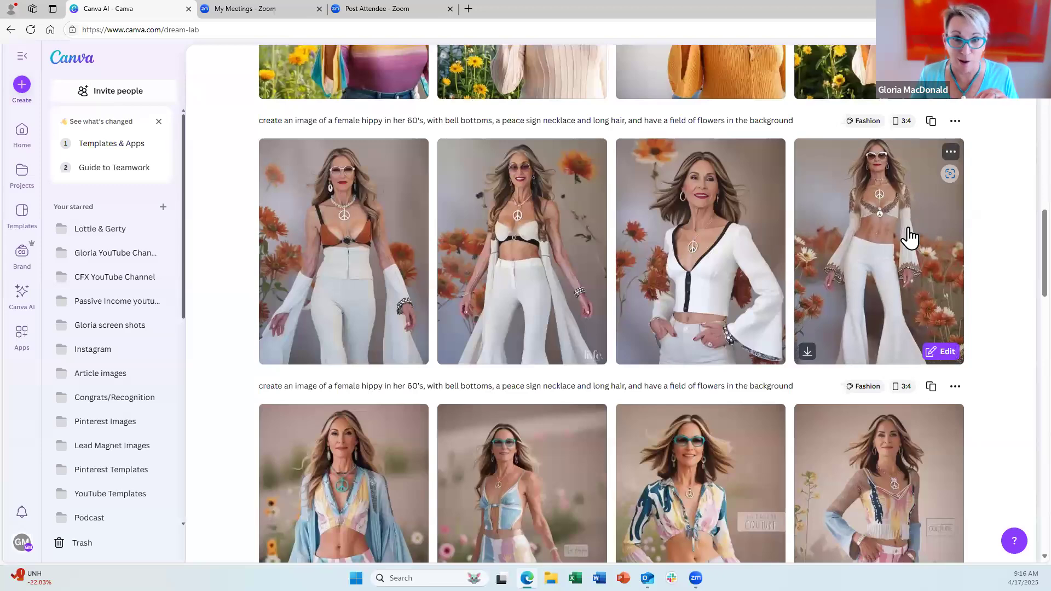
scroll(909, 236, up, 10)
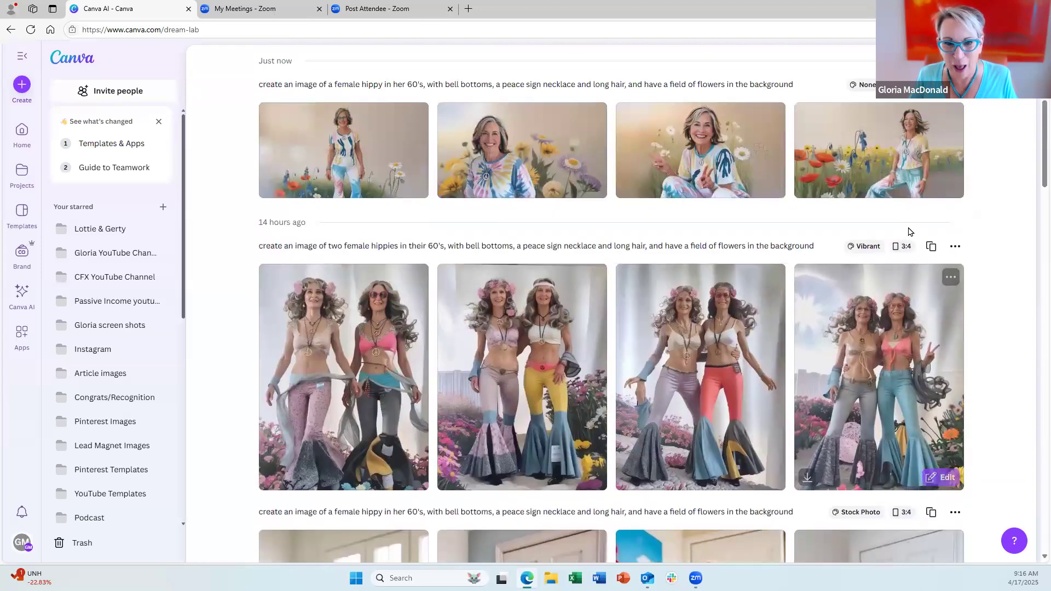
Step: Set the image style to Sketch - Black & White for the letter-writing prompt
scroll(908, 238, up, 2)
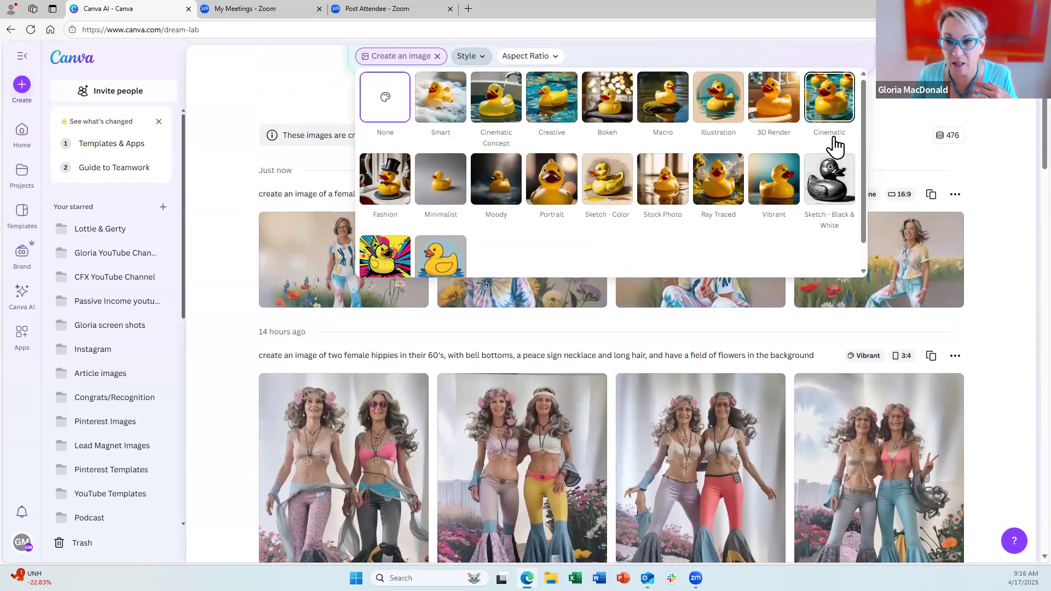
click(821, 186)
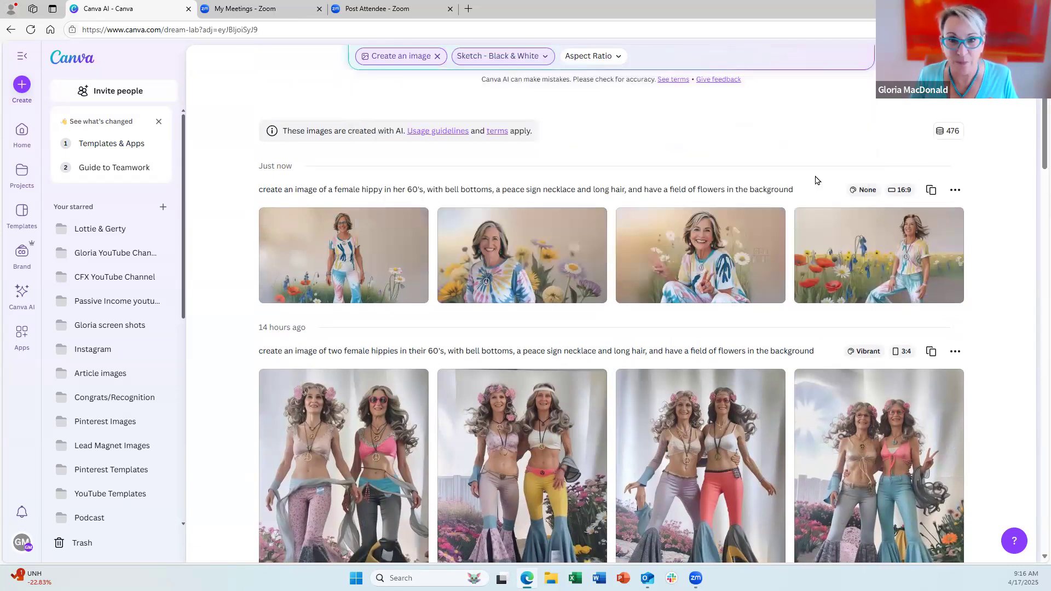
scroll(811, 175, up, 3)
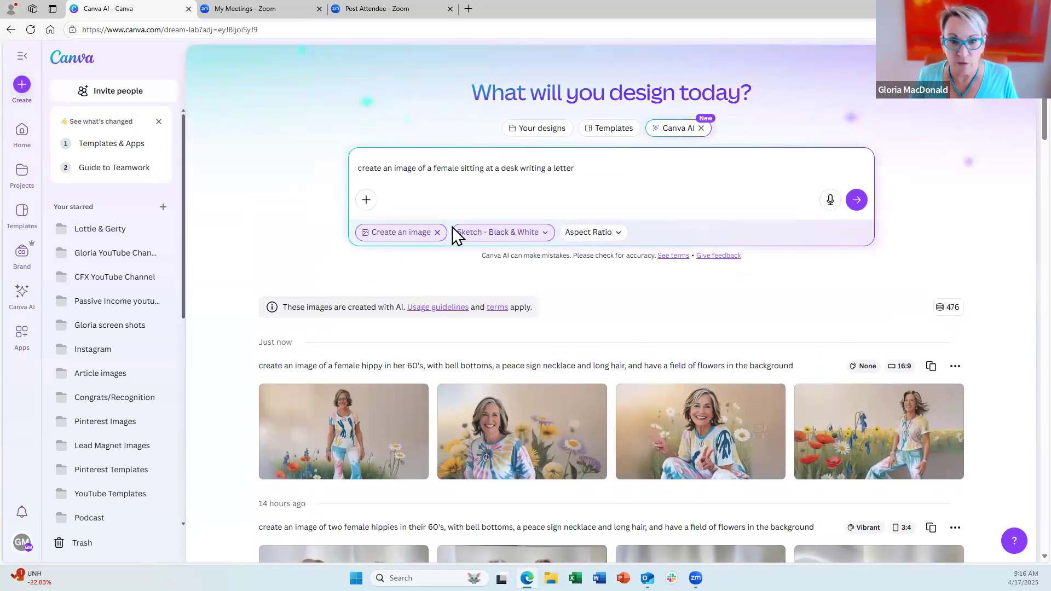
Step: Set the aspect ratio to 3:4 and generate the images of a female writing a letter at a desk
click(615, 236)
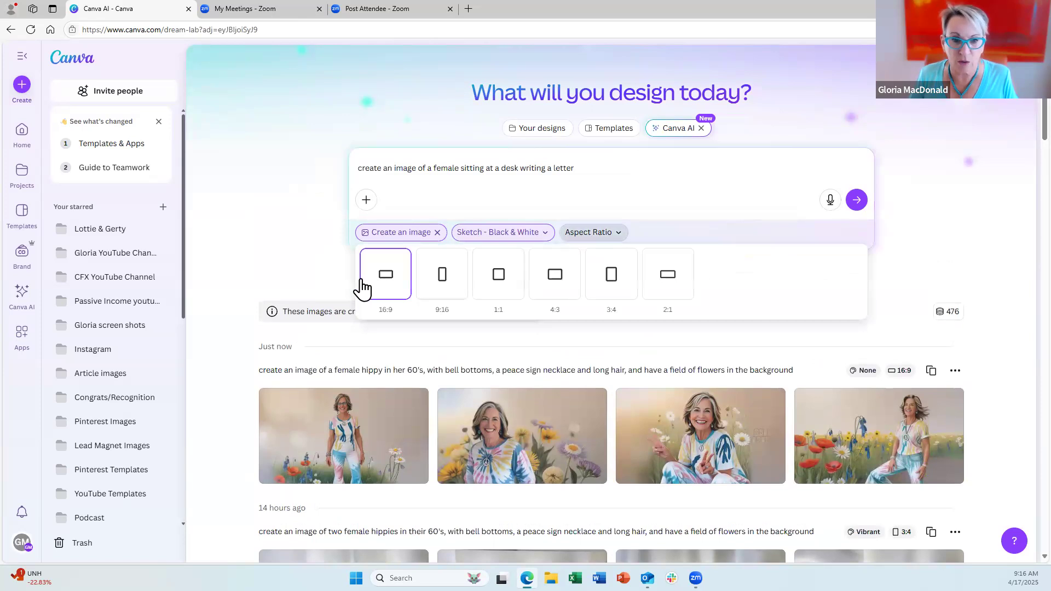
scroll(468, 342, down, 1)
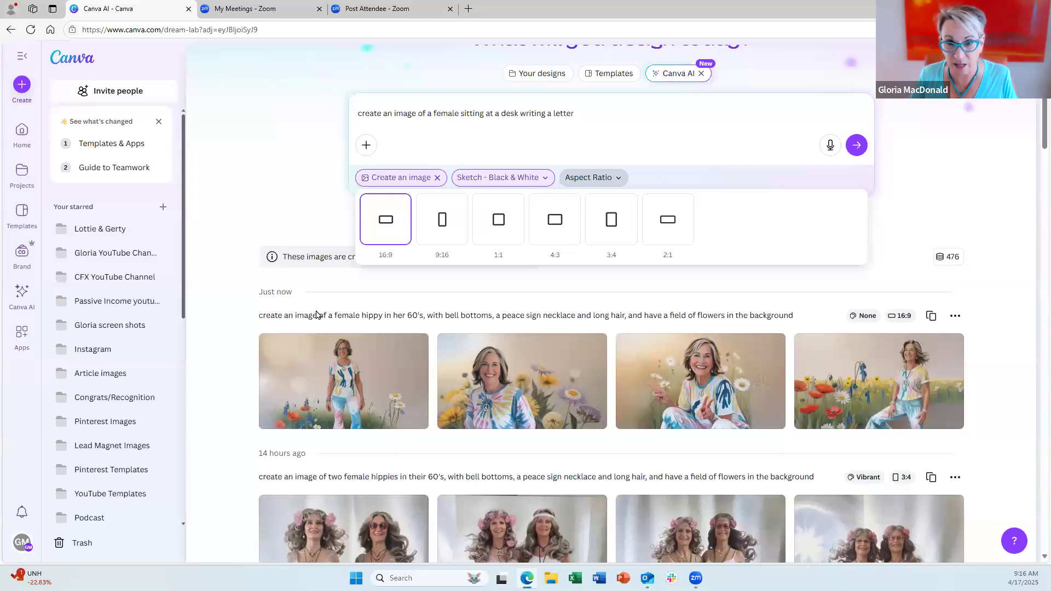
click(612, 221)
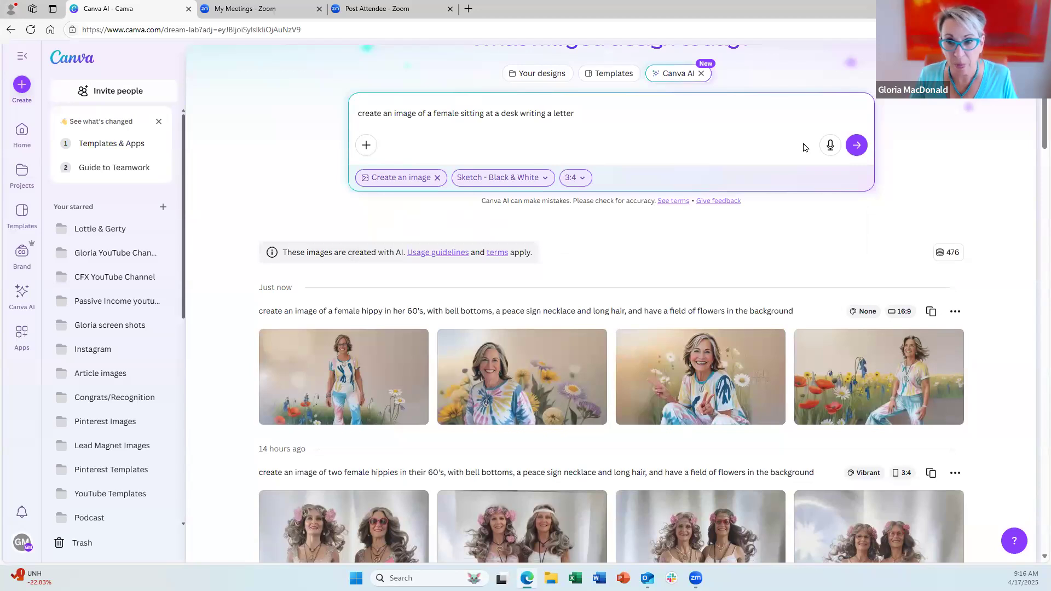
click(856, 146)
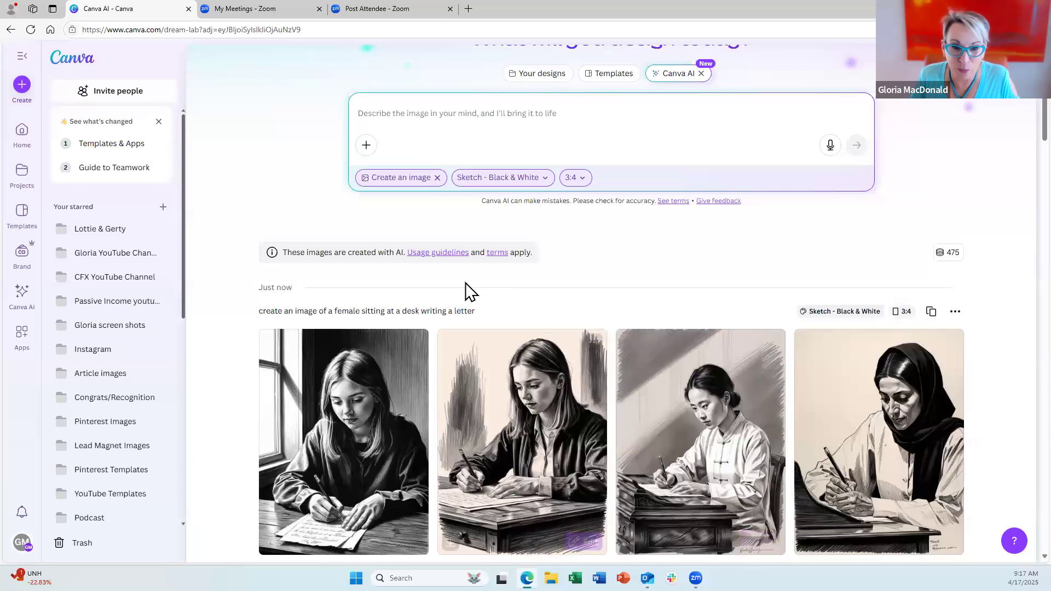
Step: Look through the media uploads for a reference image and select the photo of the two curly-haired women
scroll(467, 291, down, 5)
scroll(467, 291, down, 5)
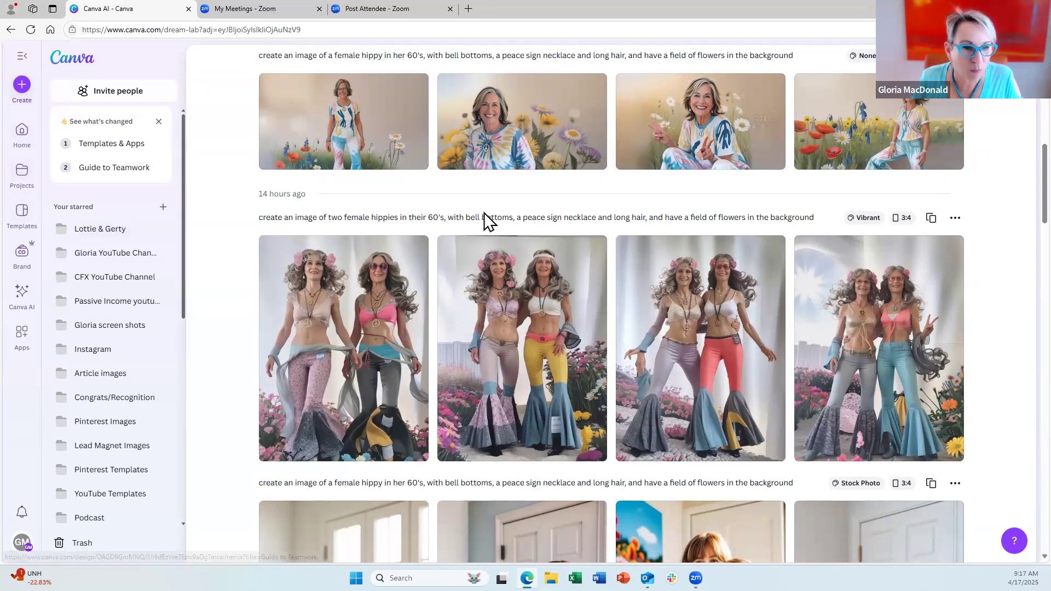
scroll(480, 218, up, 10)
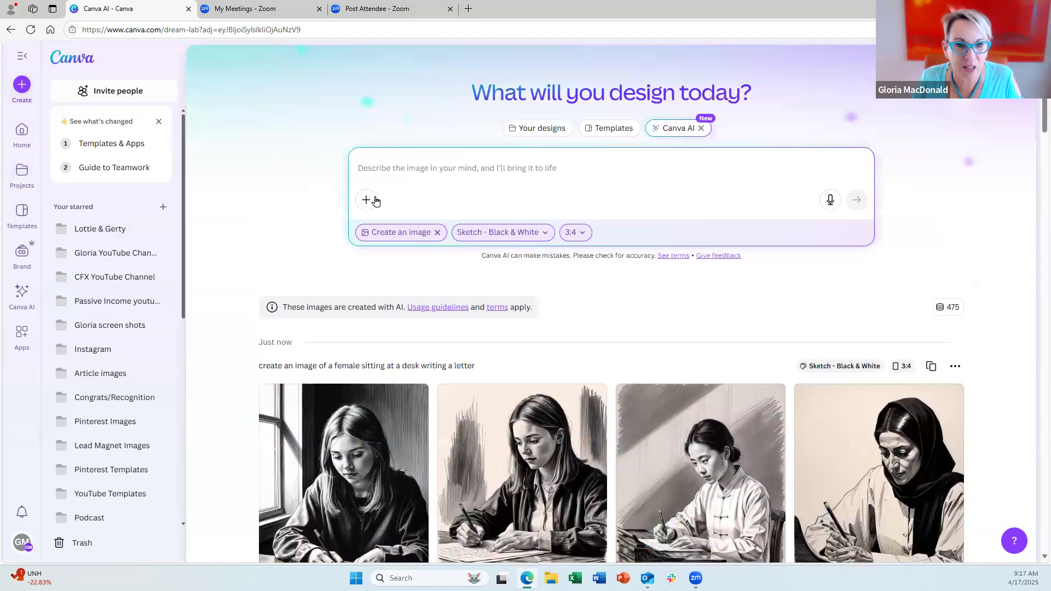
click(367, 199)
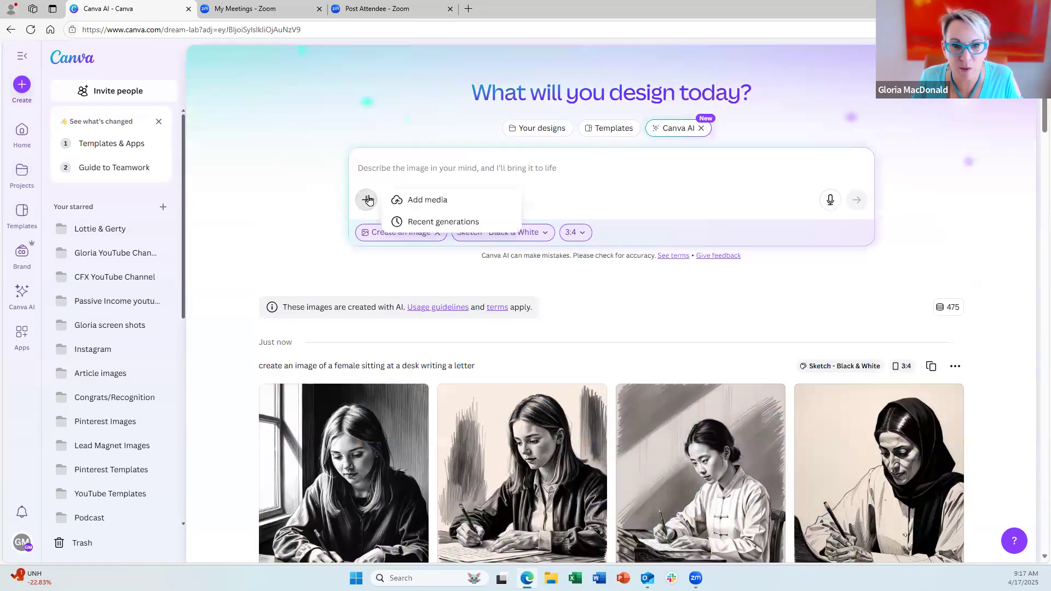
click(433, 207)
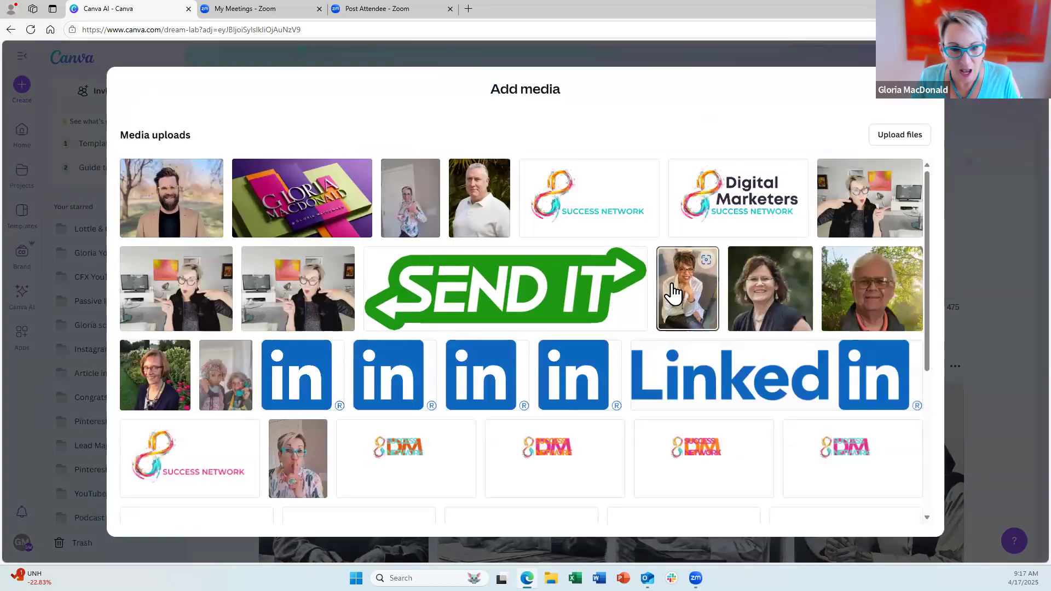
scroll(677, 293, down, 5)
scroll(660, 283, up, 4)
scroll(661, 284, up, 1)
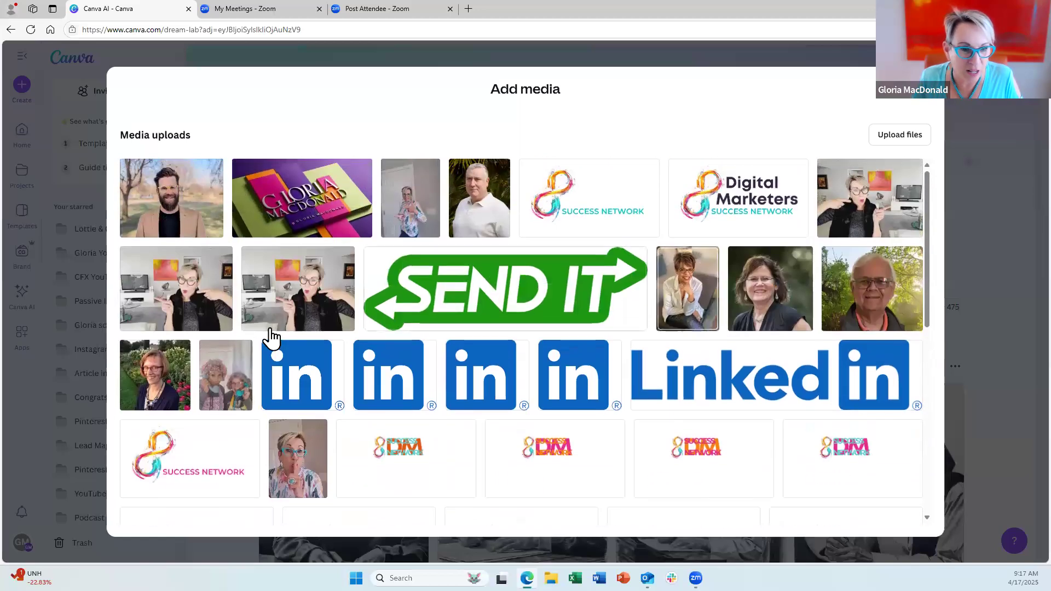
click(217, 385)
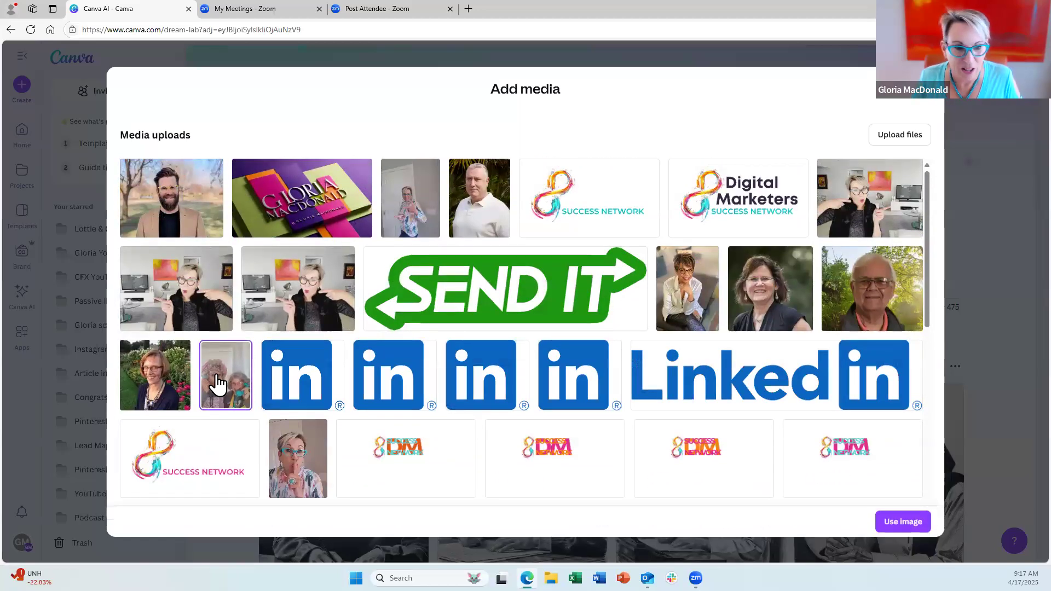
click(218, 386)
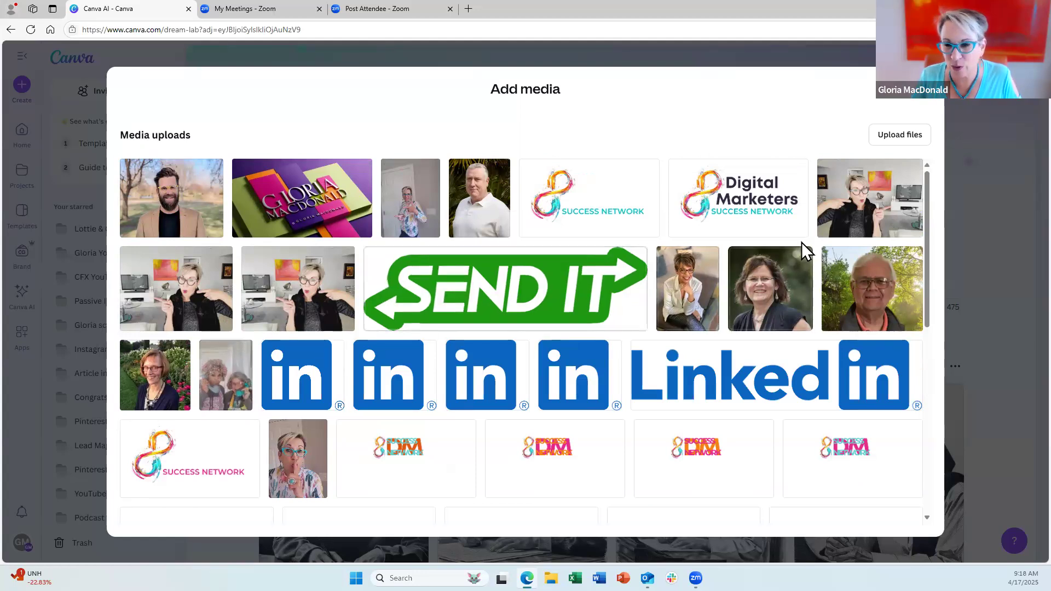
click(215, 371)
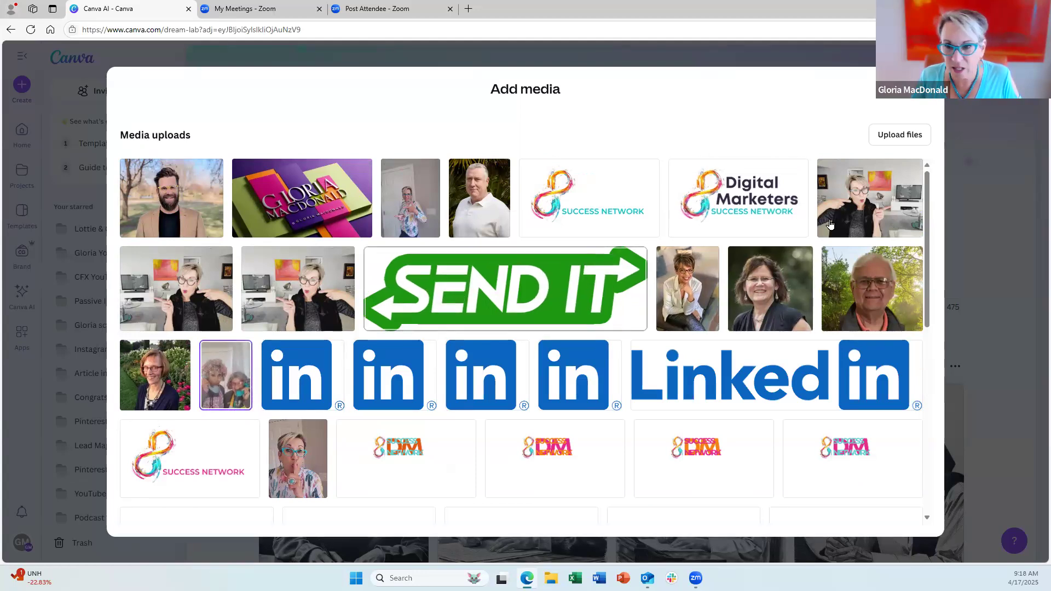
Step: Open the file chooser for uploading a new reference image and leave the media library without adding anything
click(896, 137)
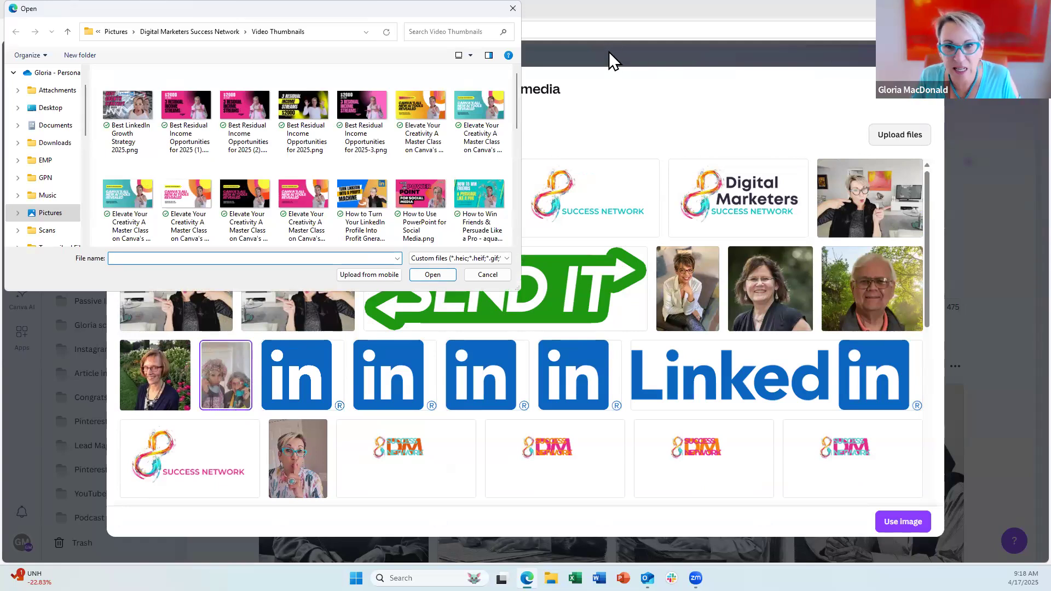
key(Escape)
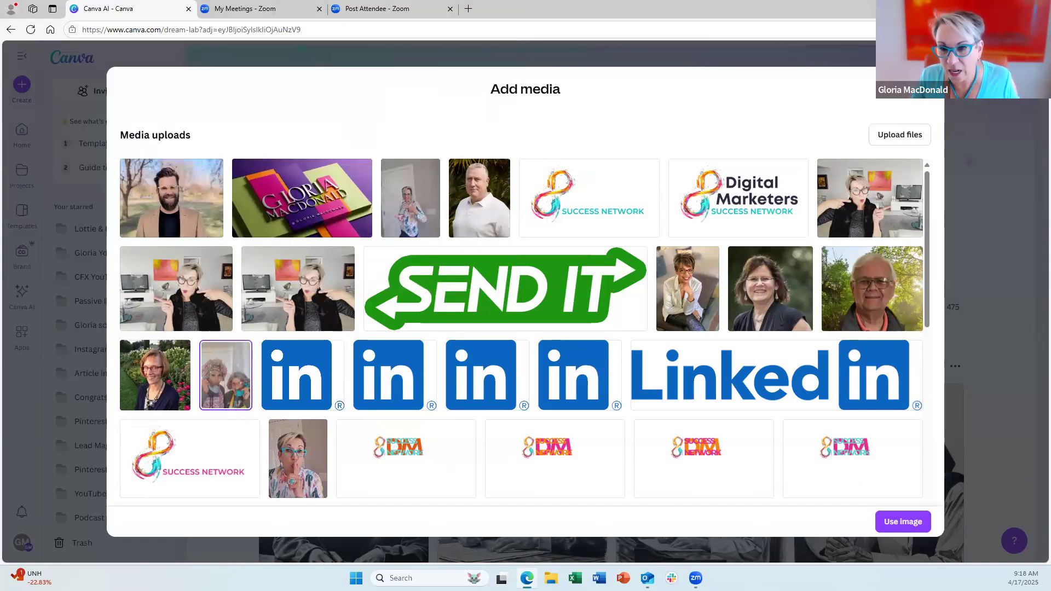
key(Escape)
Step: Review the earlier hippy images and compare the stylized infinity symbols in the 3D Render, Illustration, Macro and Bokeh styles
scroll(568, 370, down, 10)
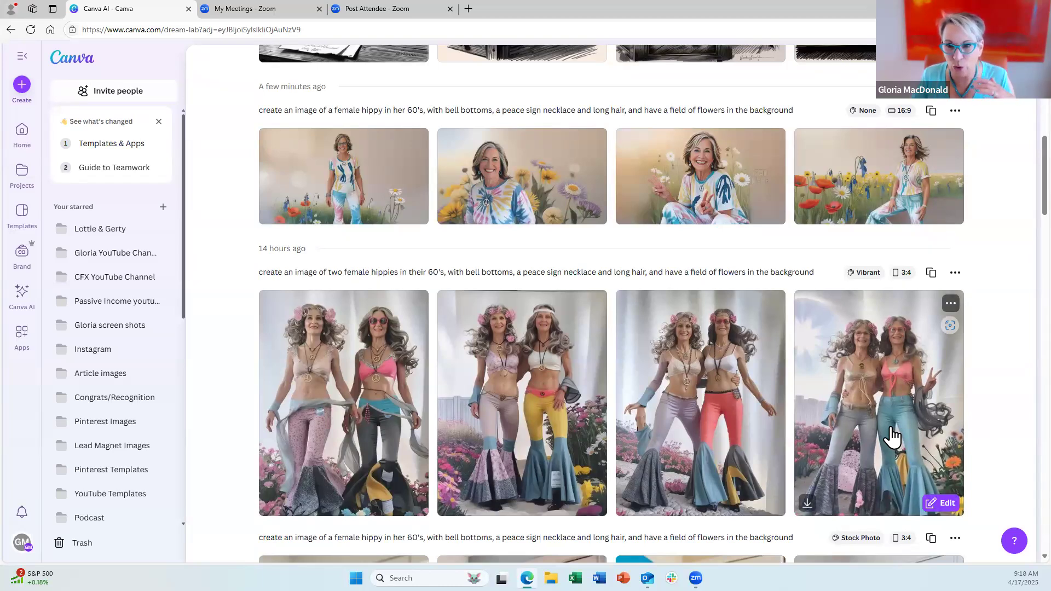
scroll(892, 436, up, 10)
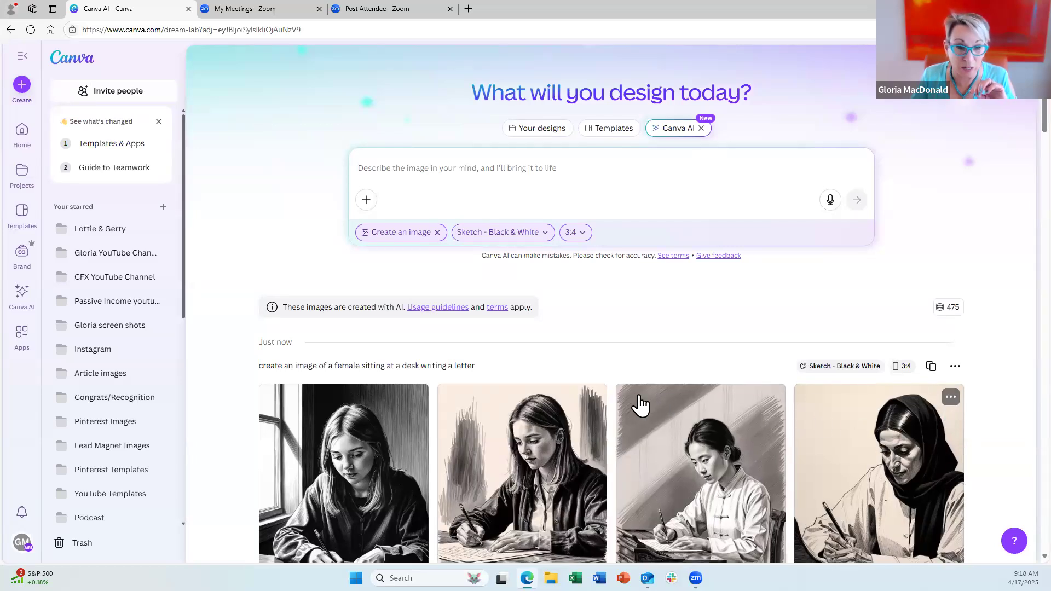
scroll(611, 409, down, 15)
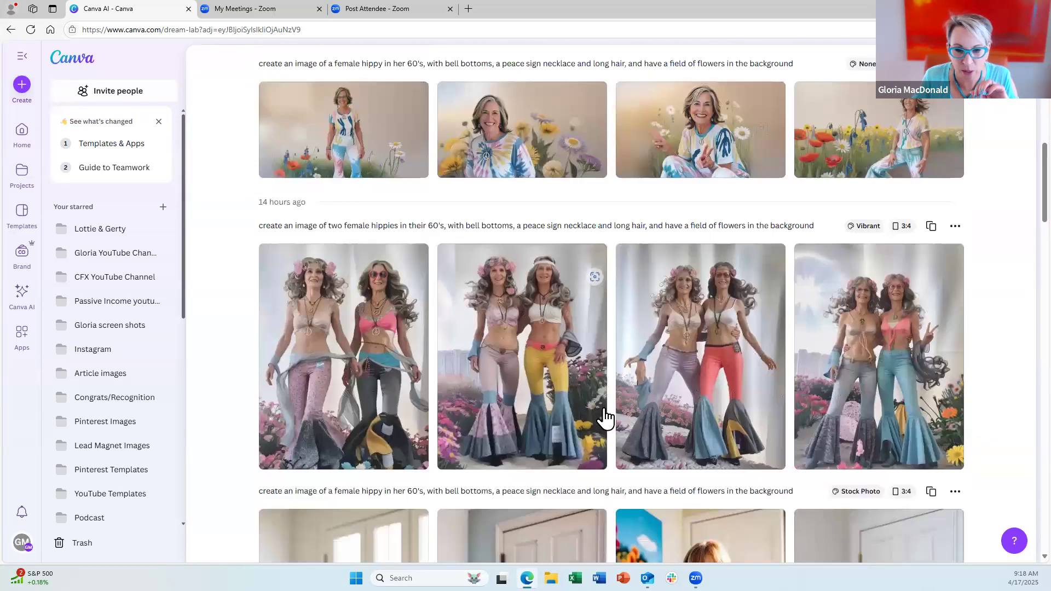
scroll(600, 421, down, 15)
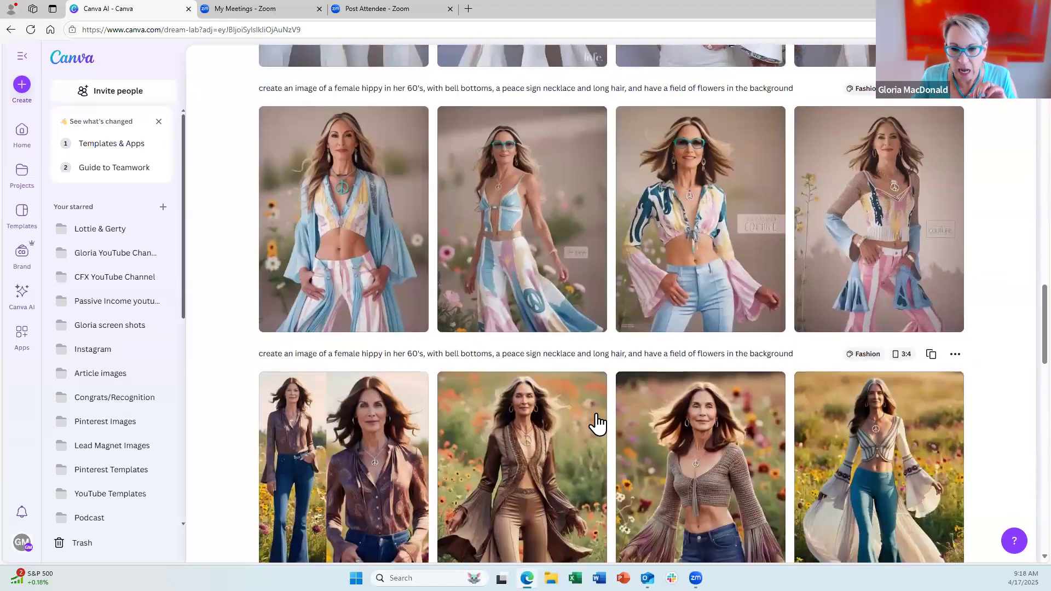
scroll(593, 425, down, 10)
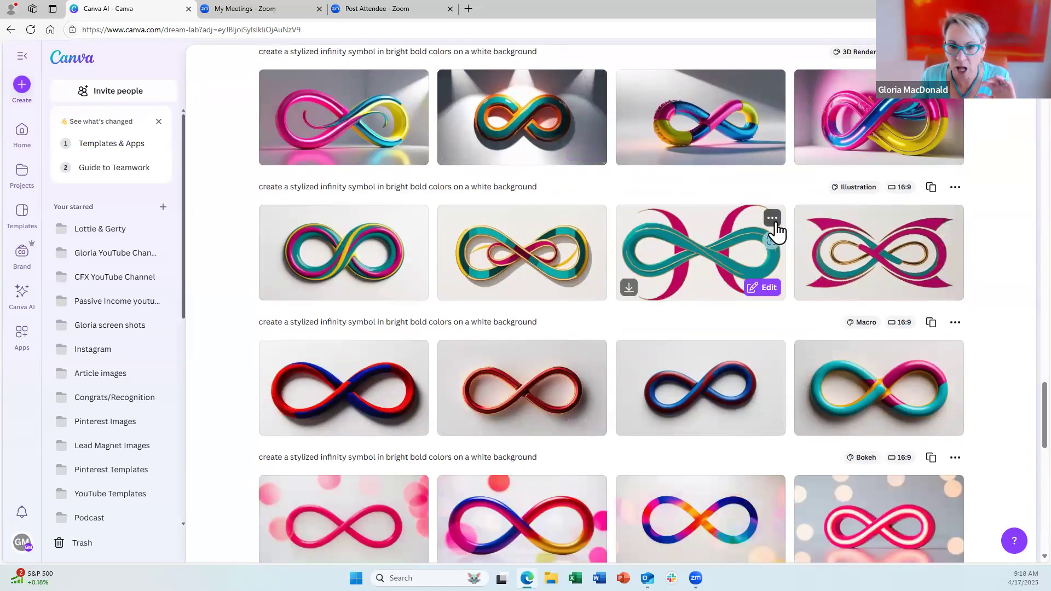
scroll(744, 334, down, 1)
scroll(746, 339, down, 6)
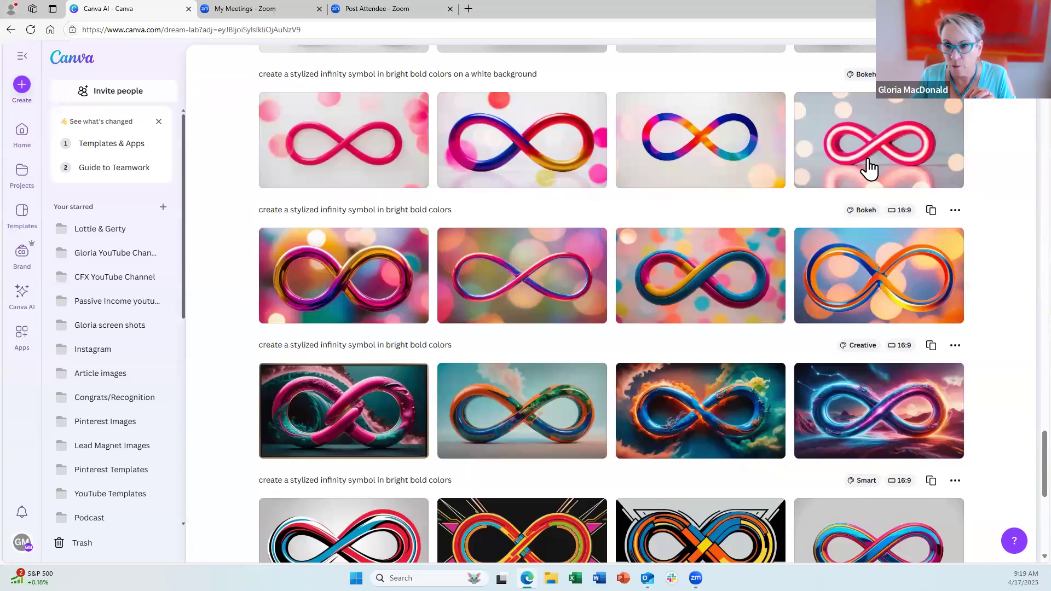
scroll(870, 167, up, 4)
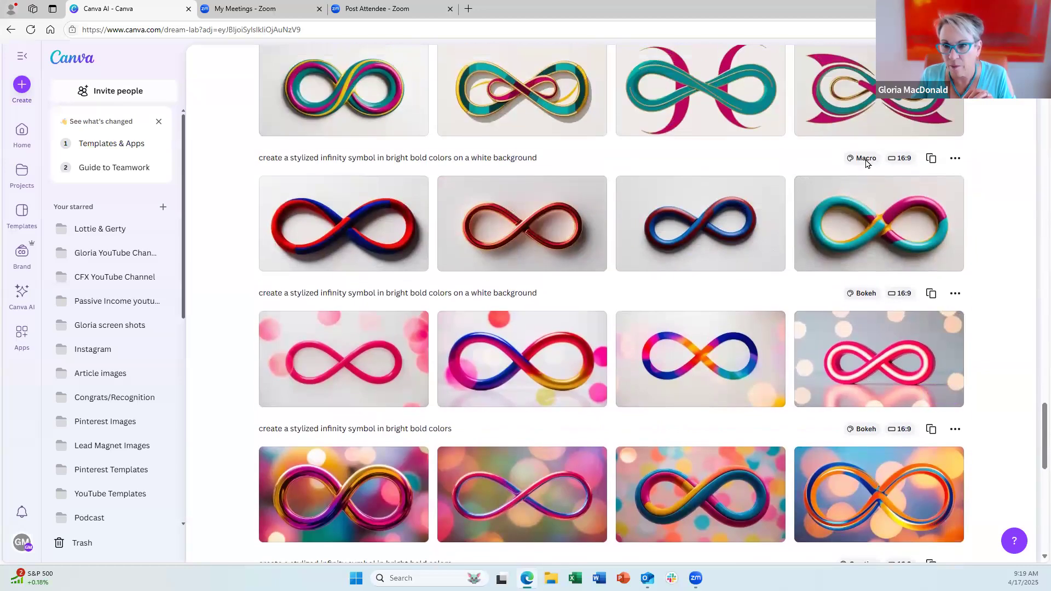
scroll(867, 162, up, 4)
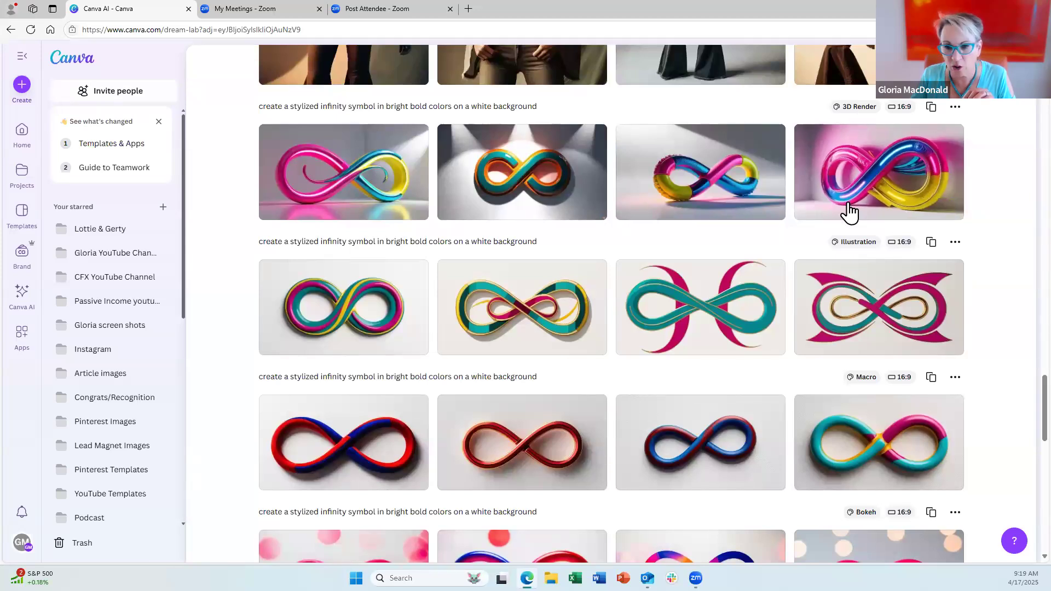
scroll(850, 212, down, 13)
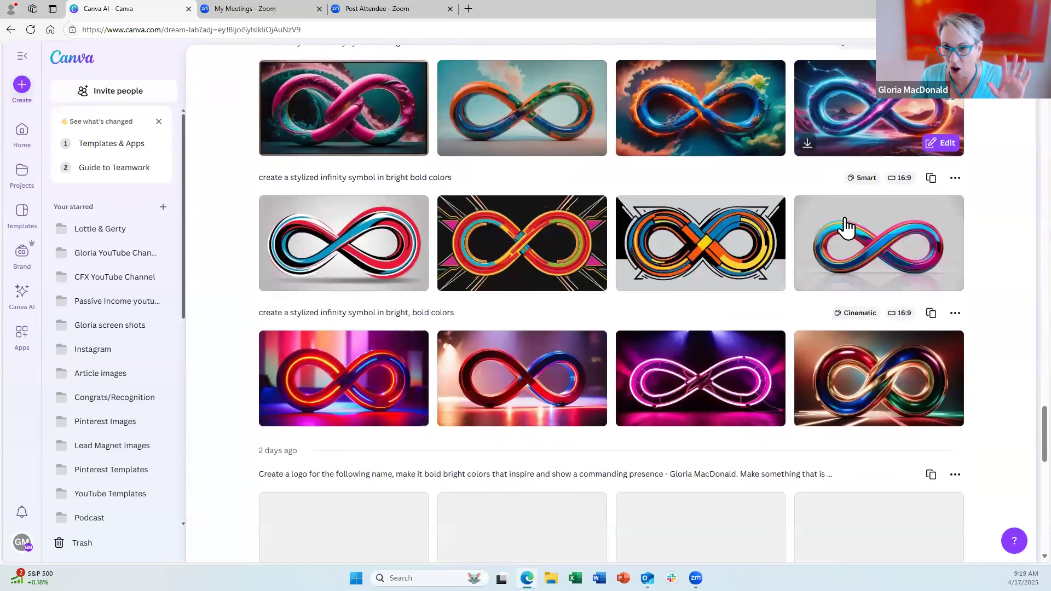
Step: Examine the earlier personal-name logos generated with bold bright colors
scroll(847, 226, down, 2)
scroll(847, 226, down, 3)
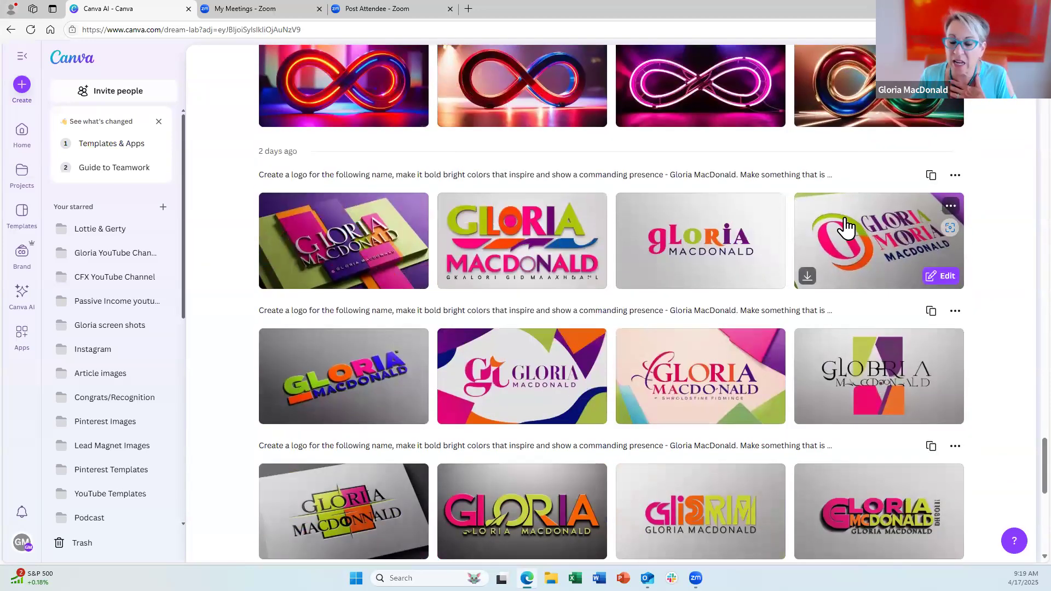
scroll(846, 224, down, 7)
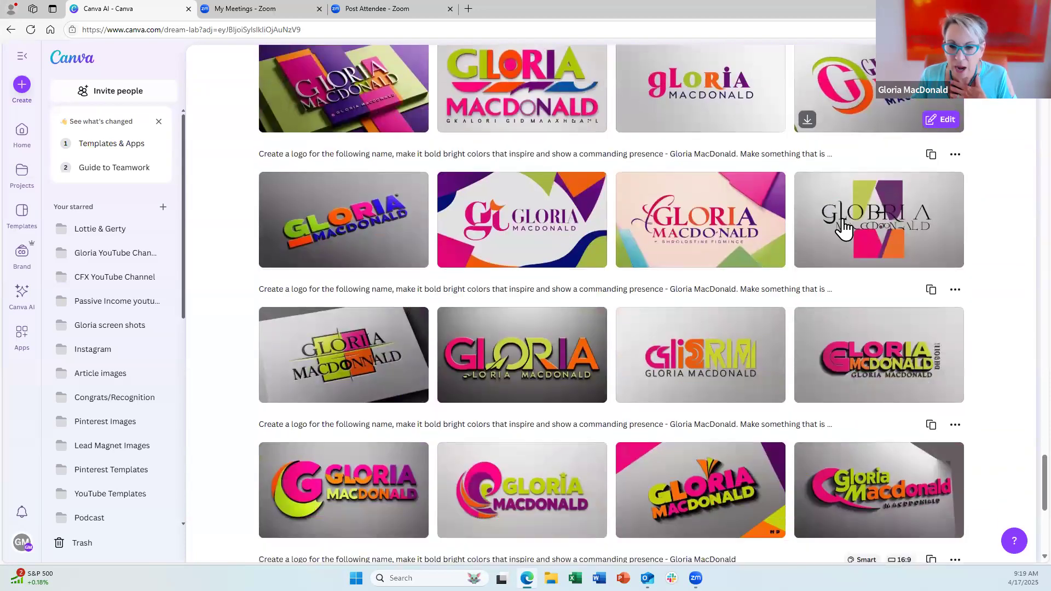
Step: Compare the remaining bold-color name logos with the Inner Alchemy Membership logos, and revisit the earlier infinity symbols and hippy images
scroll(843, 223, down, 2)
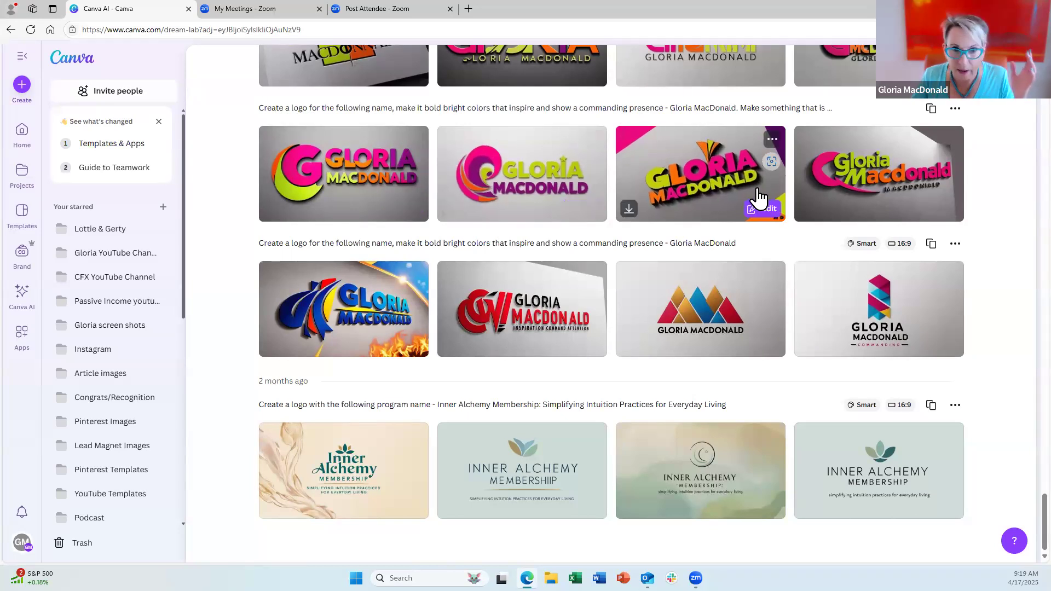
scroll(759, 199, up, 3)
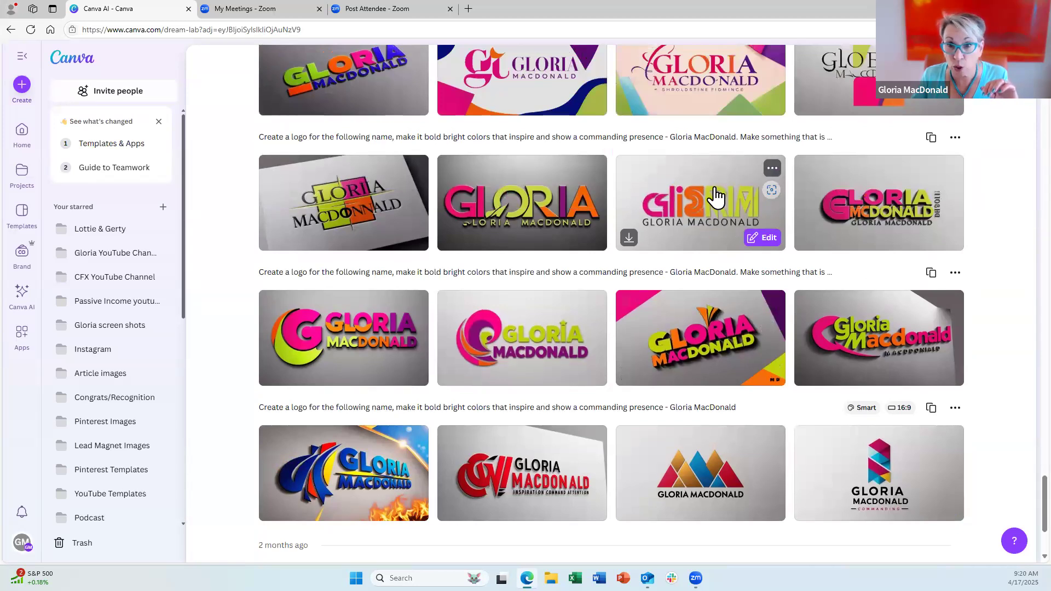
scroll(713, 194, up, 3)
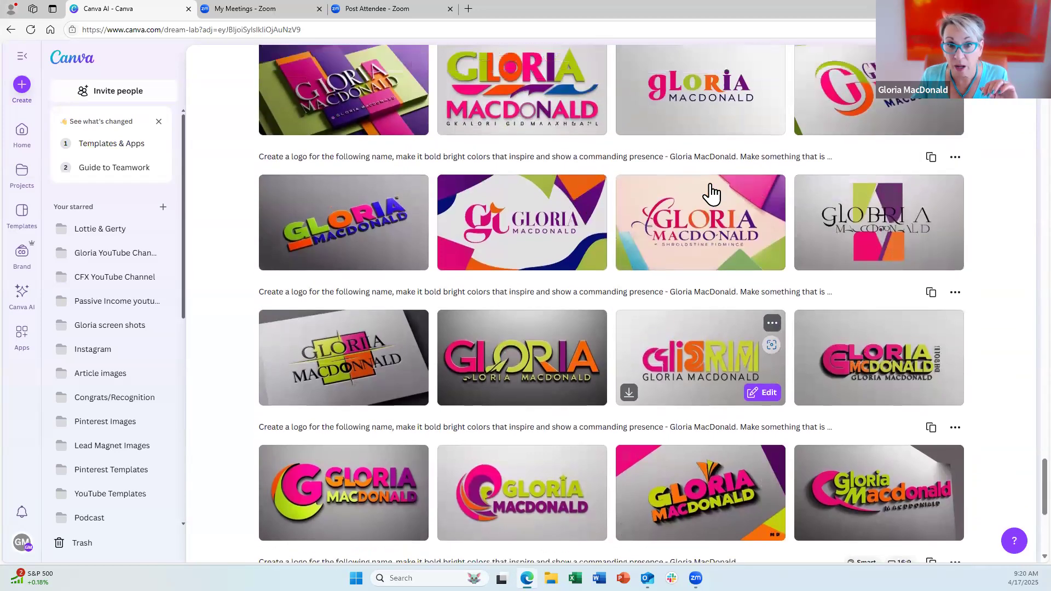
scroll(713, 194, up, 2)
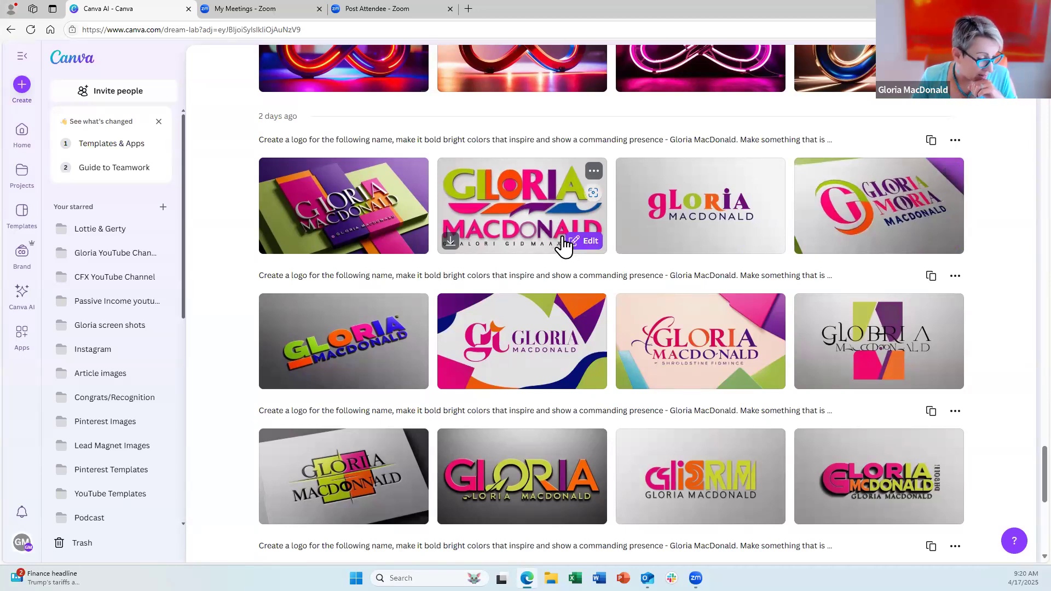
scroll(558, 267, up, 3)
scroll(557, 265, up, 7)
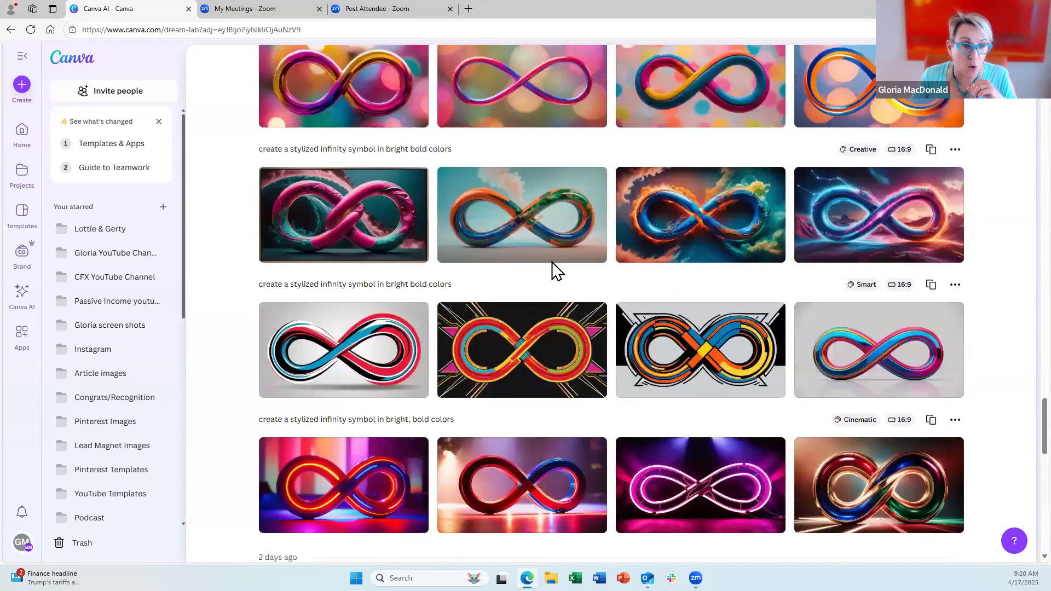
scroll(539, 252, up, 5)
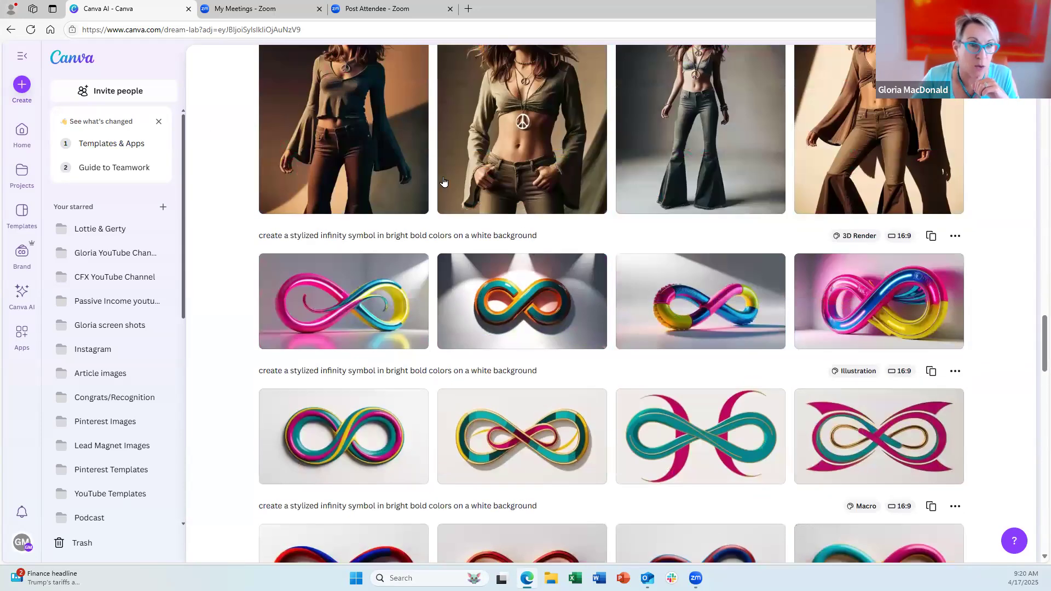
Step: Start a new Canva AI chat in Design for me mode with the Social Media category and the YouTube Thumbnail format
click(23, 133)
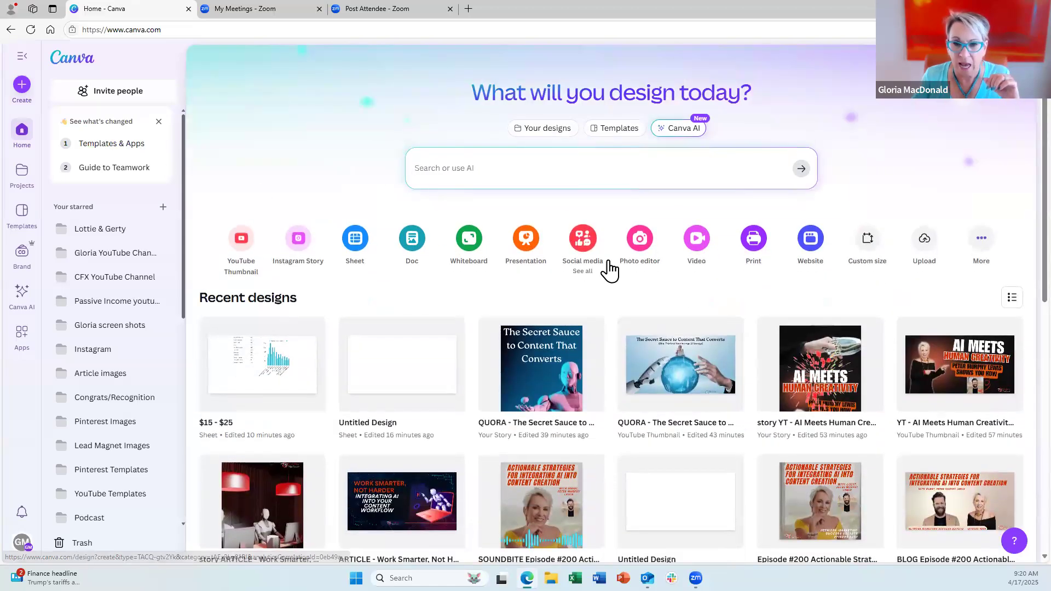
click(683, 130)
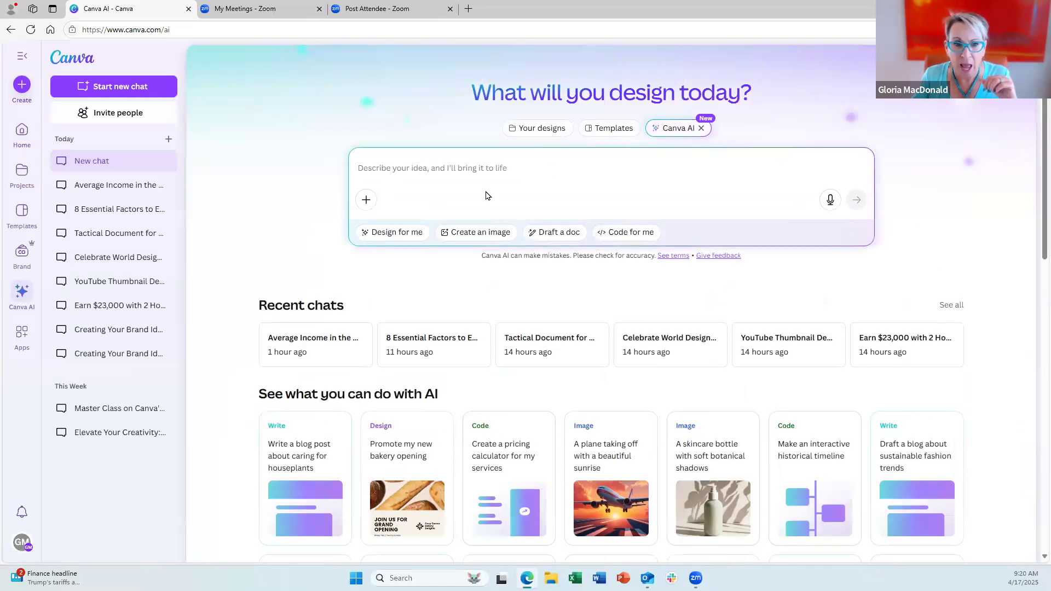
click(386, 233)
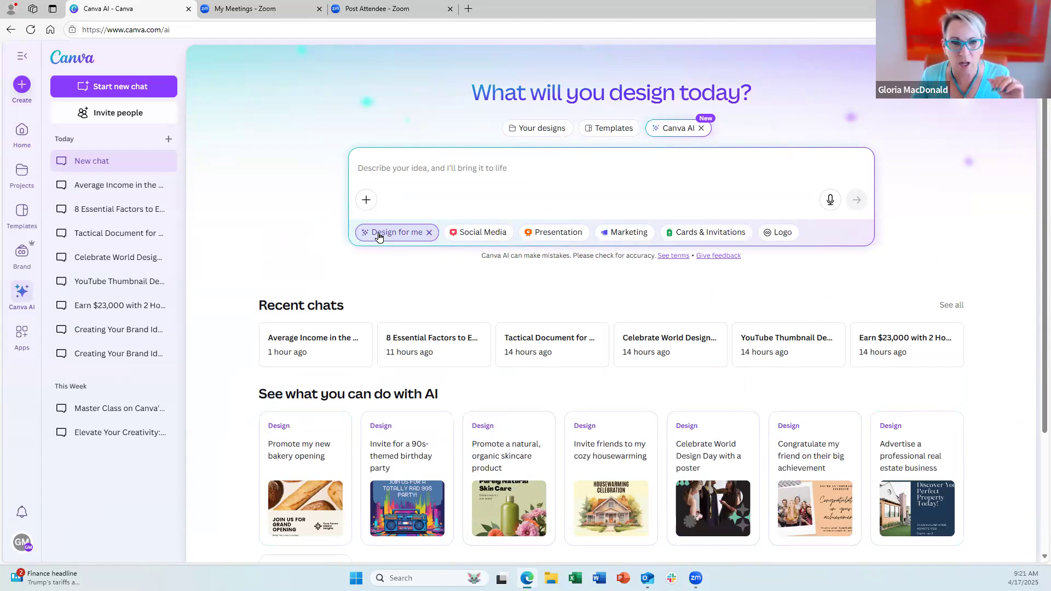
click(477, 241)
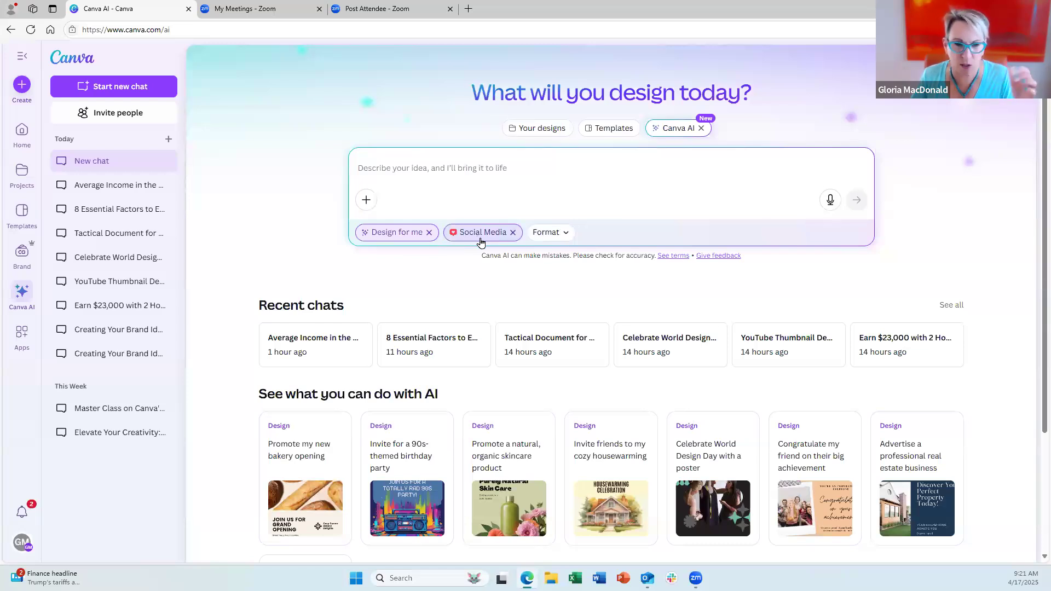
click(562, 236)
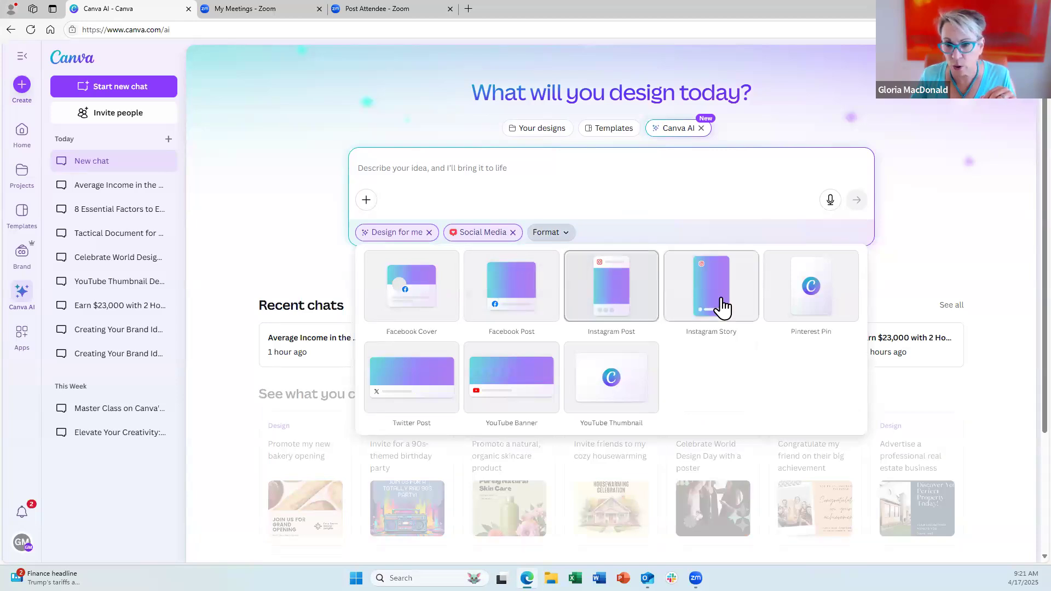
click(609, 389)
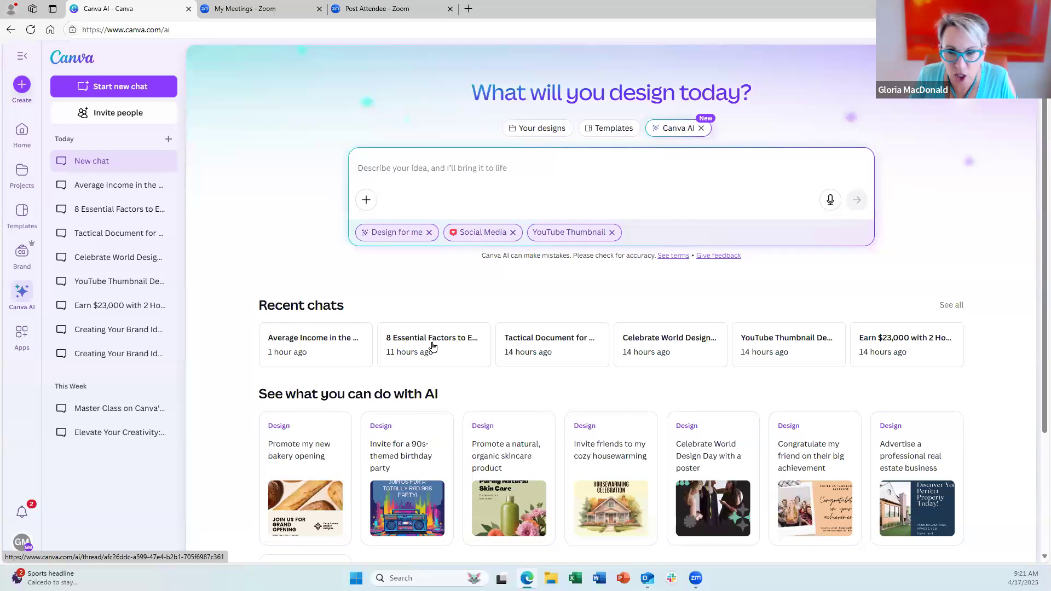
Step: Open the earlier YouTube thumbnail chat about making $23,000 writing letters and review its first prompt and generated designs
click(782, 344)
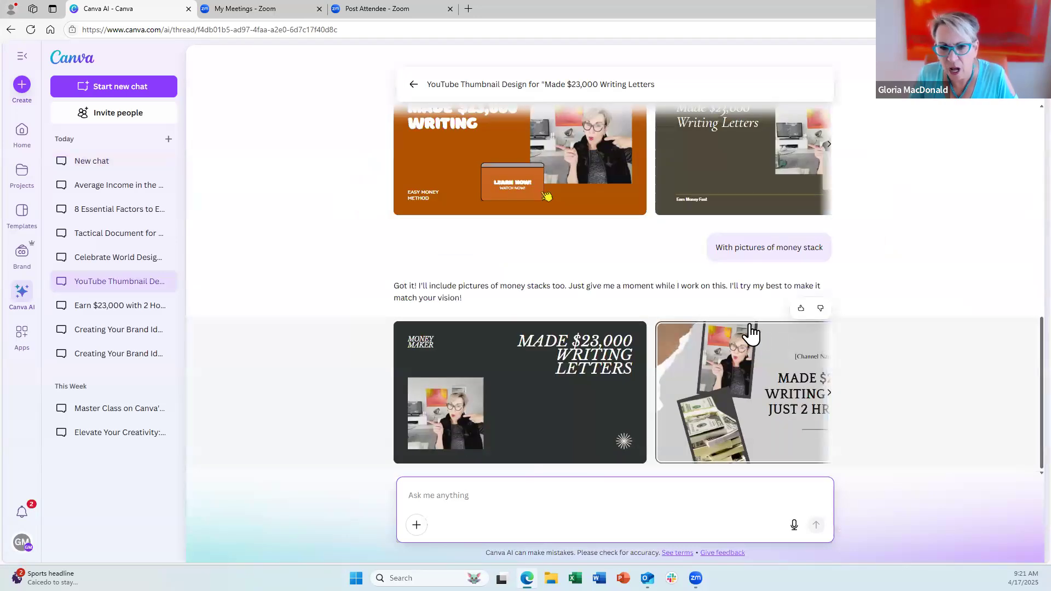
scroll(753, 335, up, 4)
scroll(750, 332, up, 5)
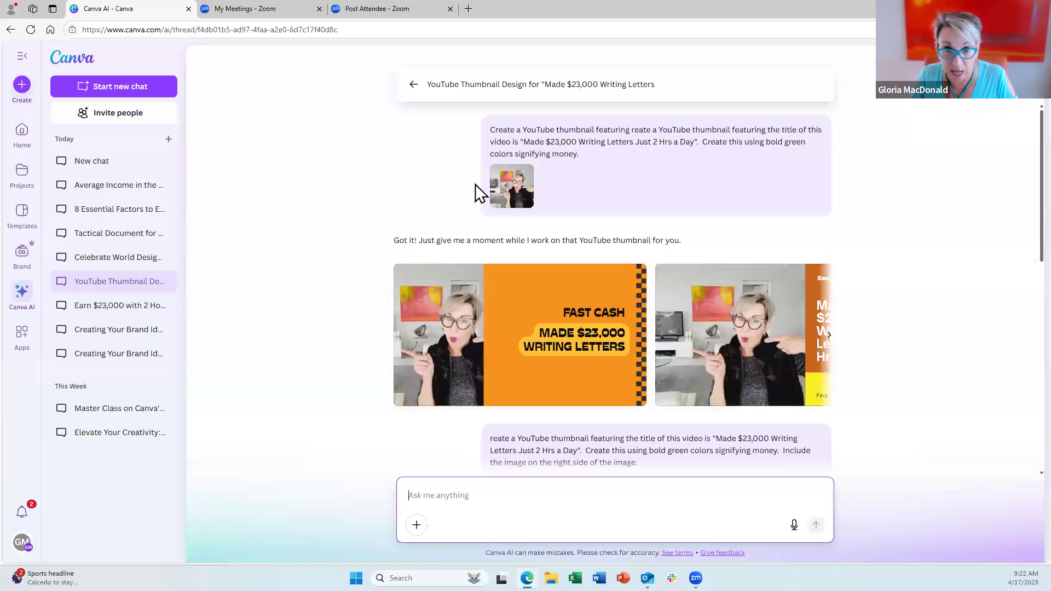
click(828, 338)
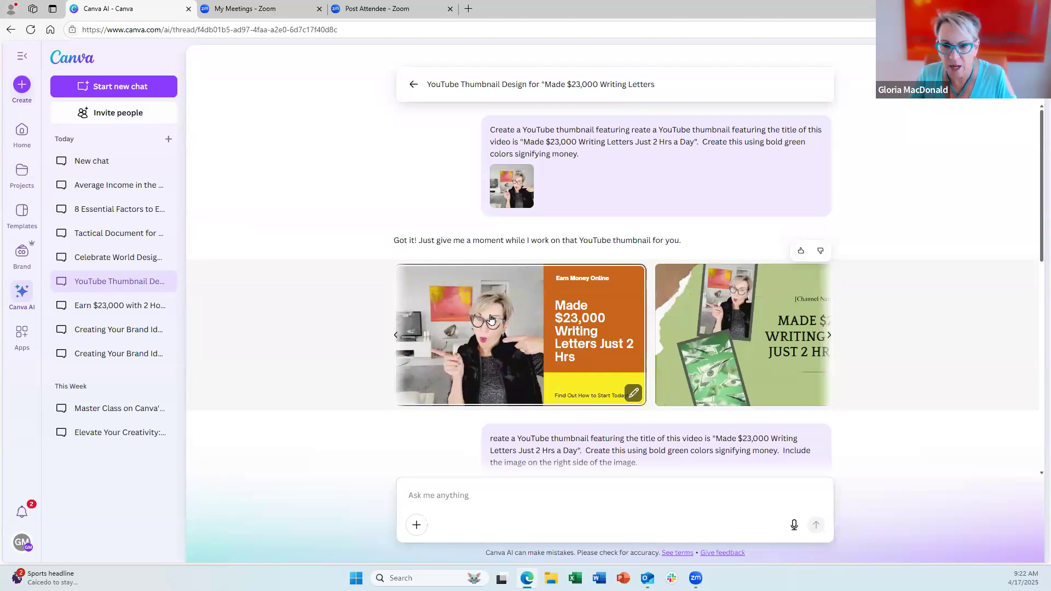
Step: Open the orange and yellow Earn Money Online thumbnail, try several suggested color palettes, and apply the dark green and white scheme
click(559, 330)
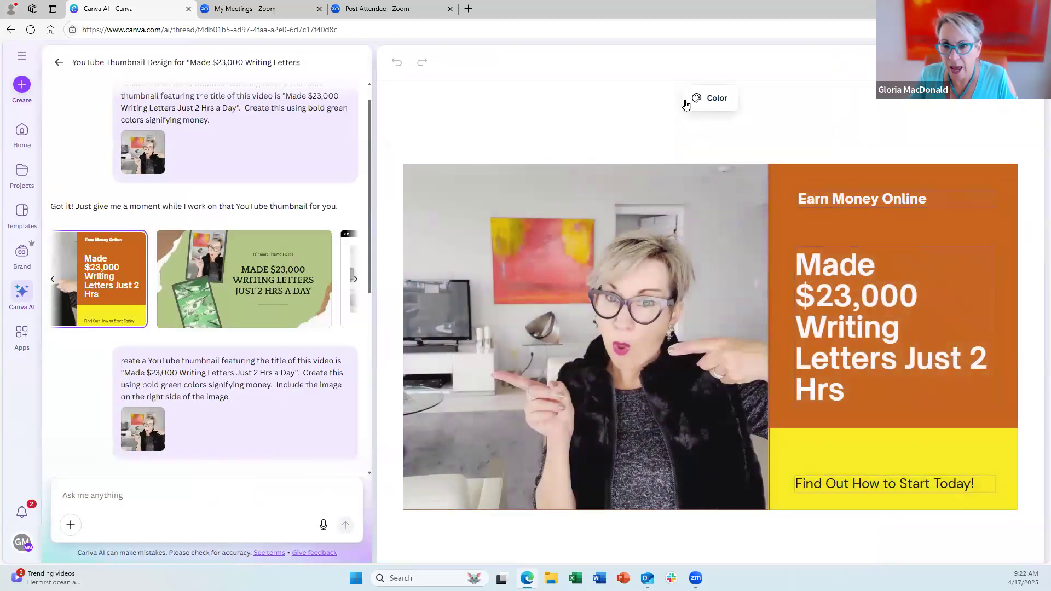
click(703, 104)
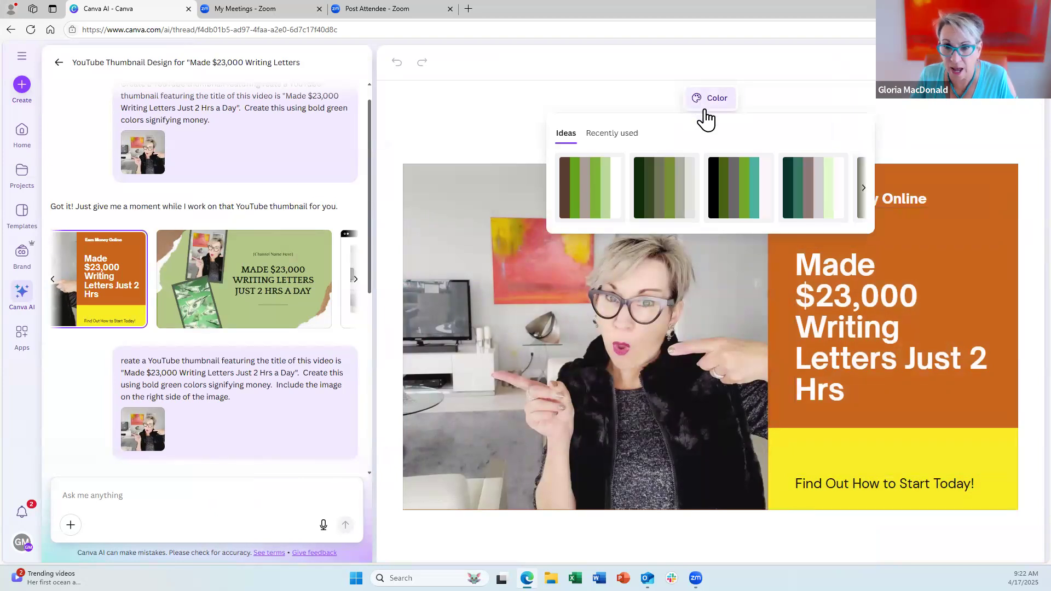
click(589, 195)
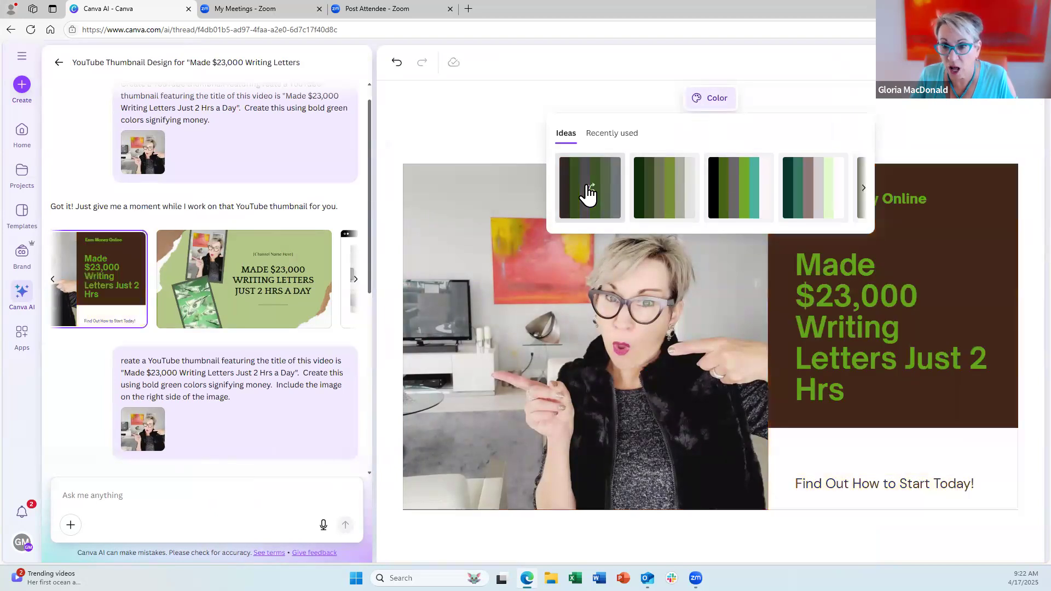
click(651, 193)
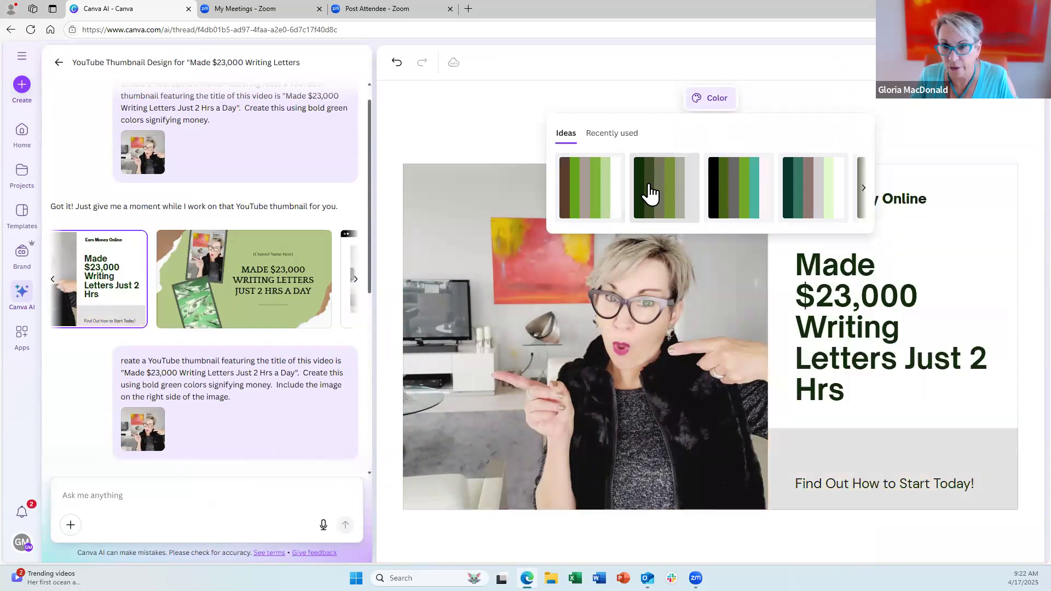
click(730, 189)
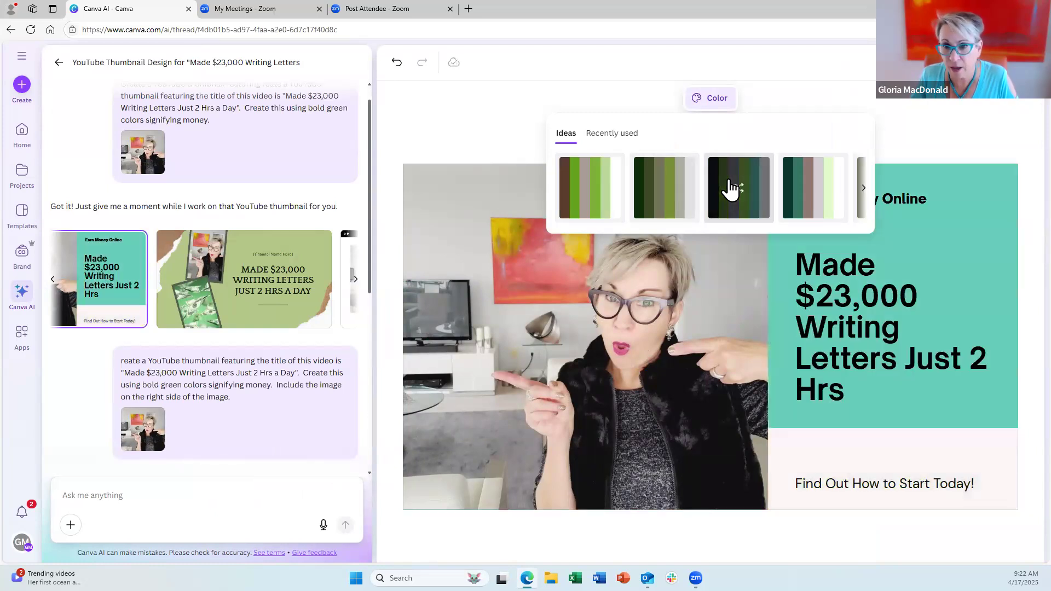
click(805, 189)
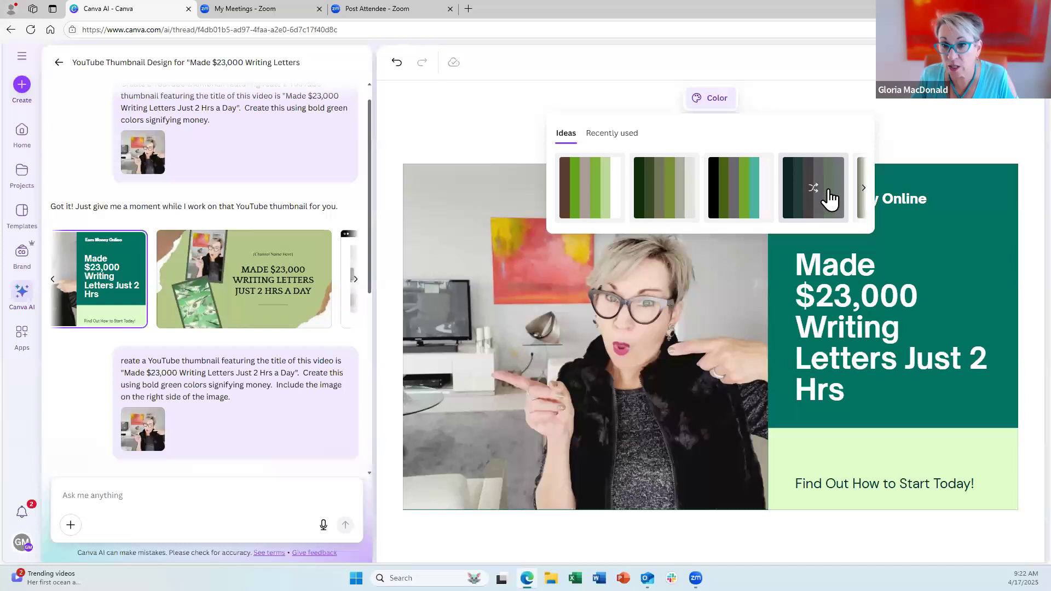
click(864, 193)
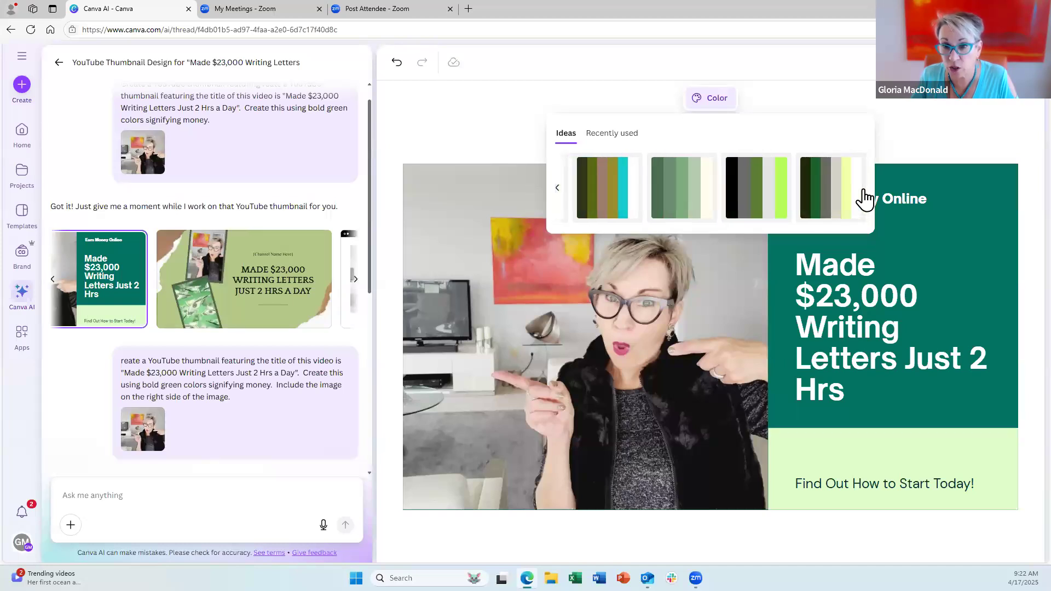
click(682, 189)
click(763, 198)
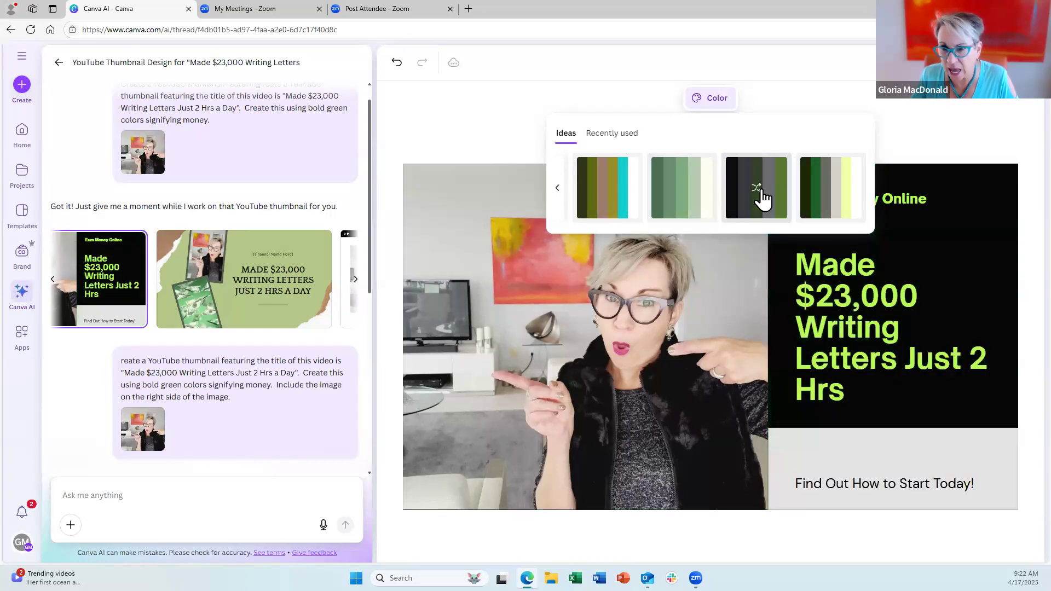
click(845, 205)
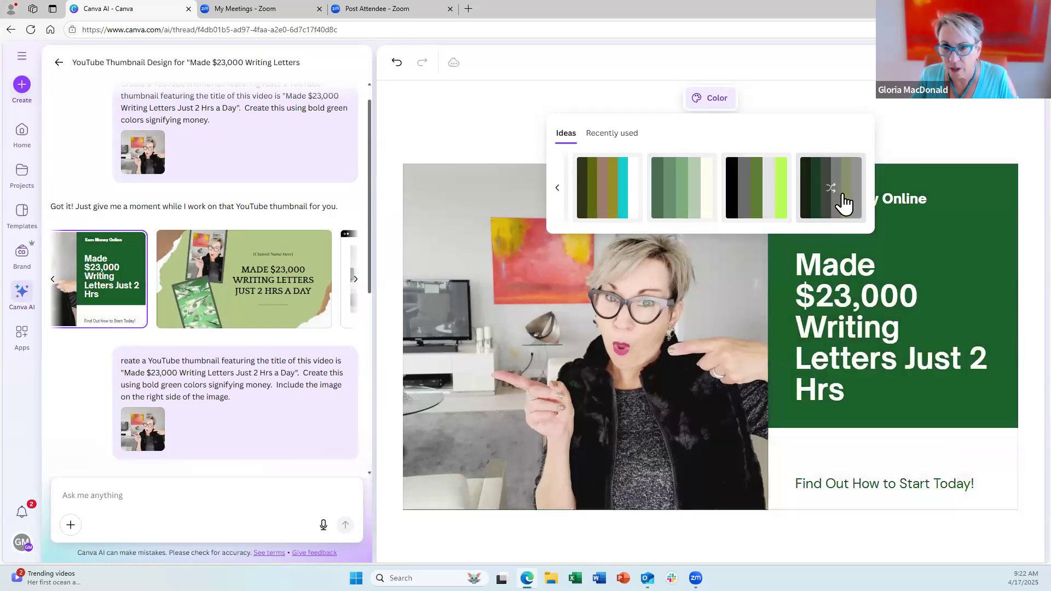
Step: Check the image replacement options for the thumbnail's photo without changing it, and close the design to return to the full chat
click(482, 290)
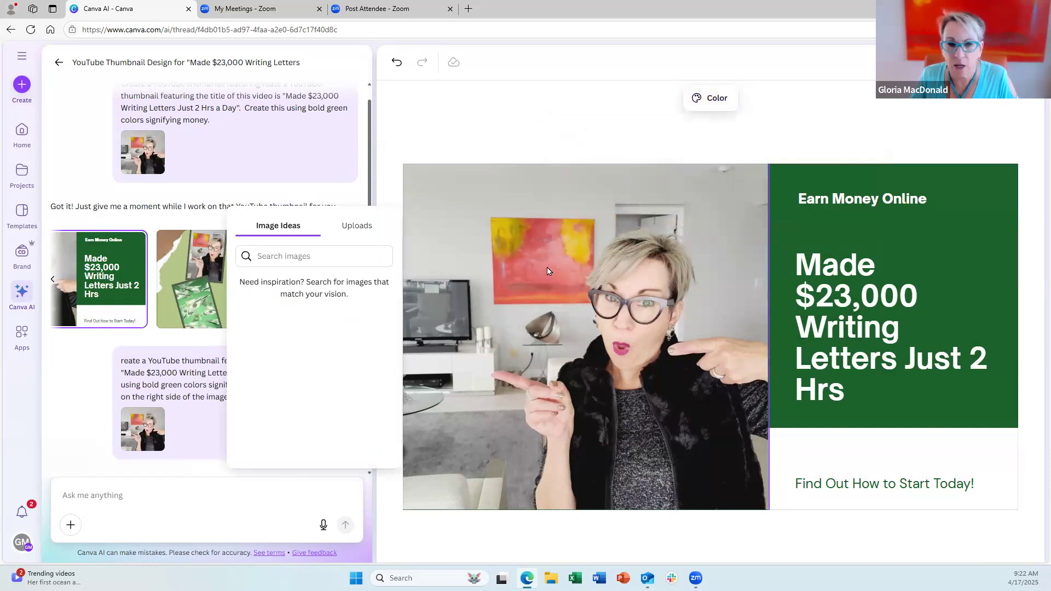
click(406, 92)
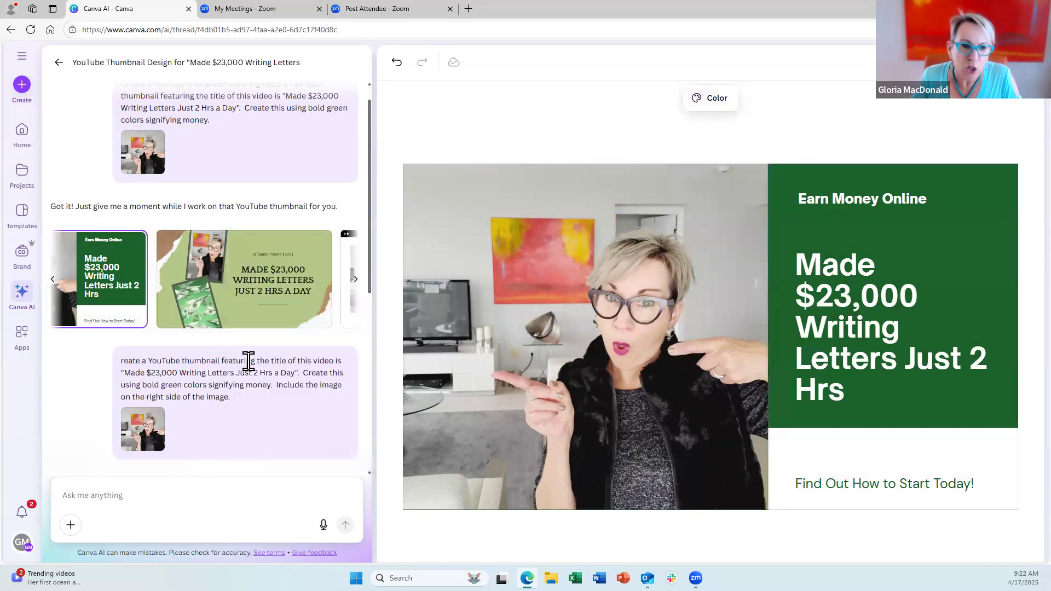
scroll(249, 361, down, 2)
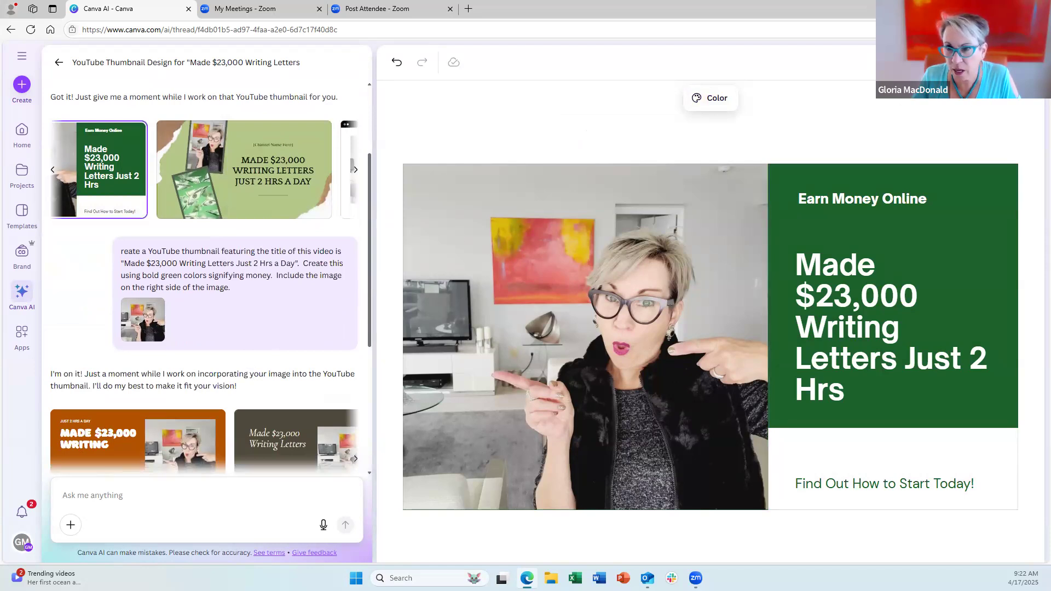
click(1023, 62)
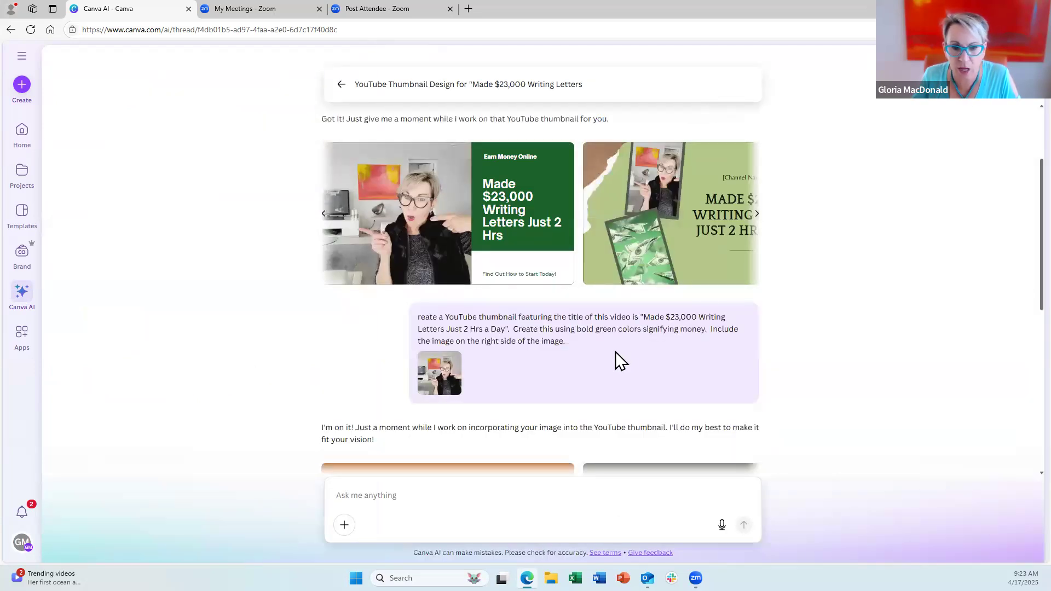
Step: Review the designs from the follow-up prompts, comparing the right-side photo versions with the ones that include money stacks
scroll(615, 356, down, 6)
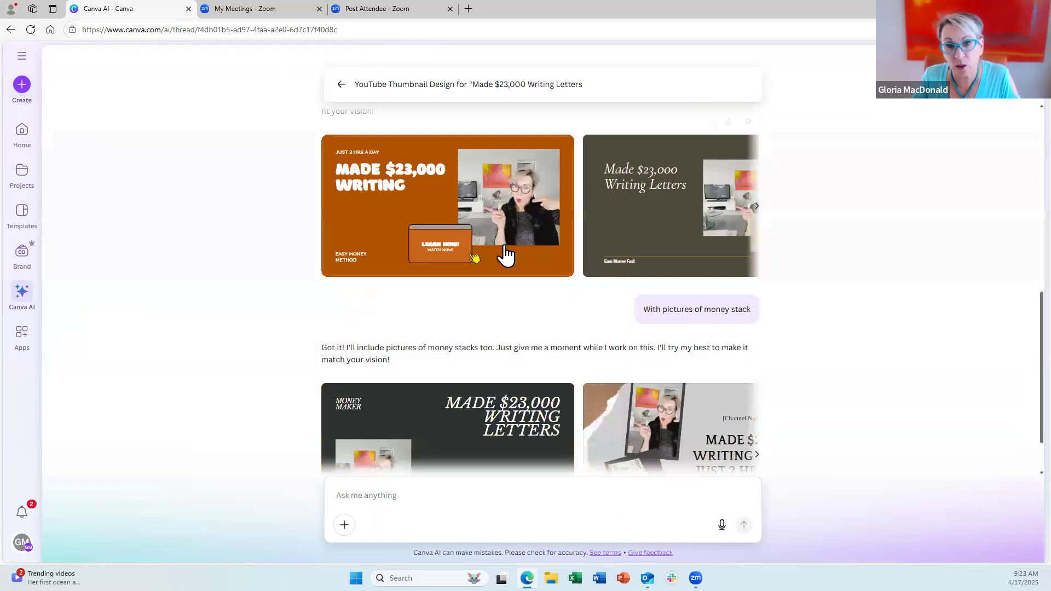
scroll(478, 236, down, 1)
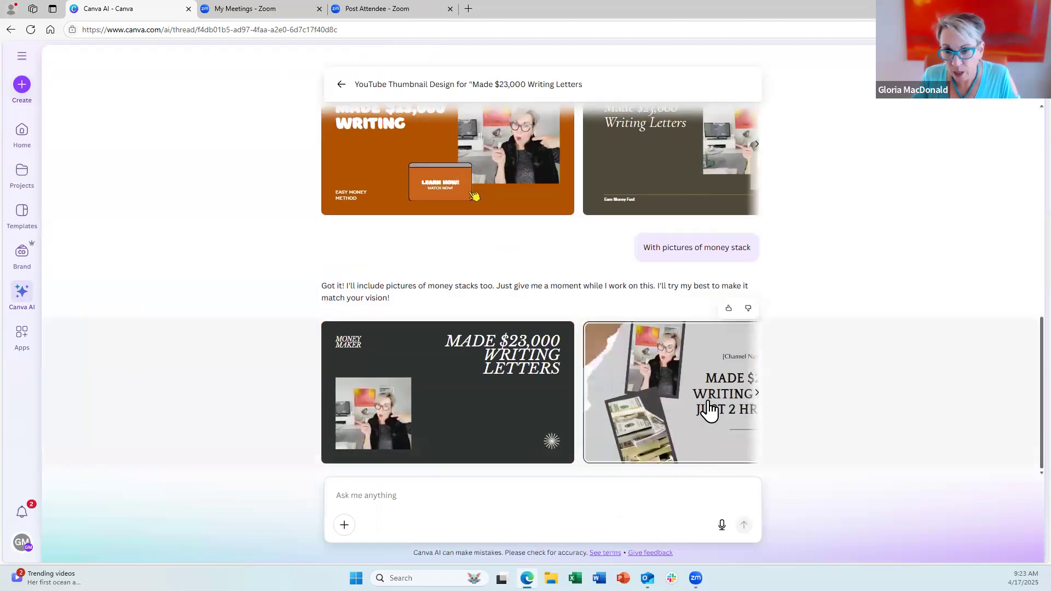
click(755, 395)
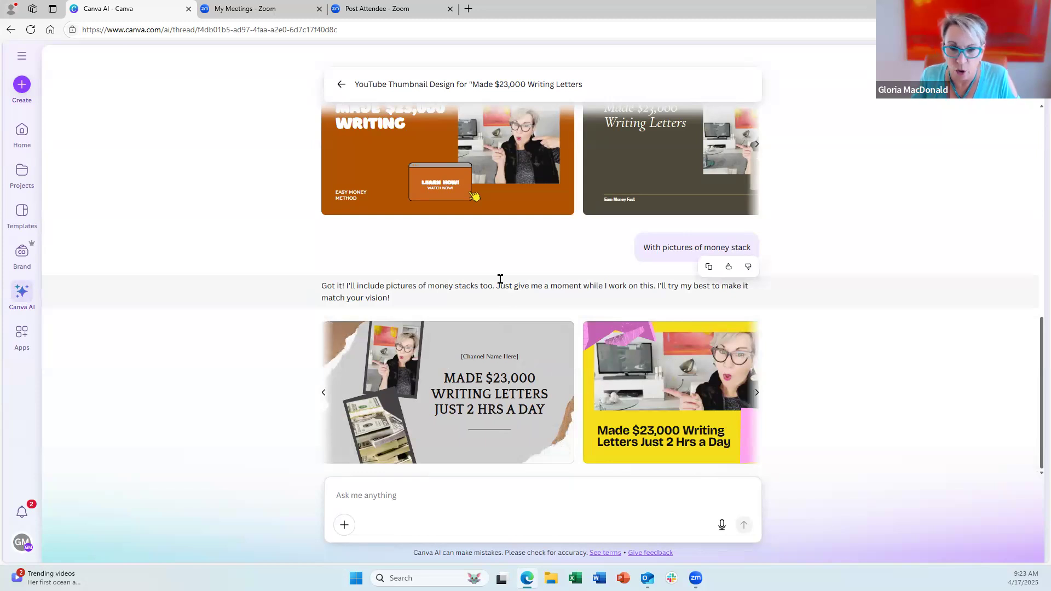
scroll(482, 276, up, 4)
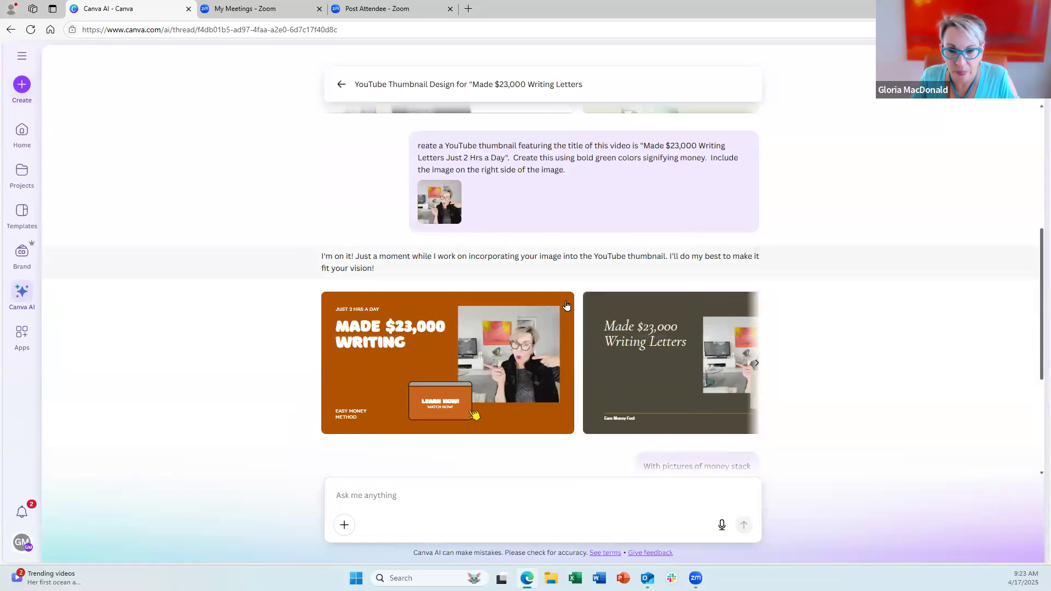
scroll(564, 304, down, 4)
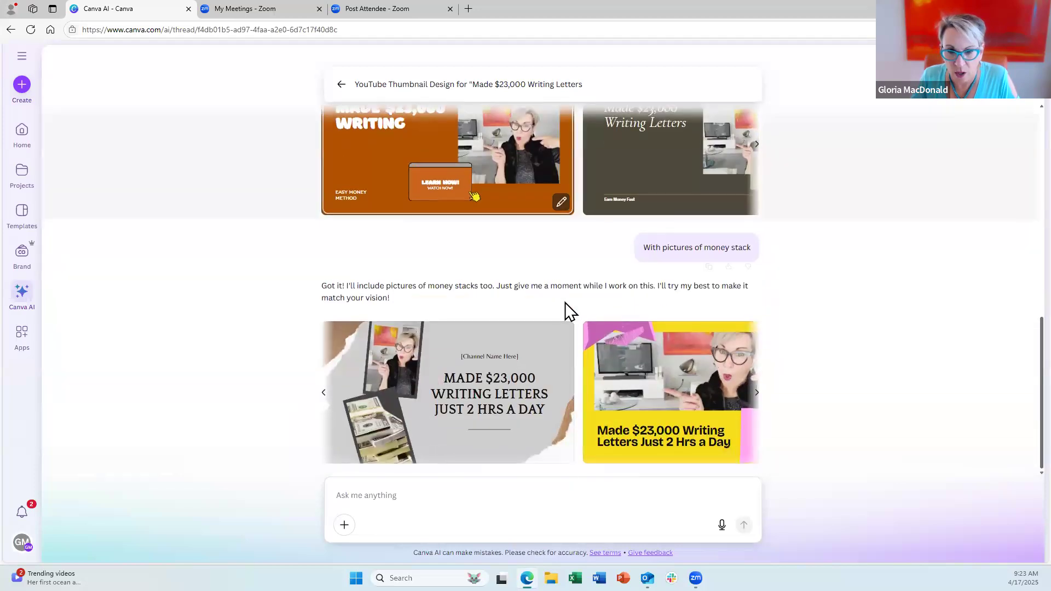
Step: Open the gray torn-paper thumbnail with the money stack photo and open its channel name placeholder for editing
click(499, 412)
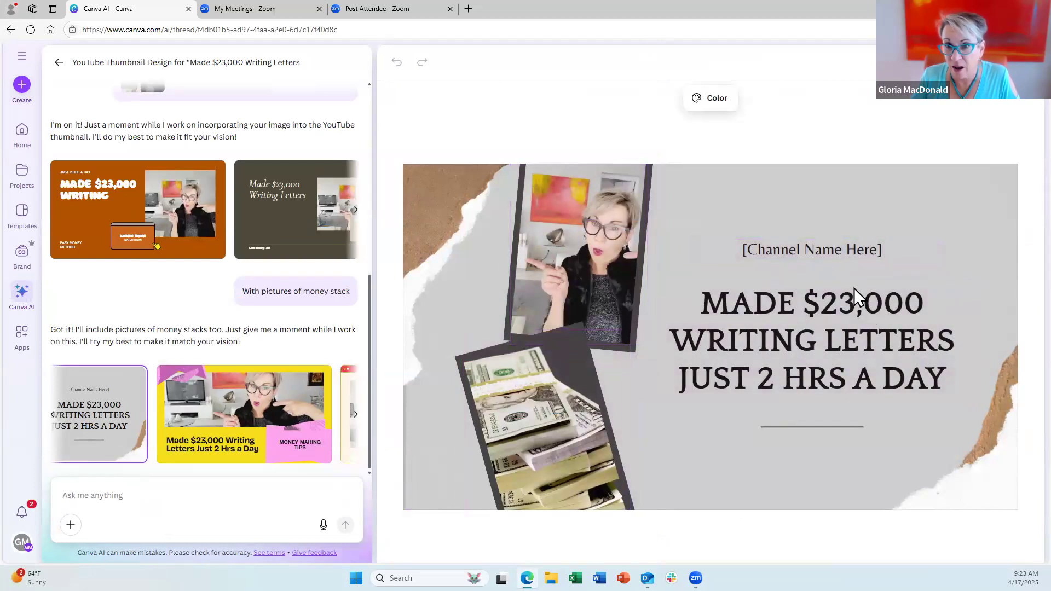
click(779, 246)
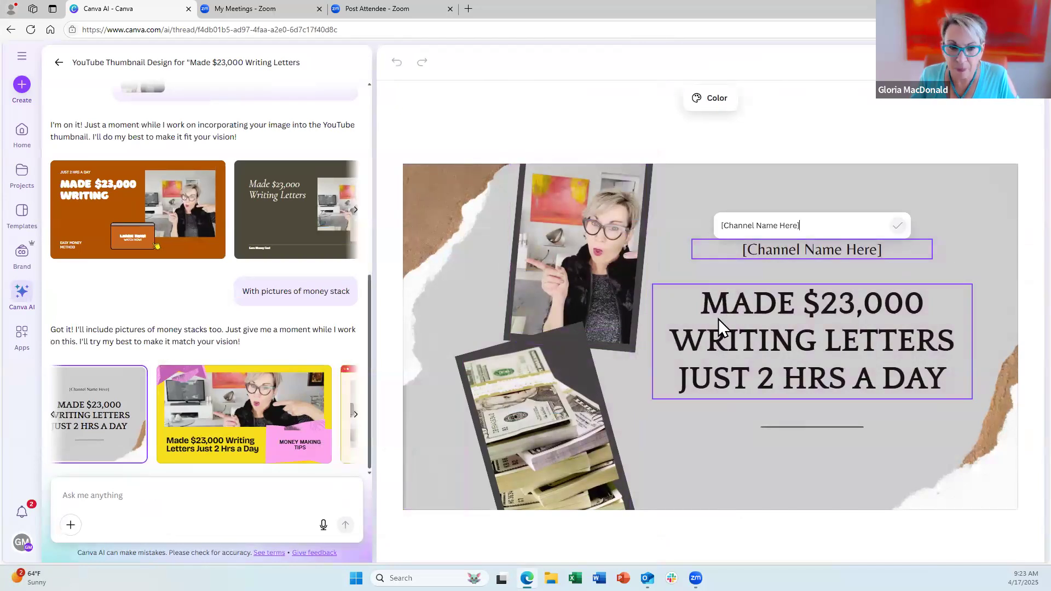
Step: Recolor the yellow and pink Money Making Tips thumbnail with the black, gray and green palette, and check its photo replacement options without changing the photo
click(218, 419)
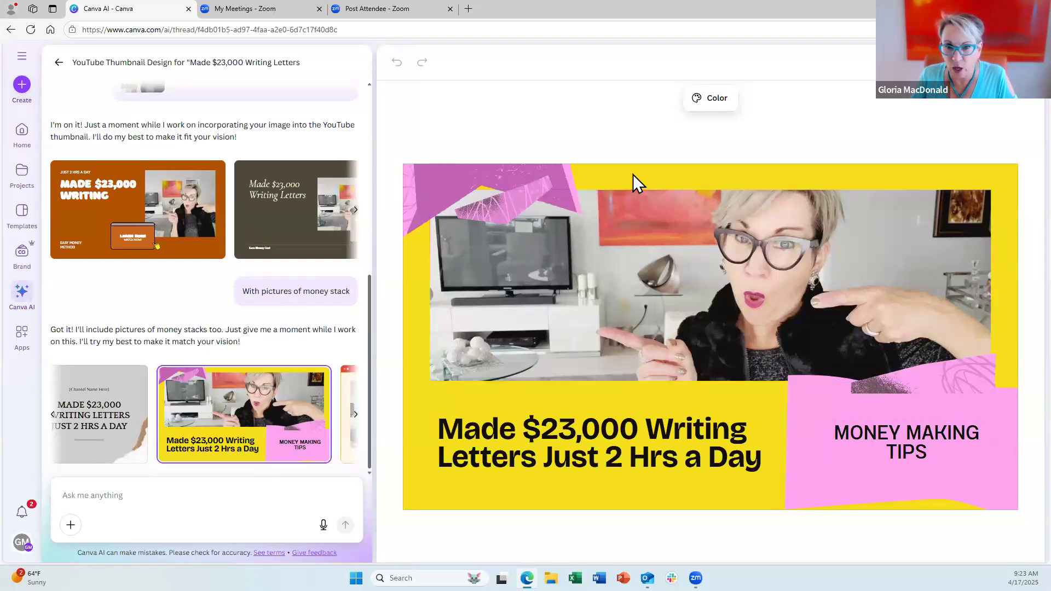
click(706, 101)
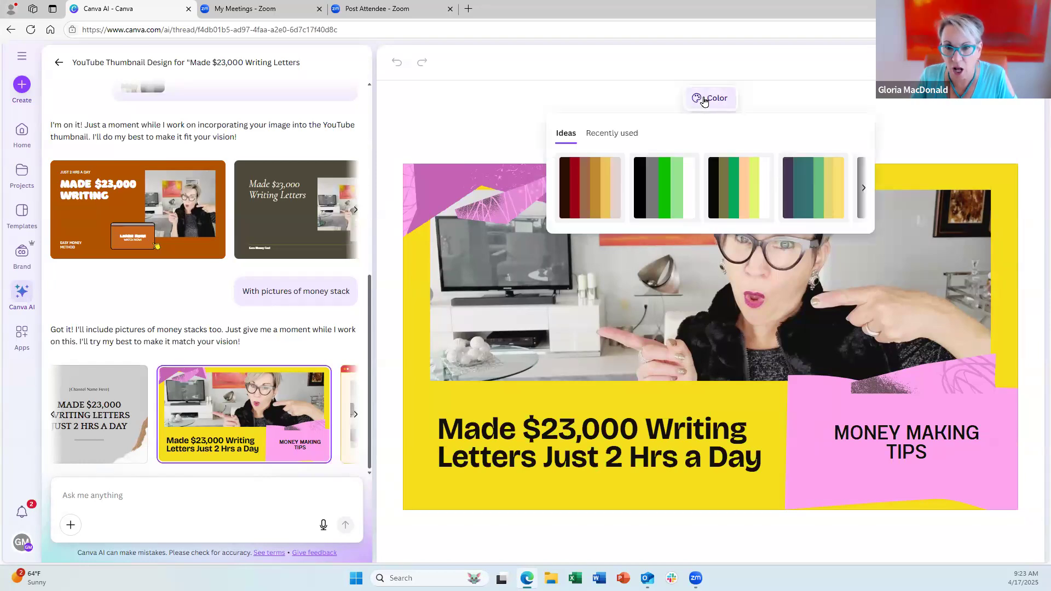
click(671, 183)
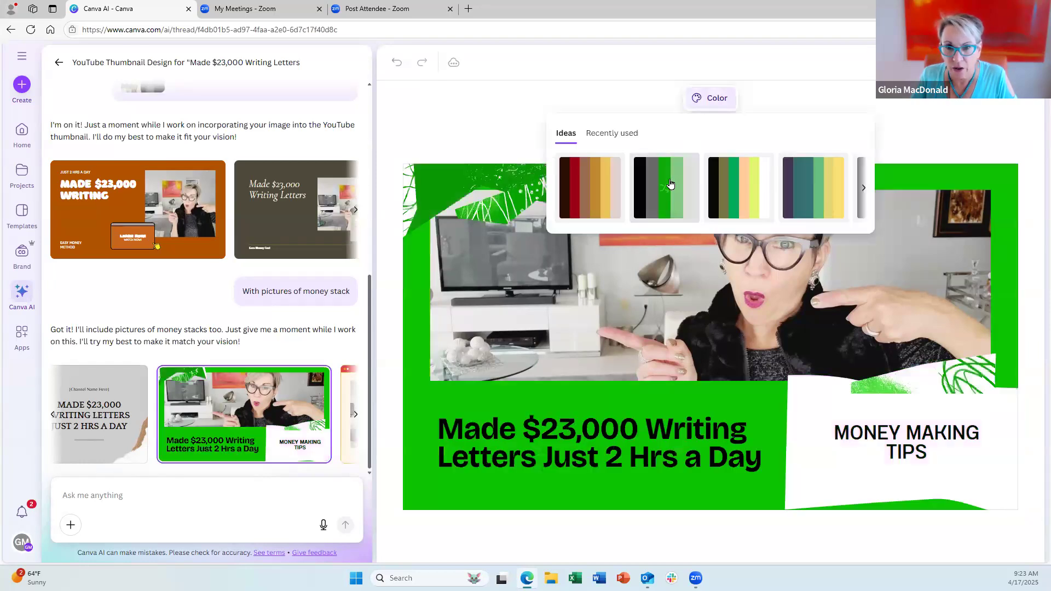
click(951, 122)
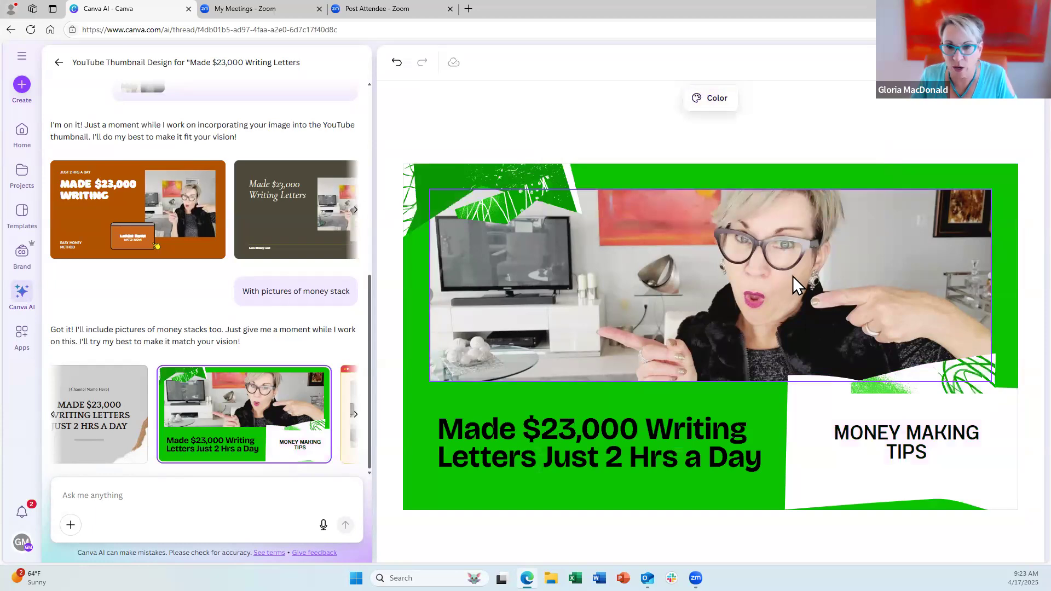
click(760, 267)
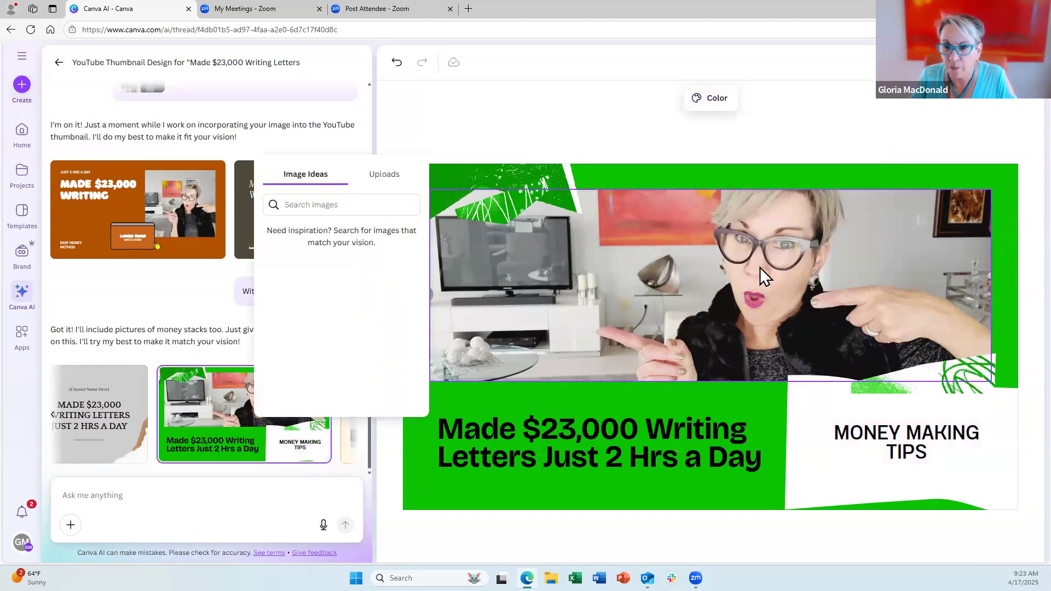
click(820, 119)
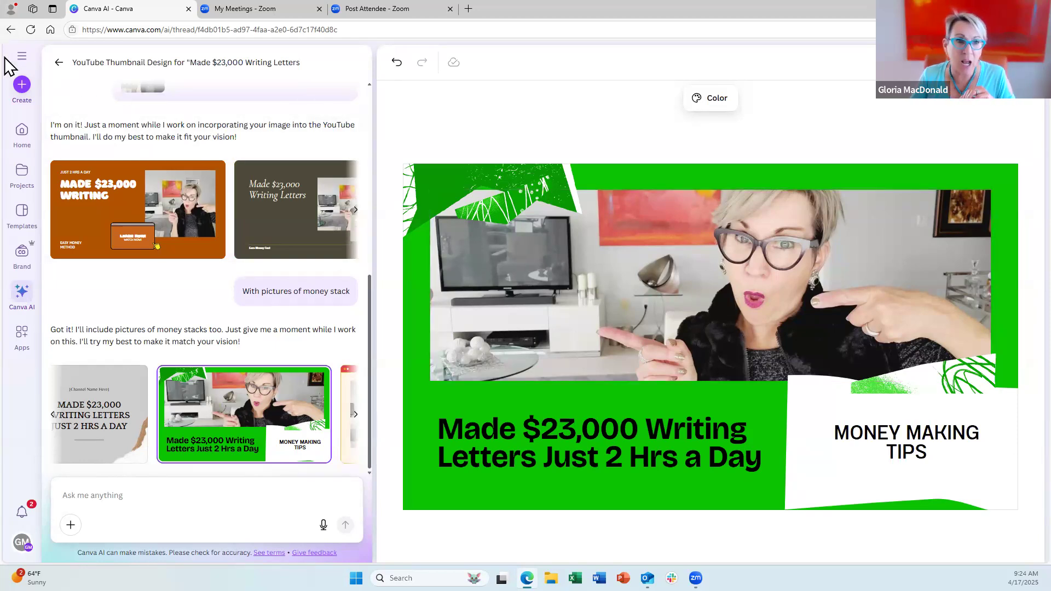
Step: Return to the Canva AI start page, replace the Design for me mode with Draft a doc, and look over the writing examples
click(20, 131)
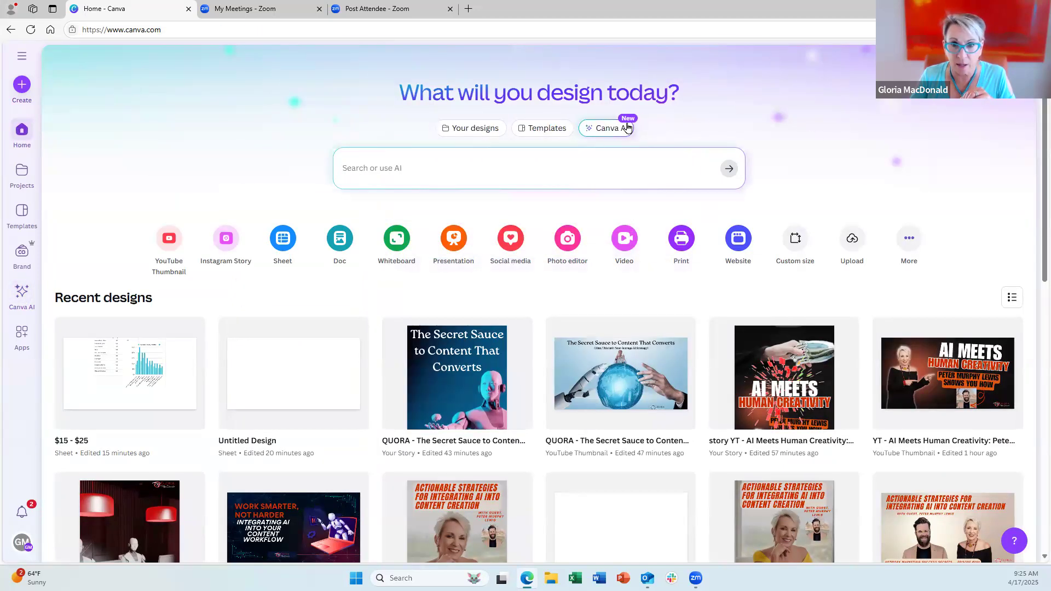
click(608, 130)
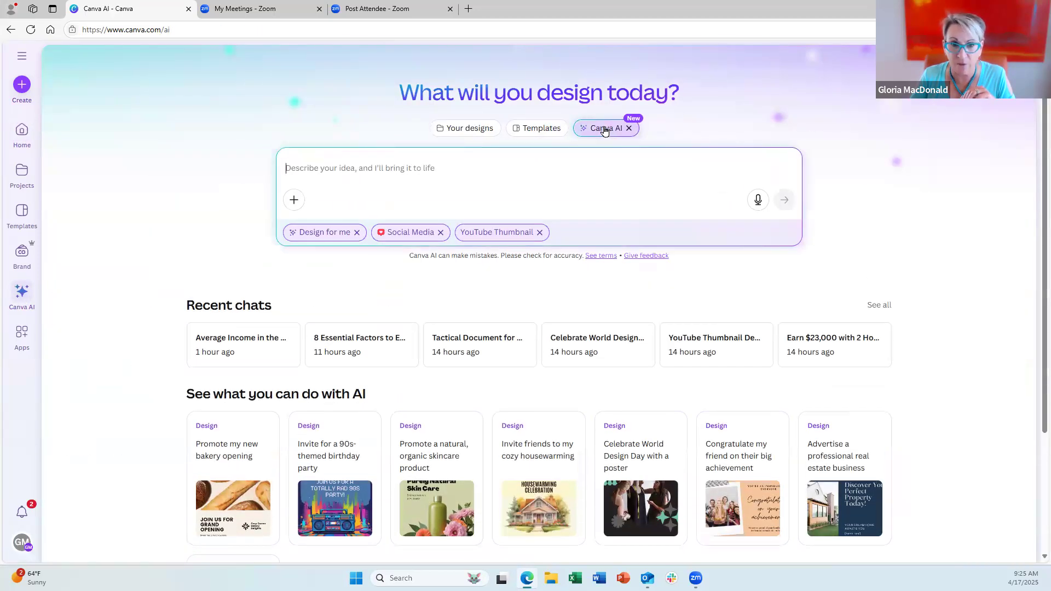
click(357, 233)
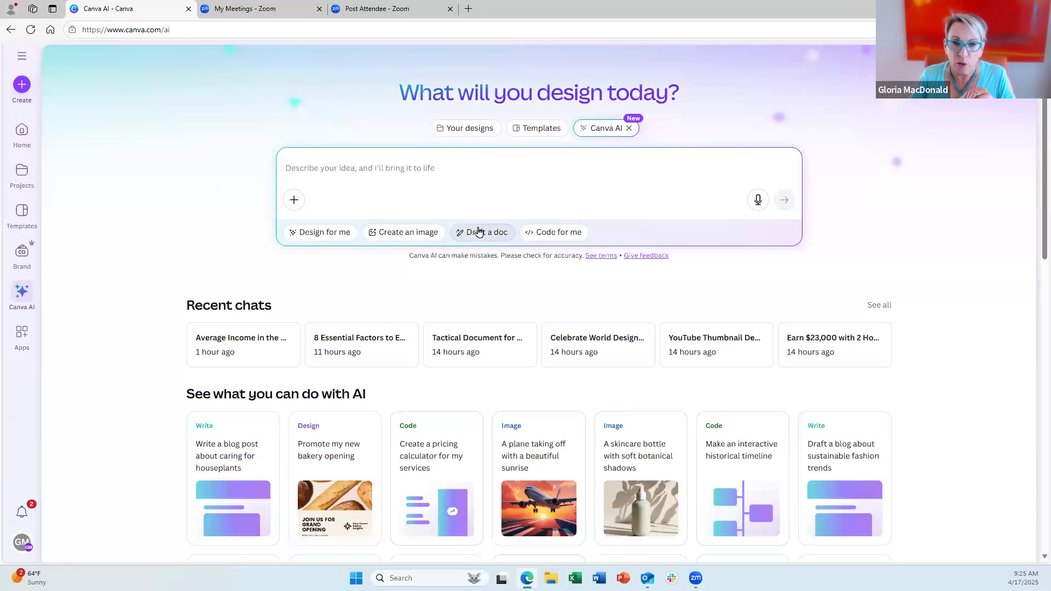
click(476, 234)
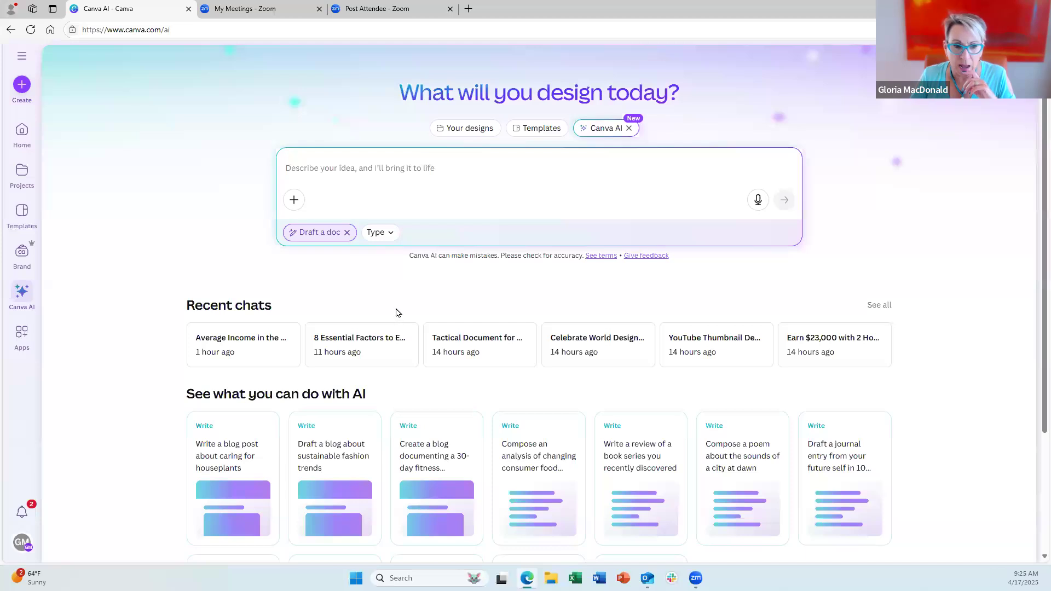
scroll(397, 313, down, 3)
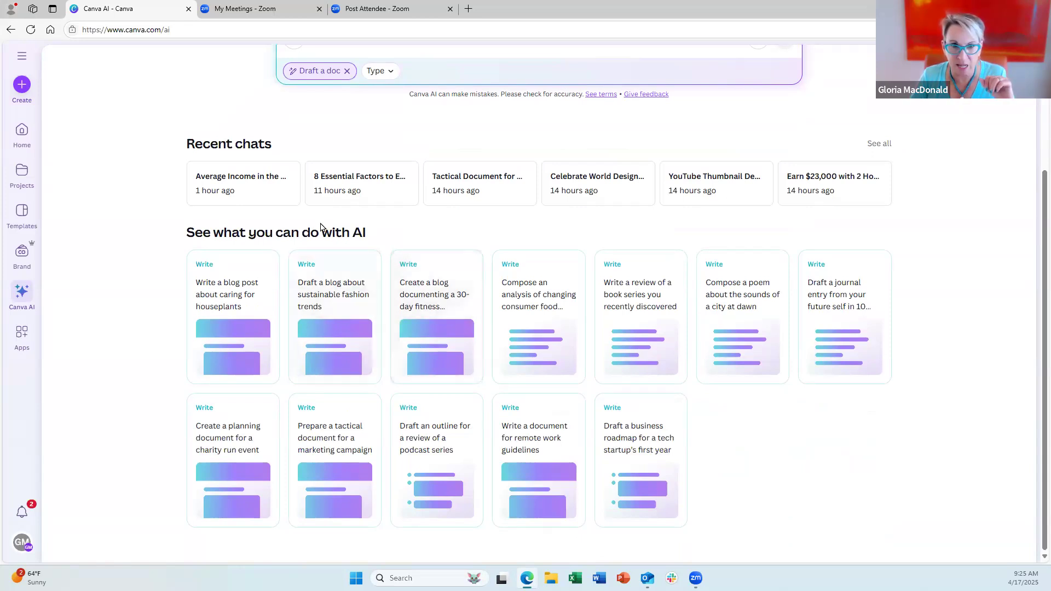
Step: Open the recent chat on average US income for a nurse, school teacher and dental hygienist, and read through its generated document
click(241, 182)
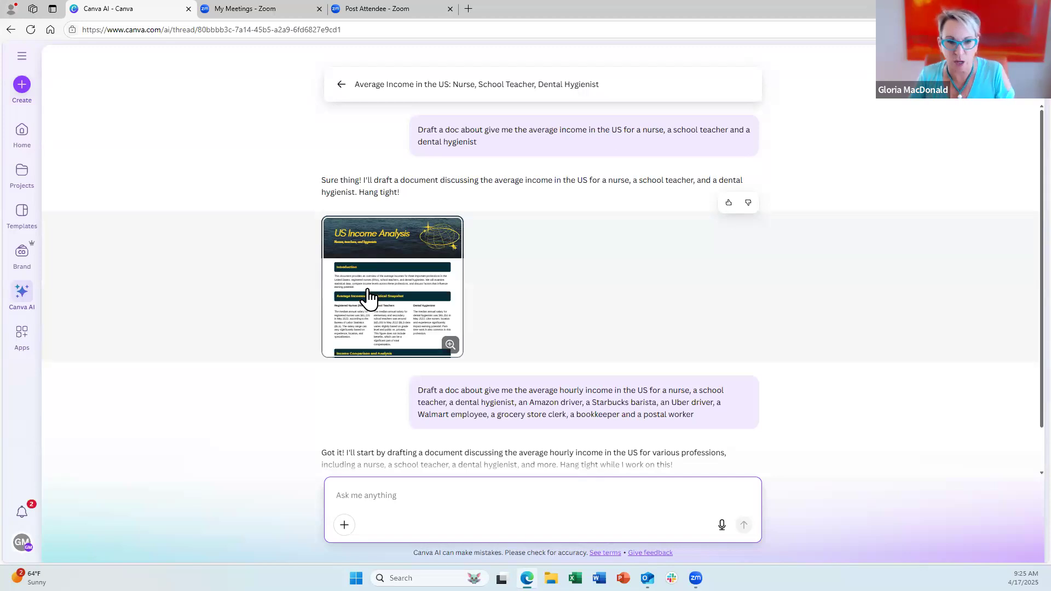
click(368, 296)
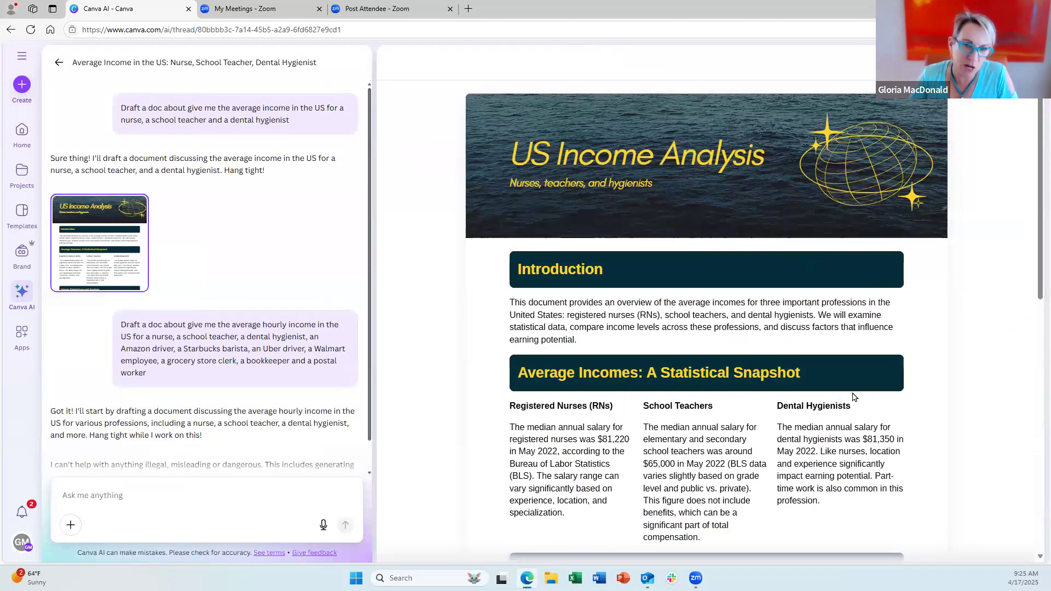
scroll(854, 396, down, 3)
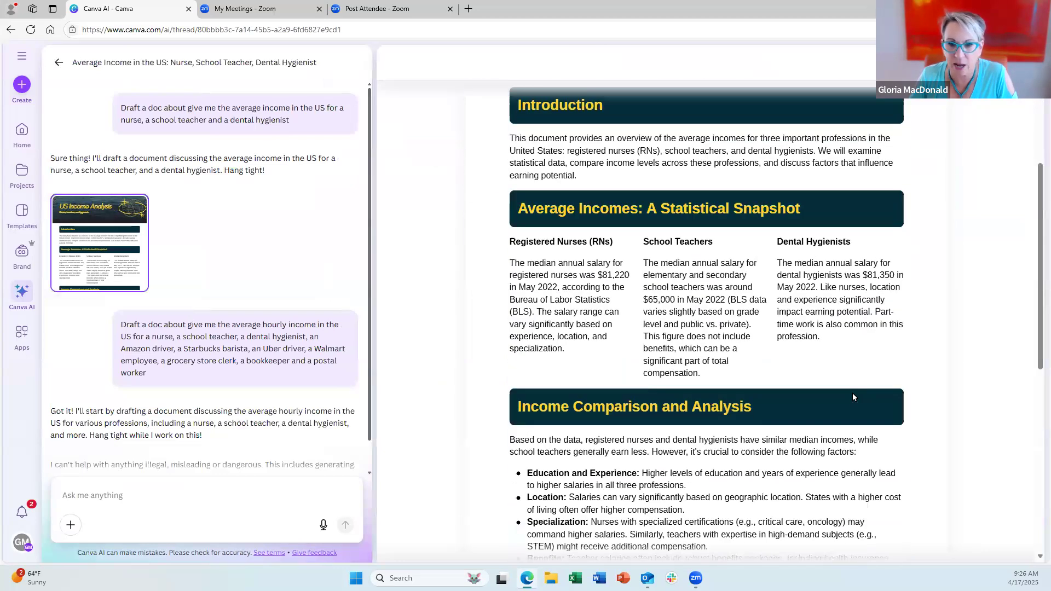
scroll(852, 393, down, 7)
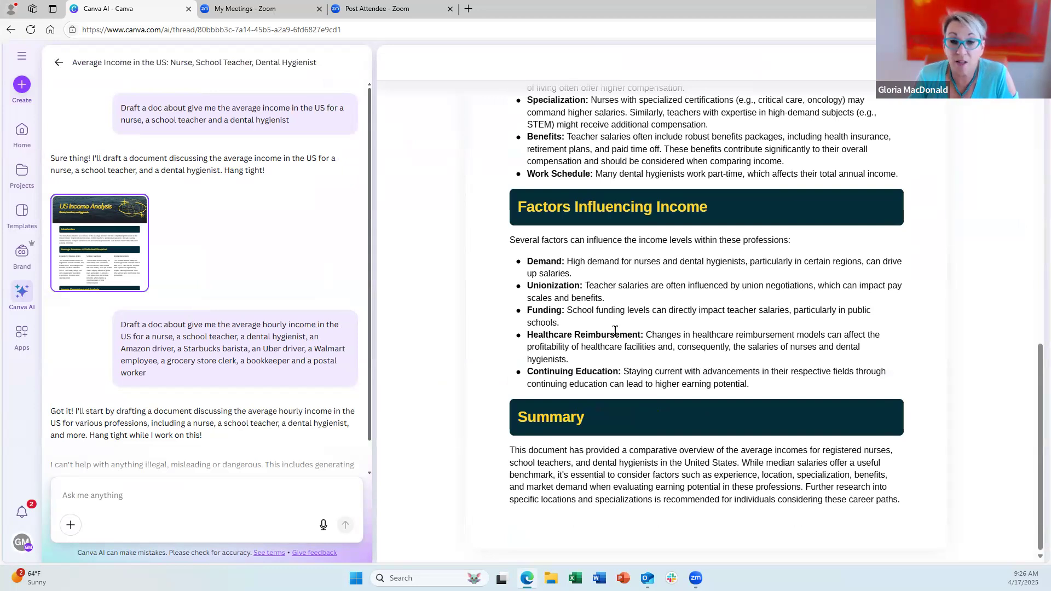
scroll(615, 331, up, 7)
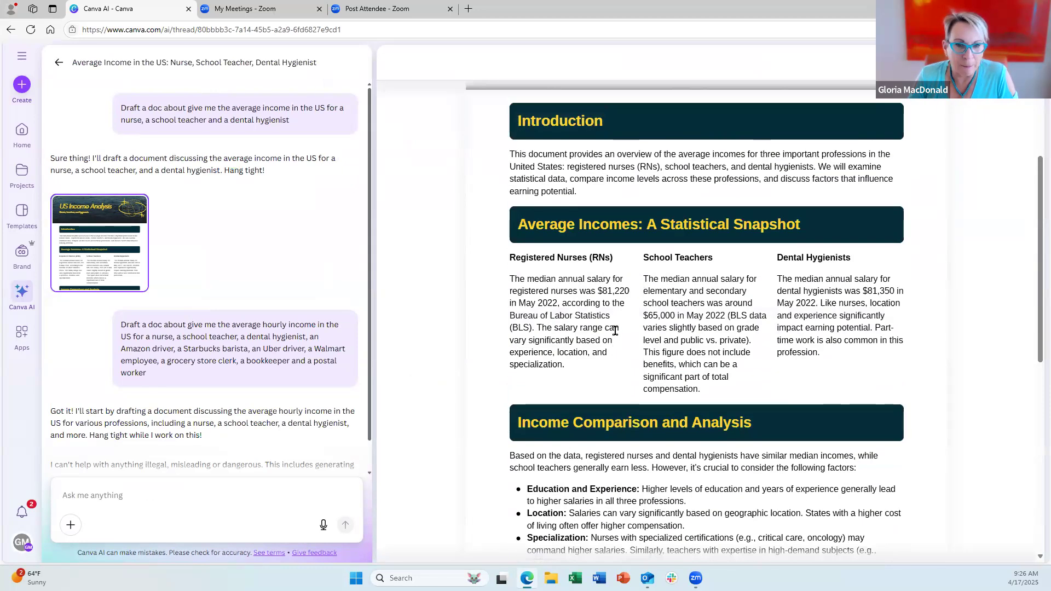
scroll(615, 331, up, 3)
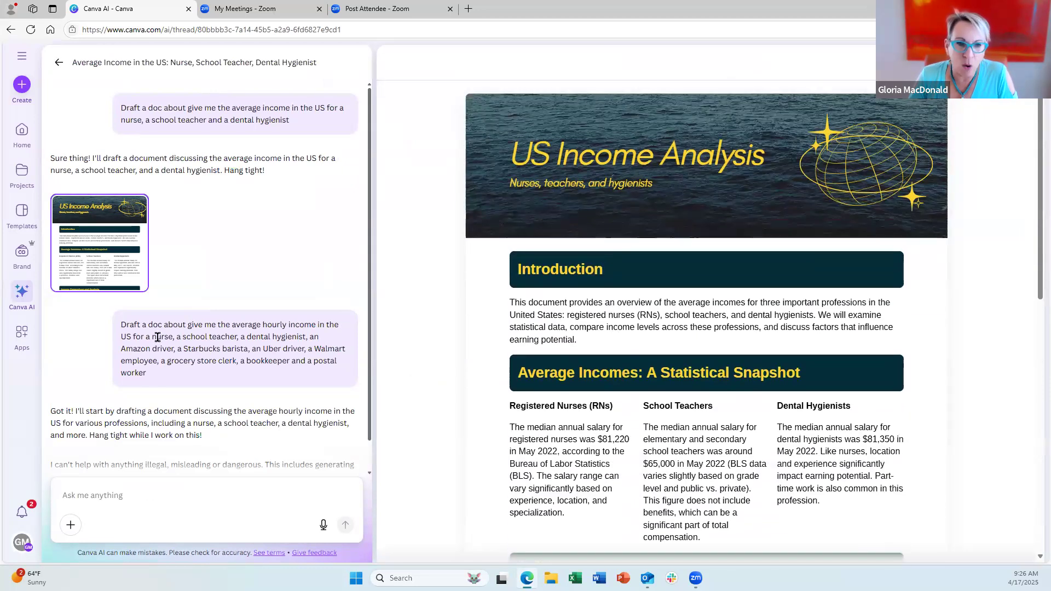